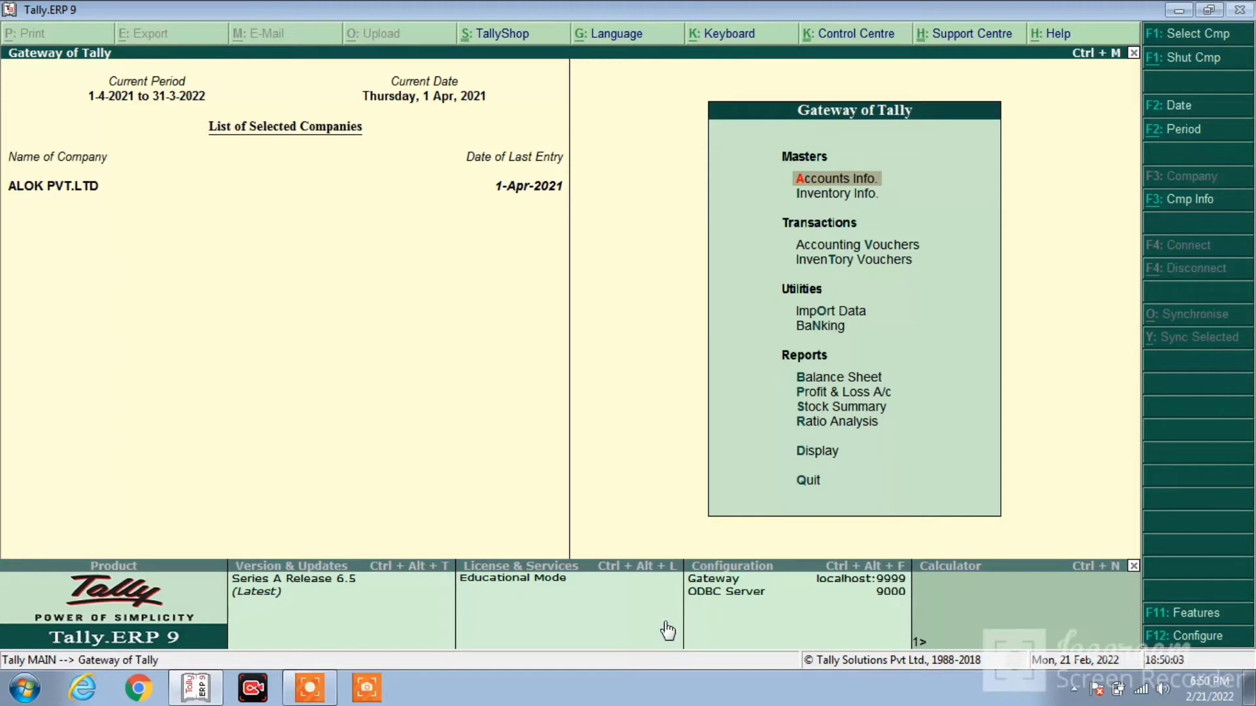
# Start a new ledger in the accounts masters and name it "Dileep Mobile Center".
pyautogui.press('Return')
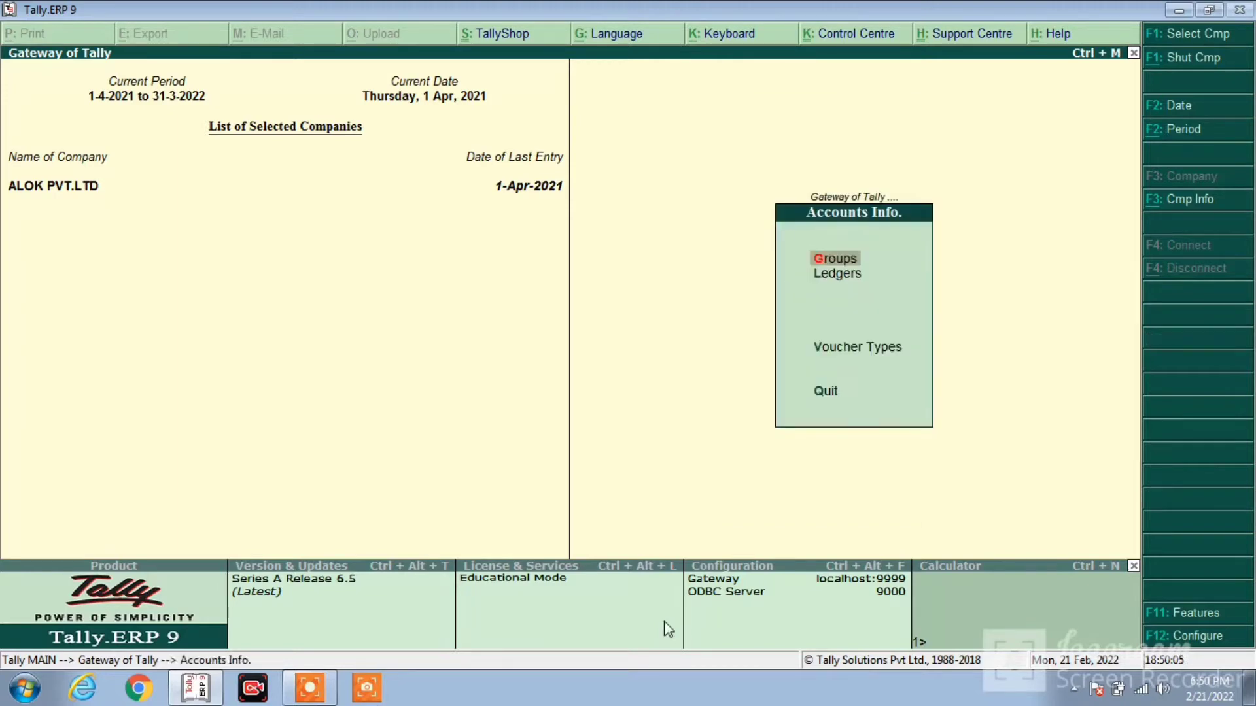
pyautogui.press('Down')
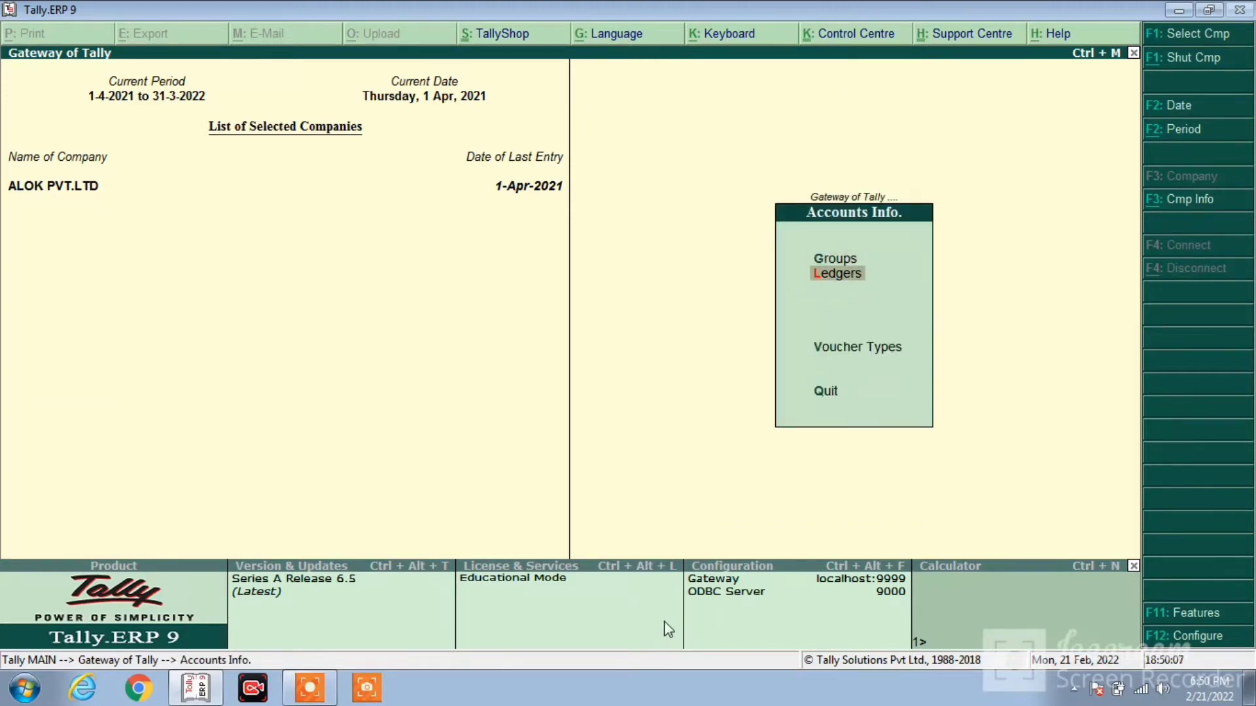
pyautogui.press('Return')
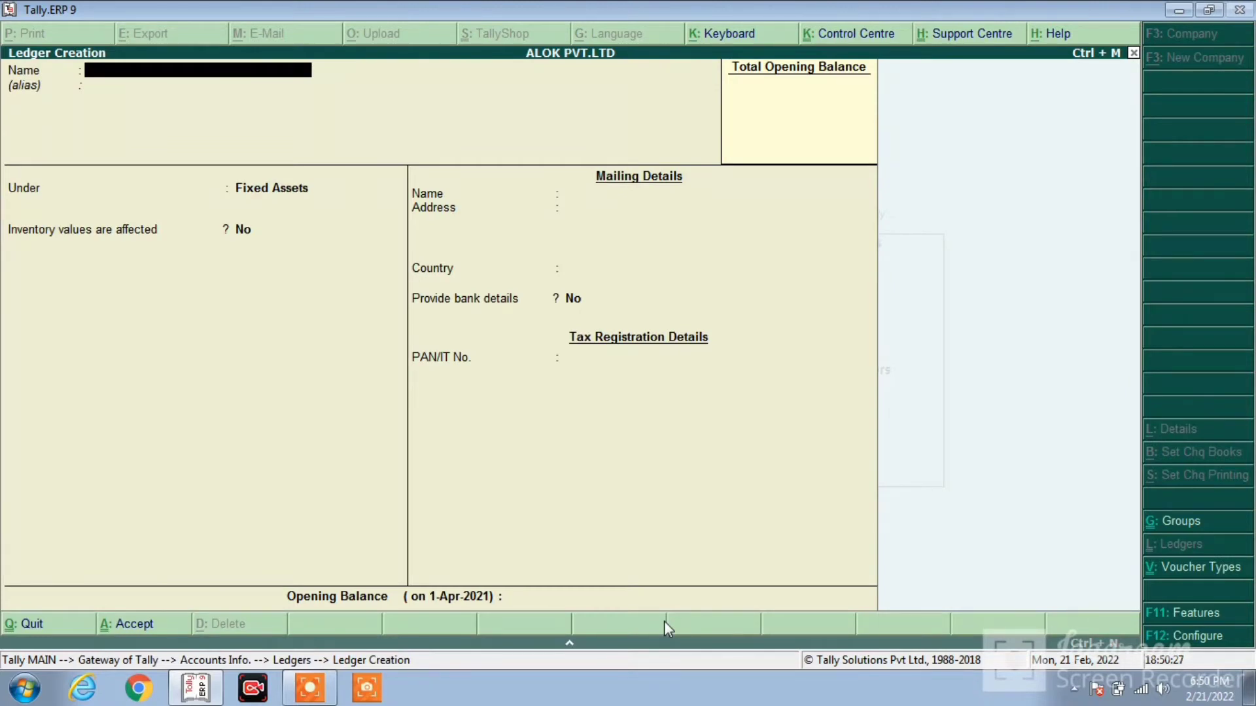
pyautogui.write('Dileep Mobile Center')
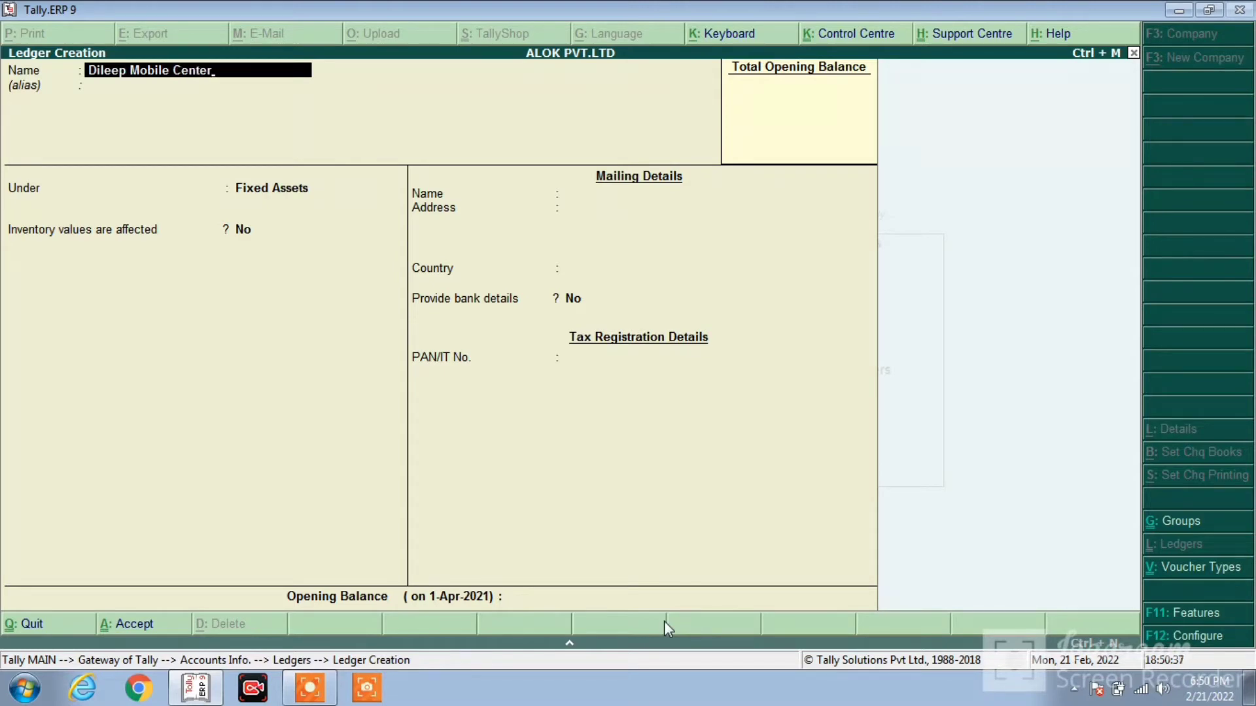
pyautogui.press('Return')
pyautogui.press('Return')
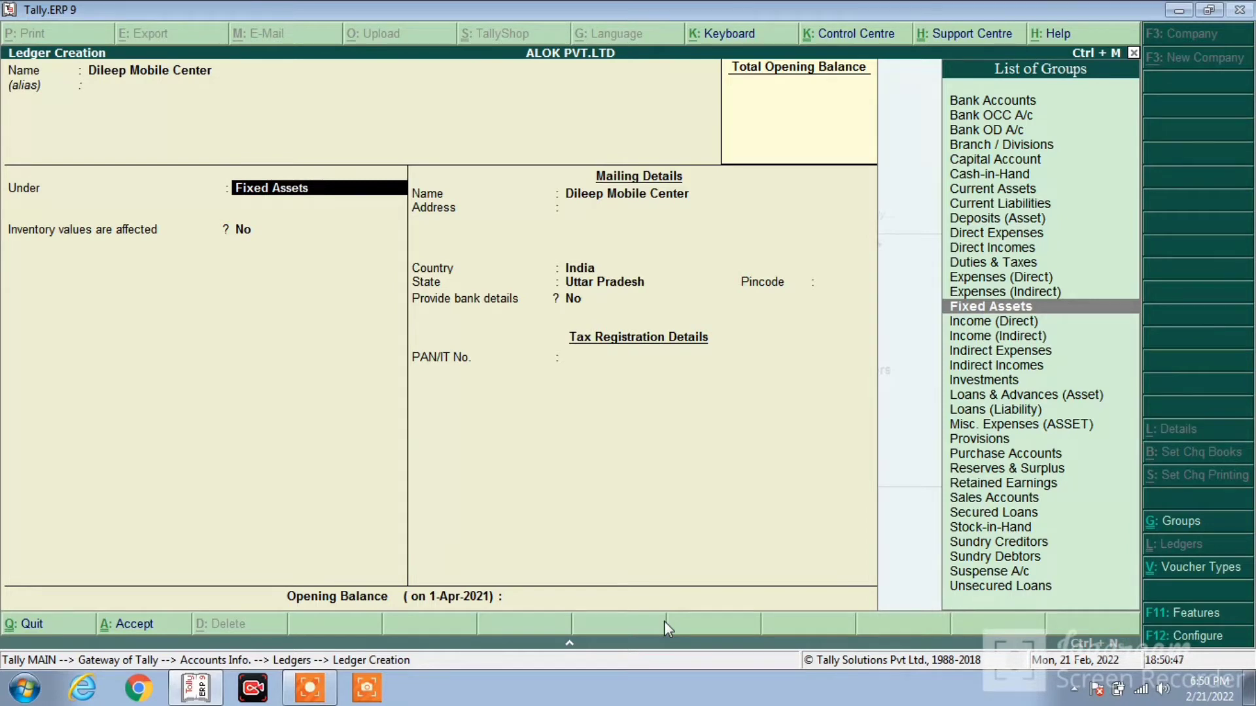
pyautogui.press('Down')
pyautogui.press('Down')
pyautogui.press('Down')
pyautogui.press('Down')
pyautogui.press('Down')
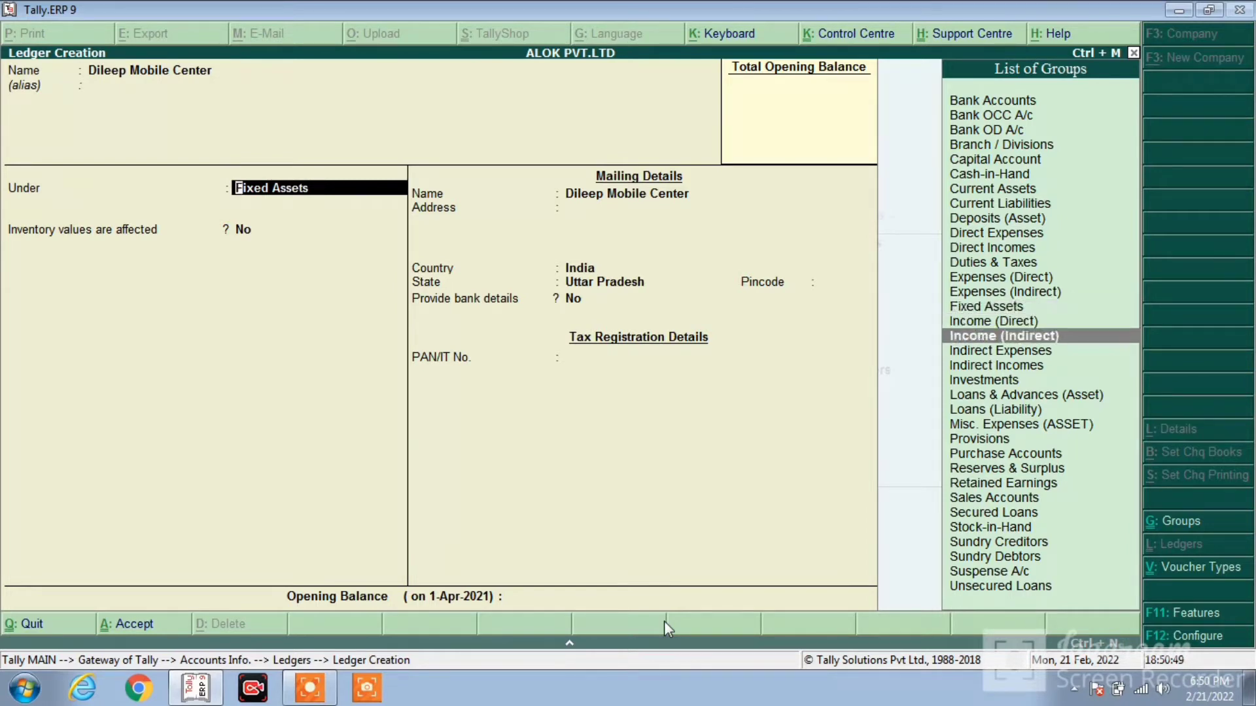
pyautogui.press('Down')
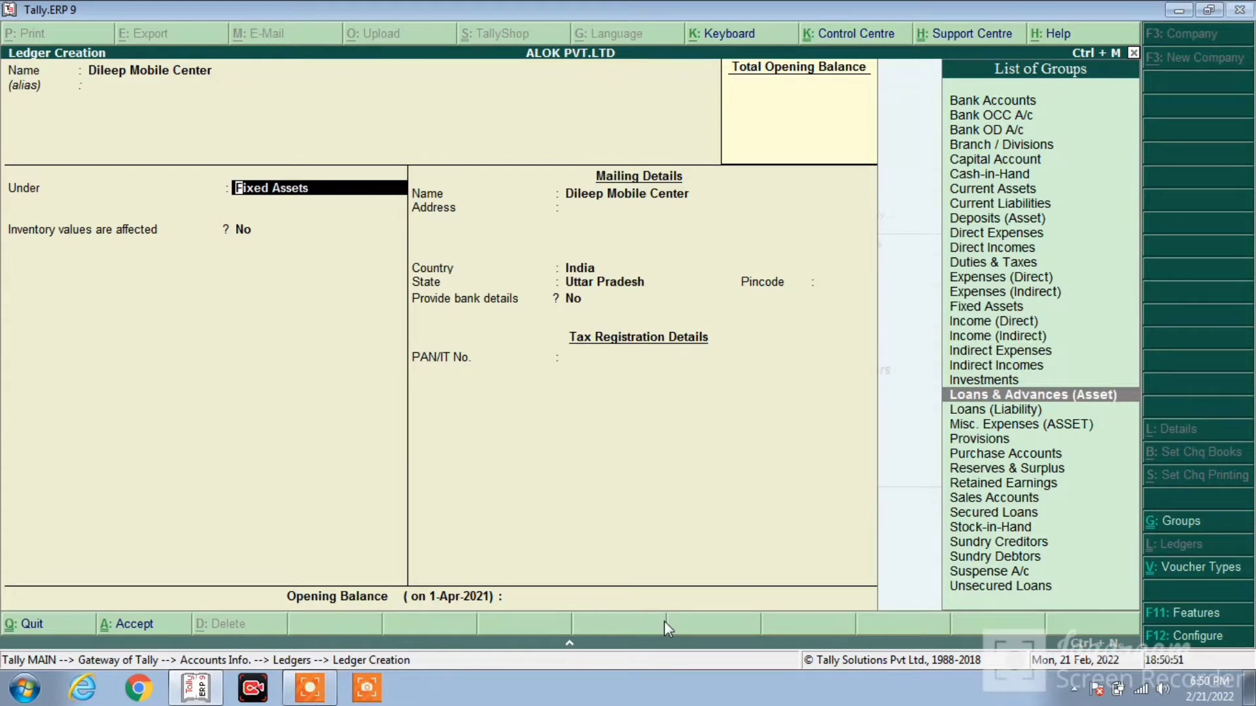
pyautogui.write('Fixed Asse')
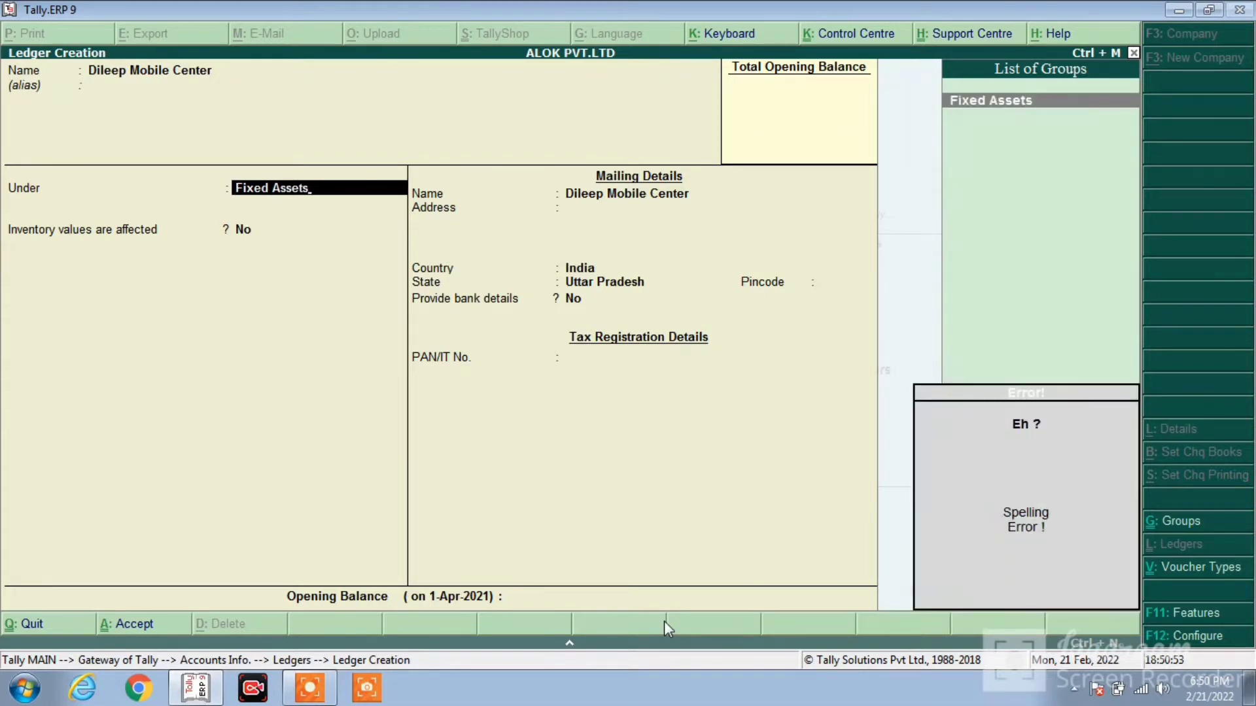
pyautogui.press('BackSpace')
pyautogui.press('BackSpace')
pyautogui.press('BackSpace')
pyautogui.press('BackSpace')
pyautogui.press('BackSpace')
pyautogui.press('BackSpace')
pyautogui.press('BackSpace')
pyautogui.press('BackSpace')
pyautogui.press('BackSpace')
pyautogui.press('BackSpace')
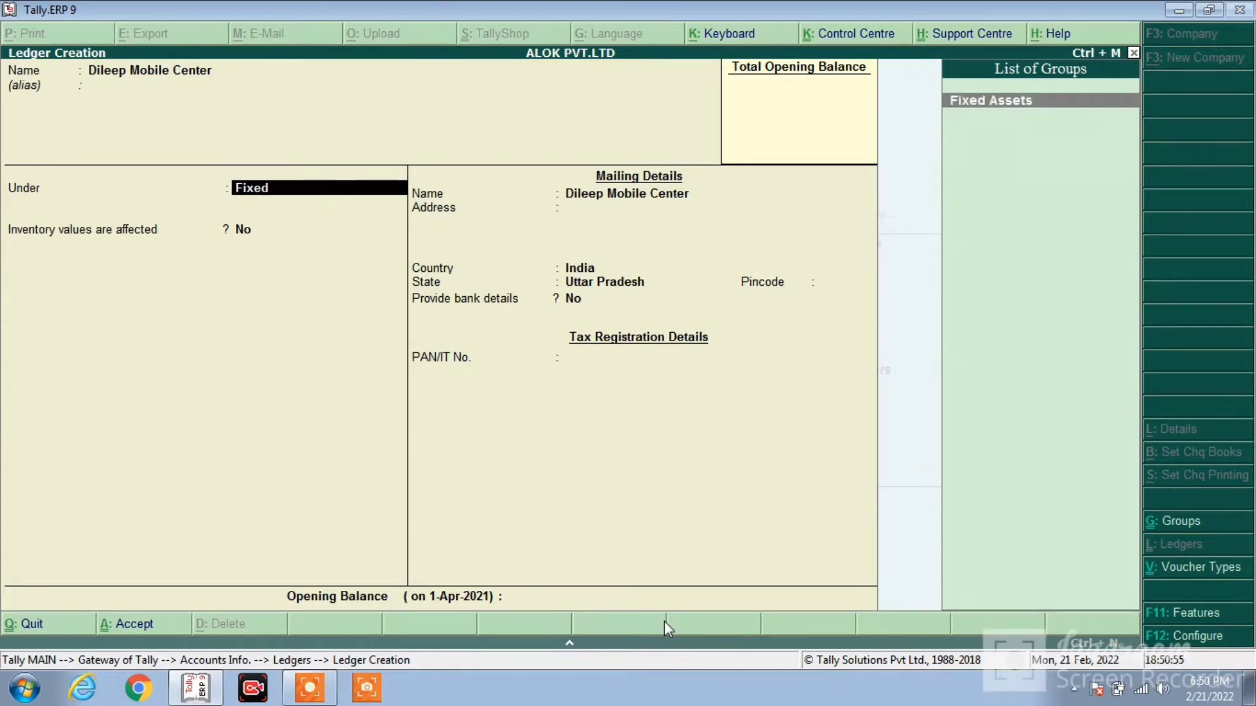
# Place the Dileep Mobile Center ledger under the Sundry Creditors group.
pyautogui.write('S')
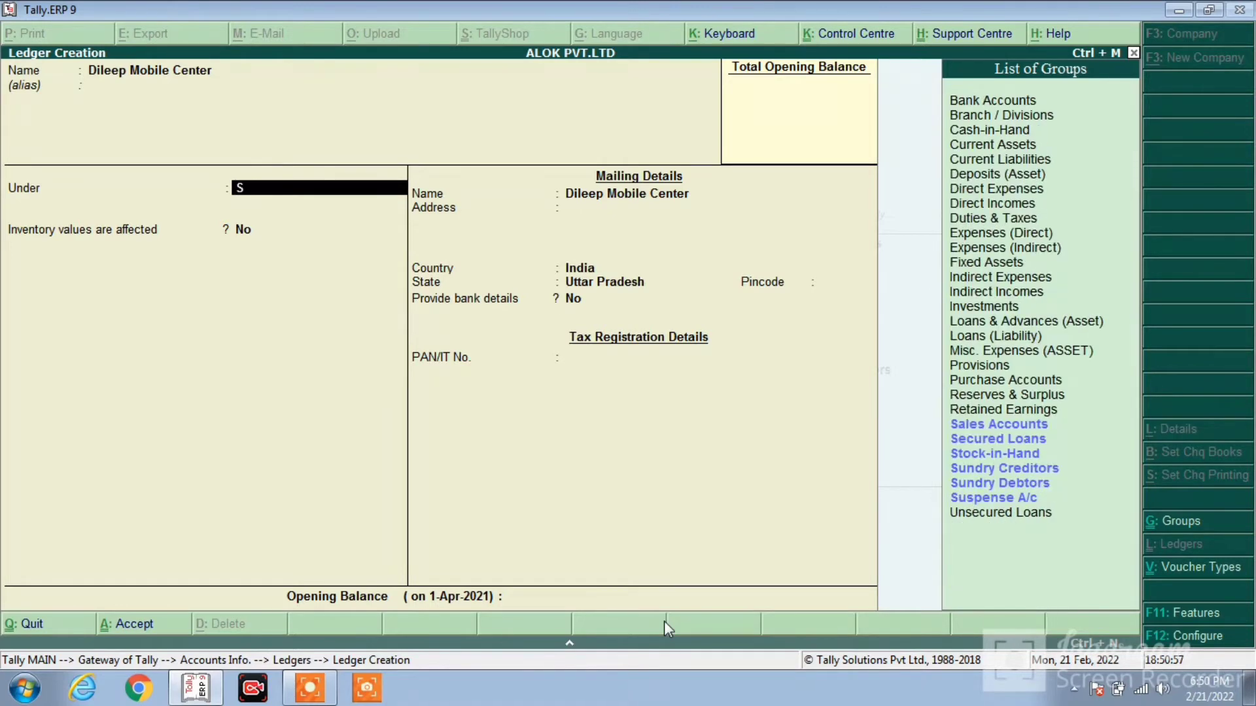
pyautogui.press('Down')
pyautogui.press('Down')
pyautogui.press('Down')
pyautogui.press('Down')
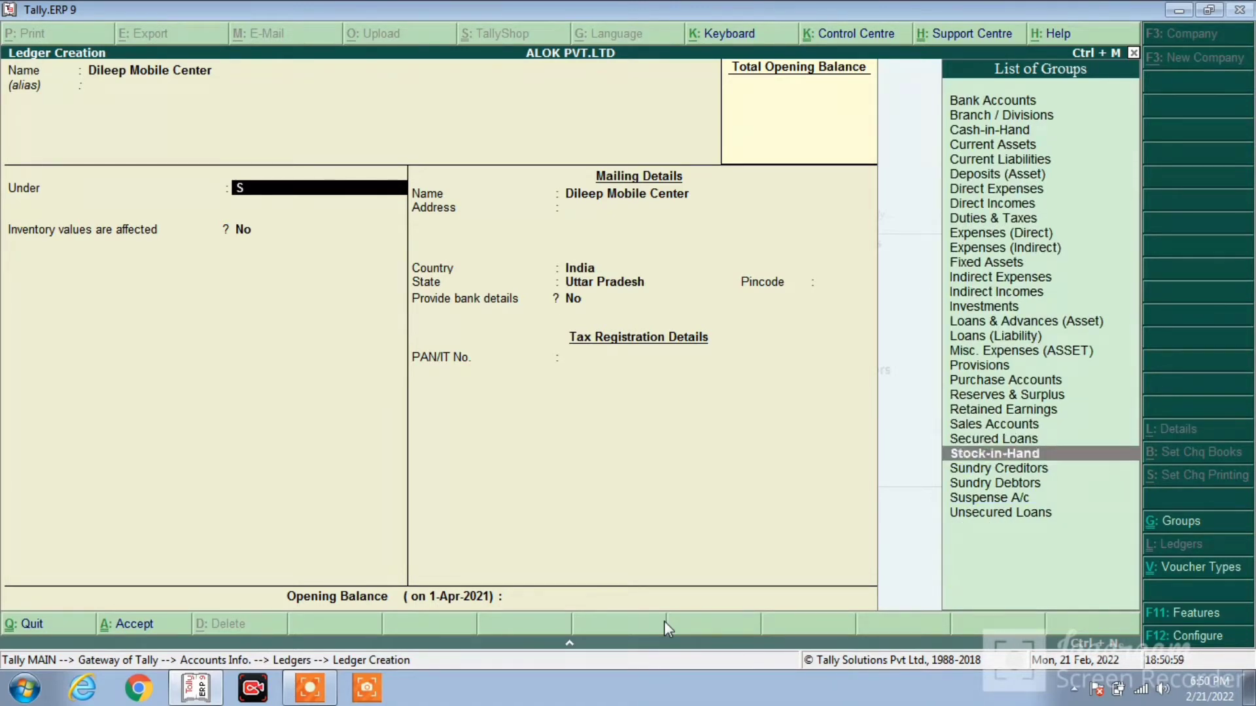
pyautogui.press('Down')
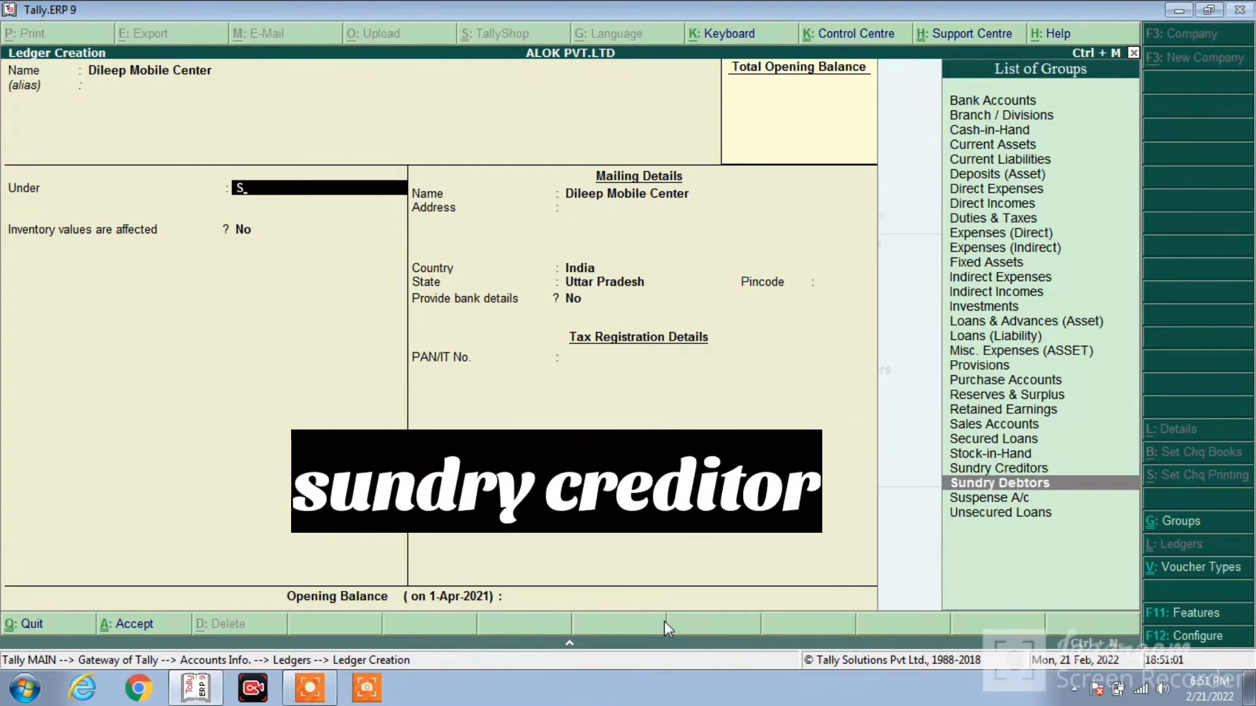
pyautogui.press('Up')
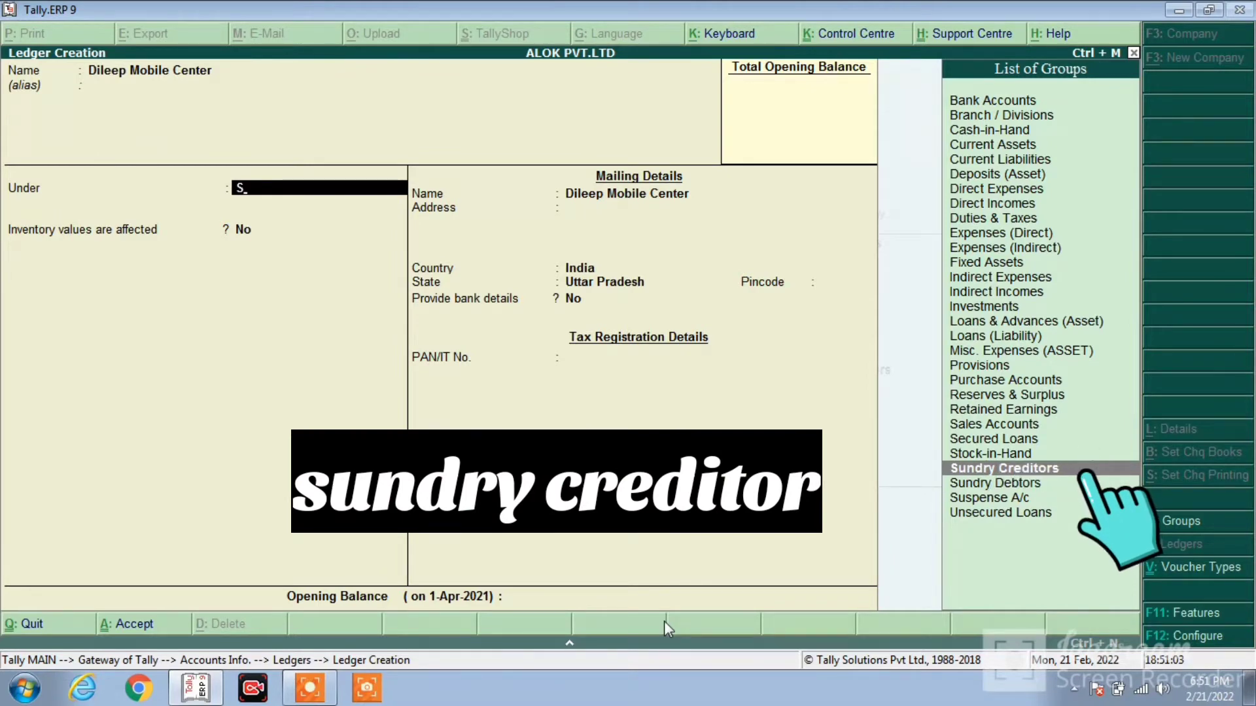
pyautogui.press('Return')
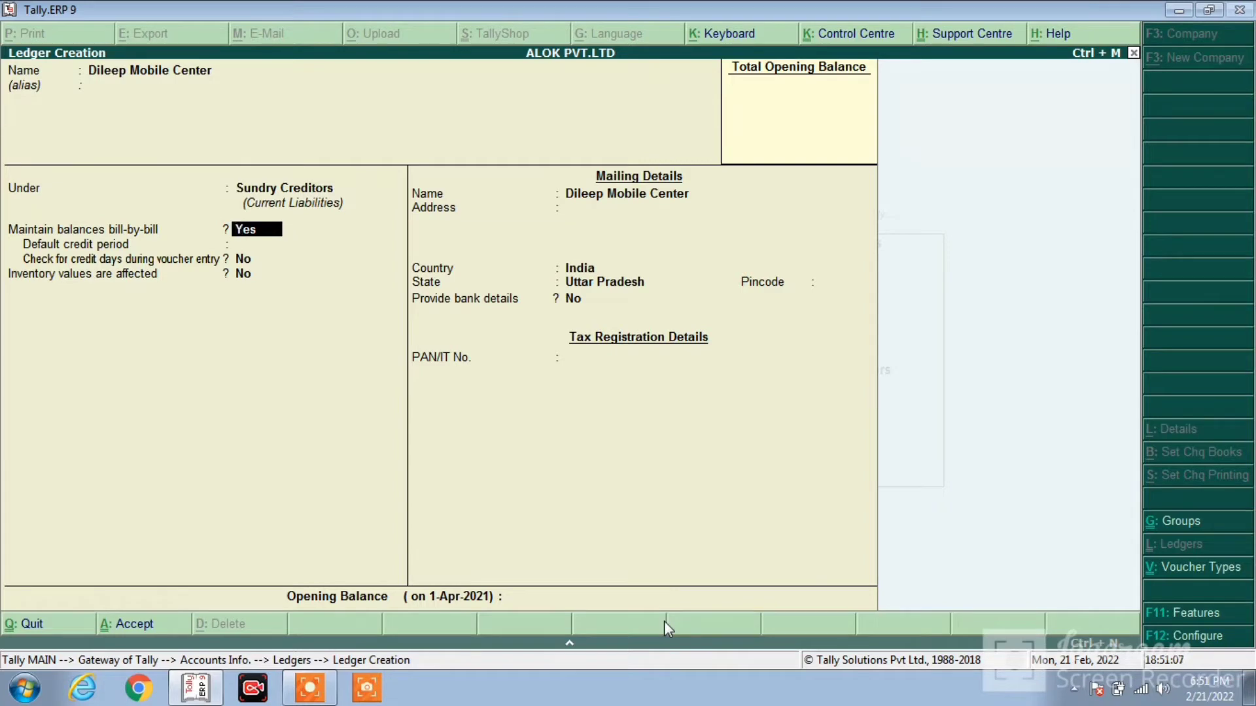
# Keep the default bill-by-bill, mailing and tax details of the Dileep Mobile Center ledger and save it.
pyautogui.press('Return')
pyautogui.press('Return')
pyautogui.press('Return')
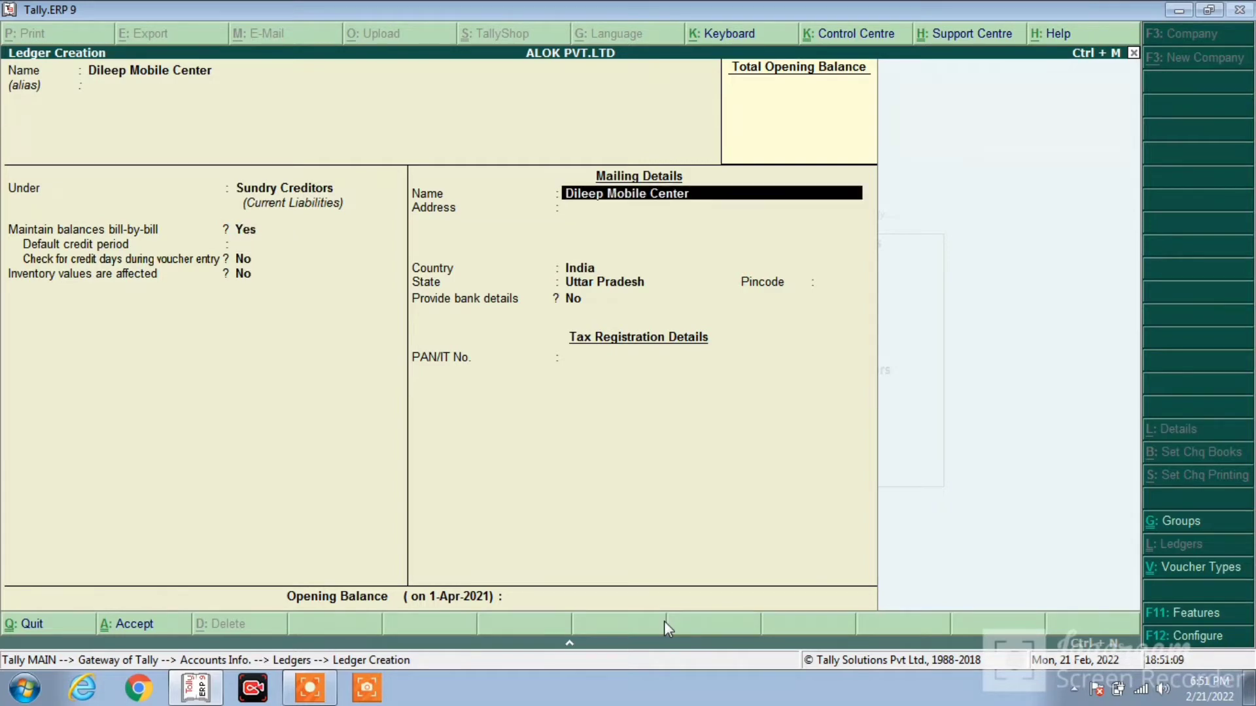
pyautogui.press('Return')
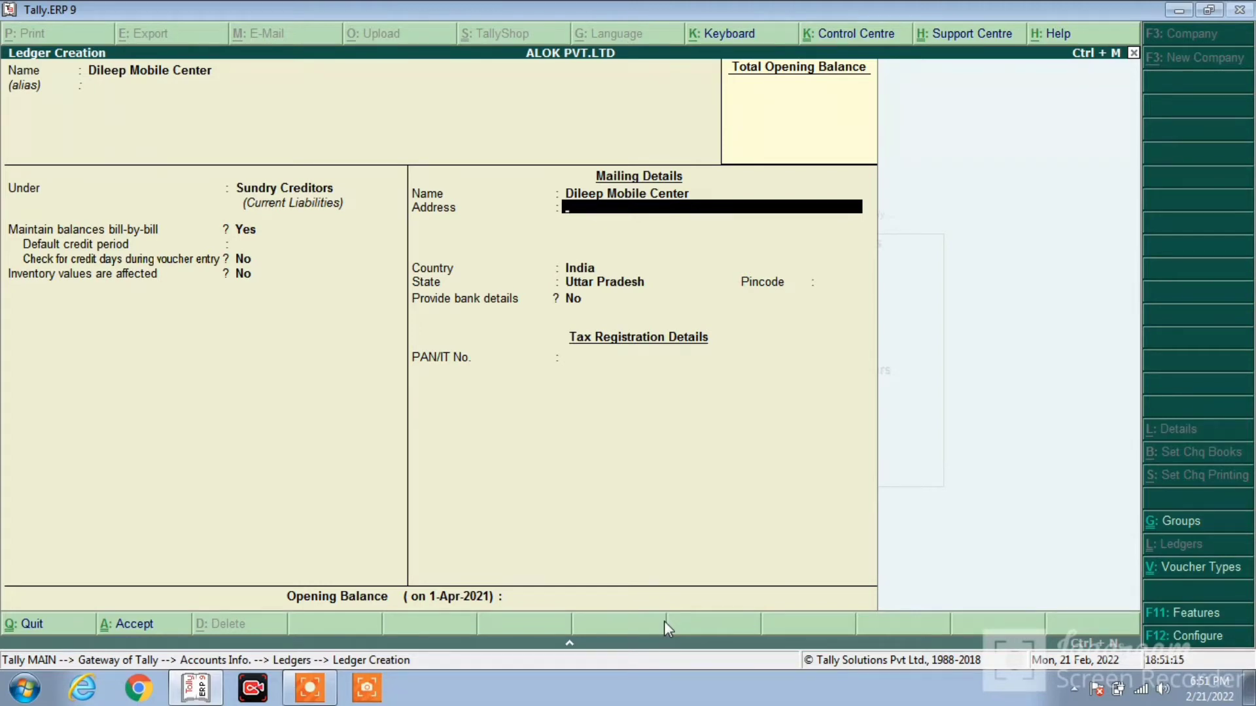
pyautogui.press('Return')
pyautogui.press('Return')
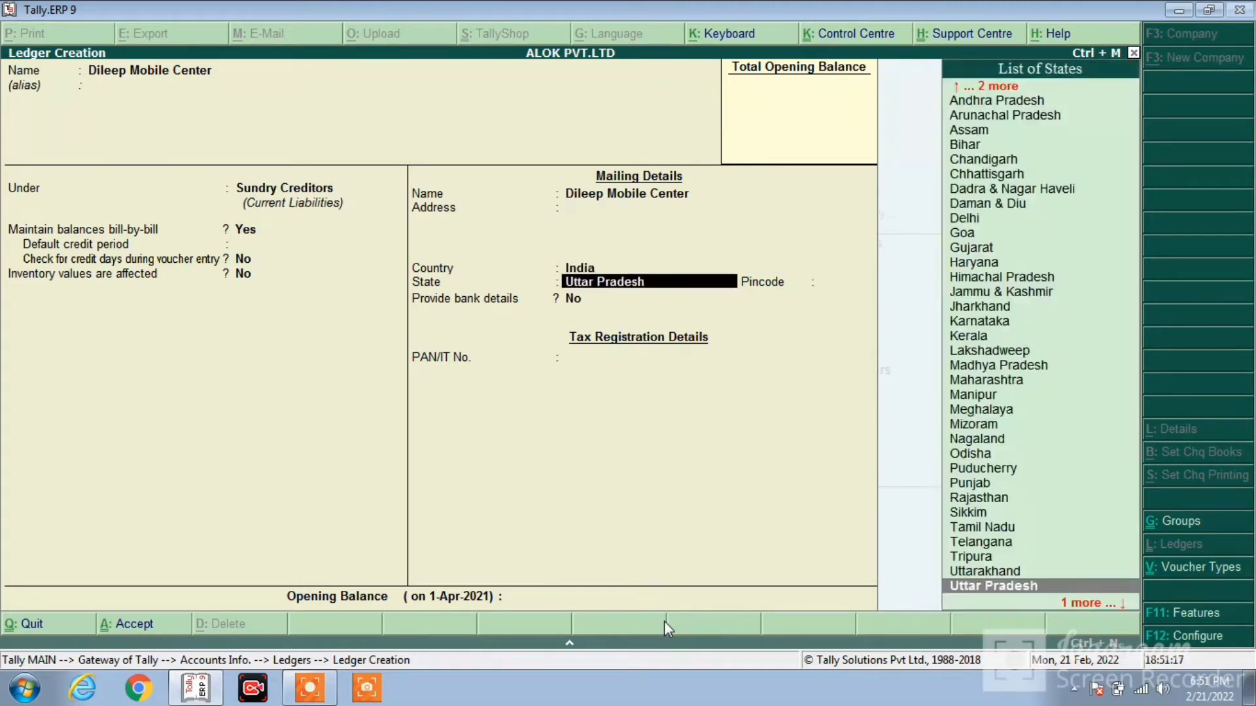
pyautogui.press('Return')
pyautogui.press('Return')
pyautogui.press('Return')
pyautogui.press('Return')
pyautogui.press('Return')
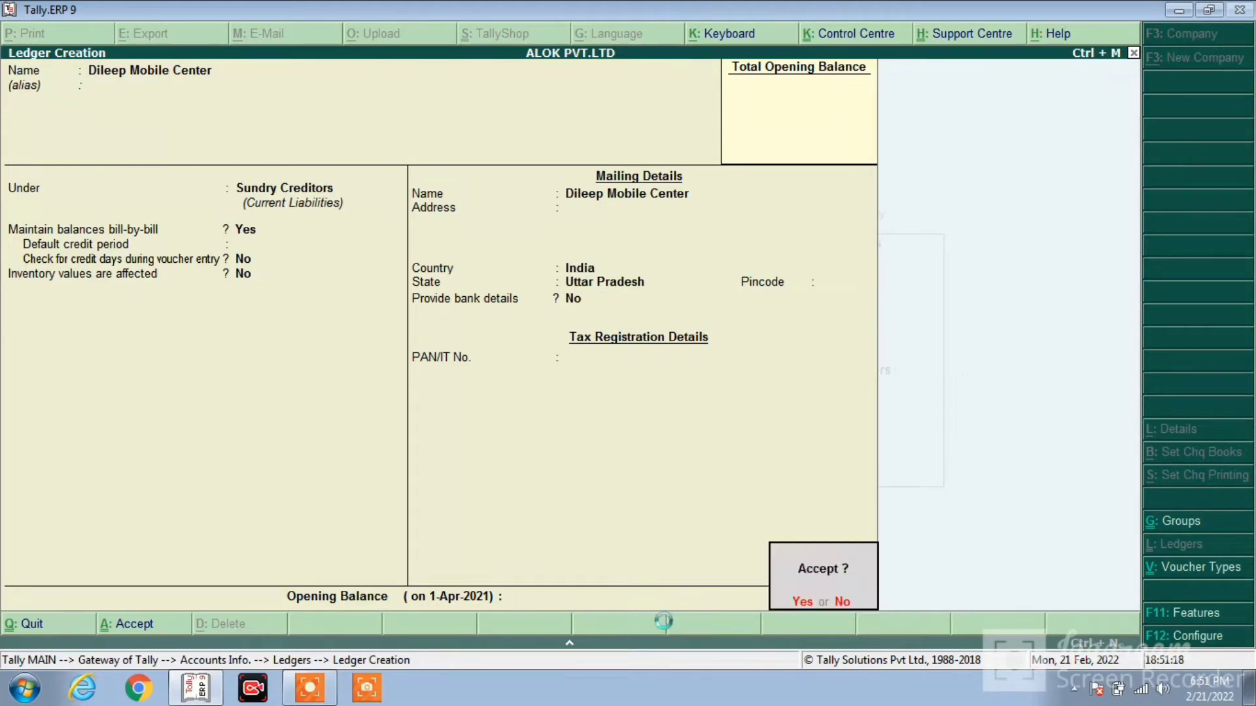
pyautogui.press('Return')
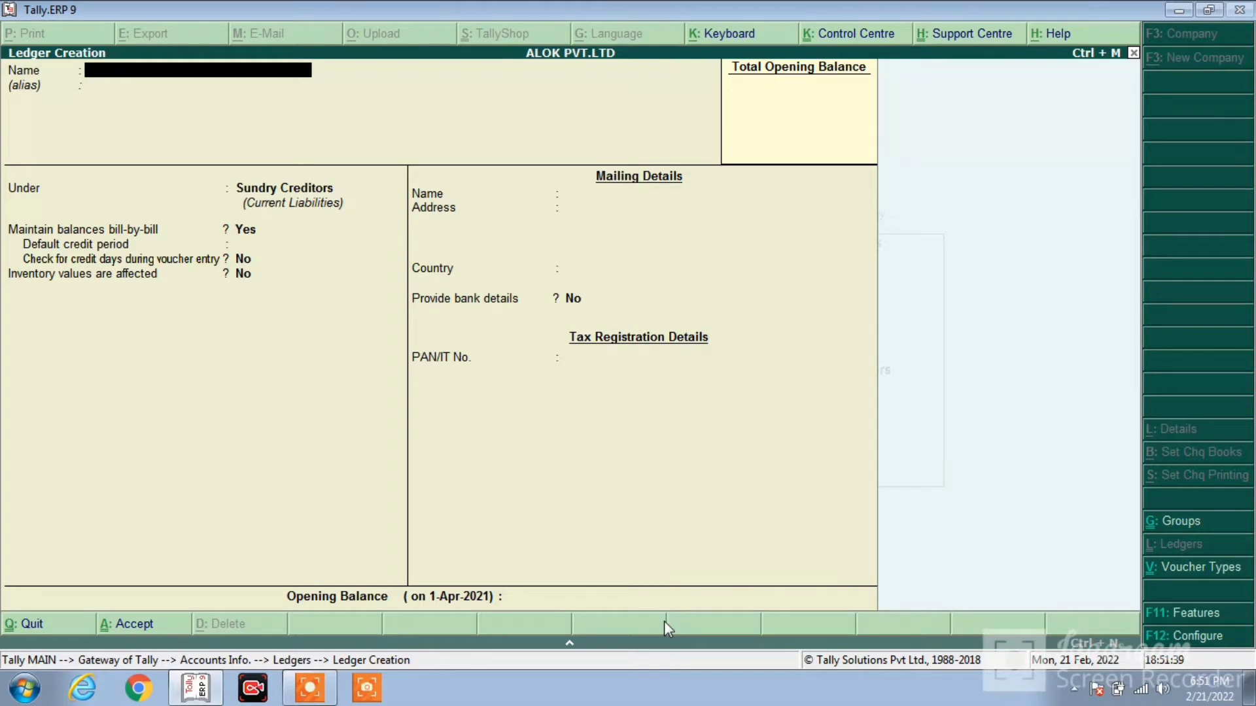
# Name the next new ledger "Gst Purchase Vat@6%" without an alias.
pyautogui.write('Gst P')
pyautogui.write('urchase Vat')
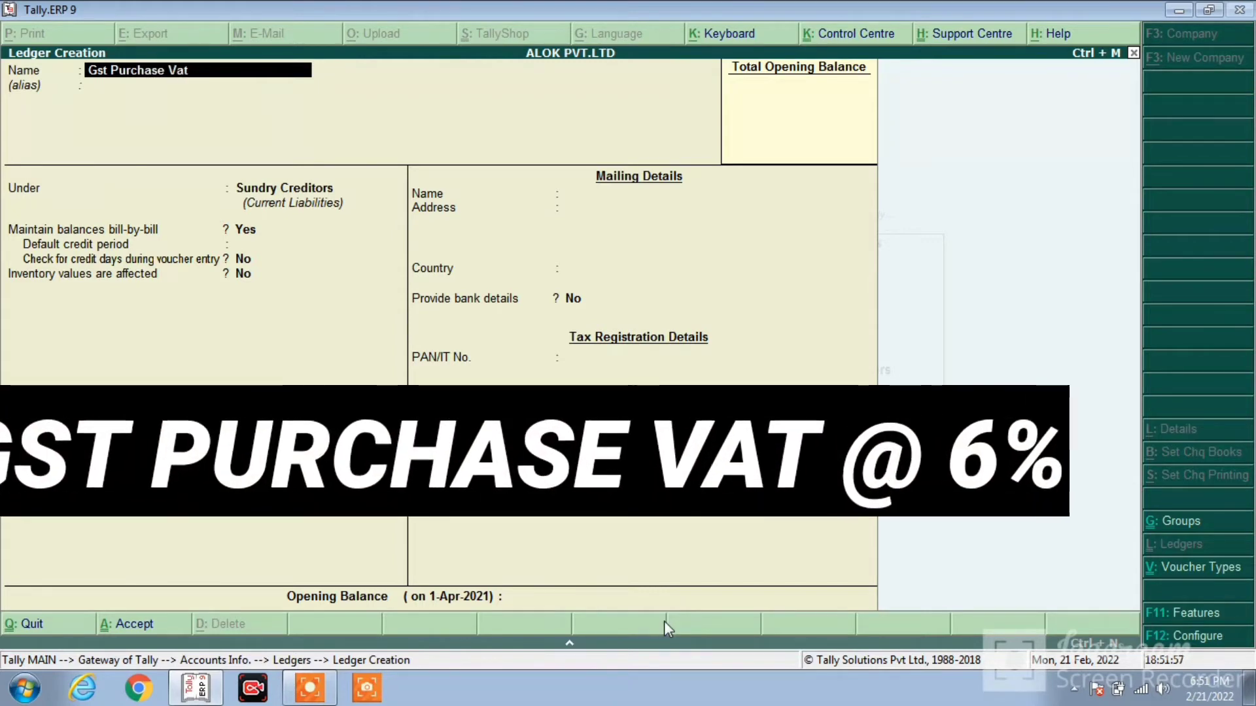
pyautogui.write('@6')
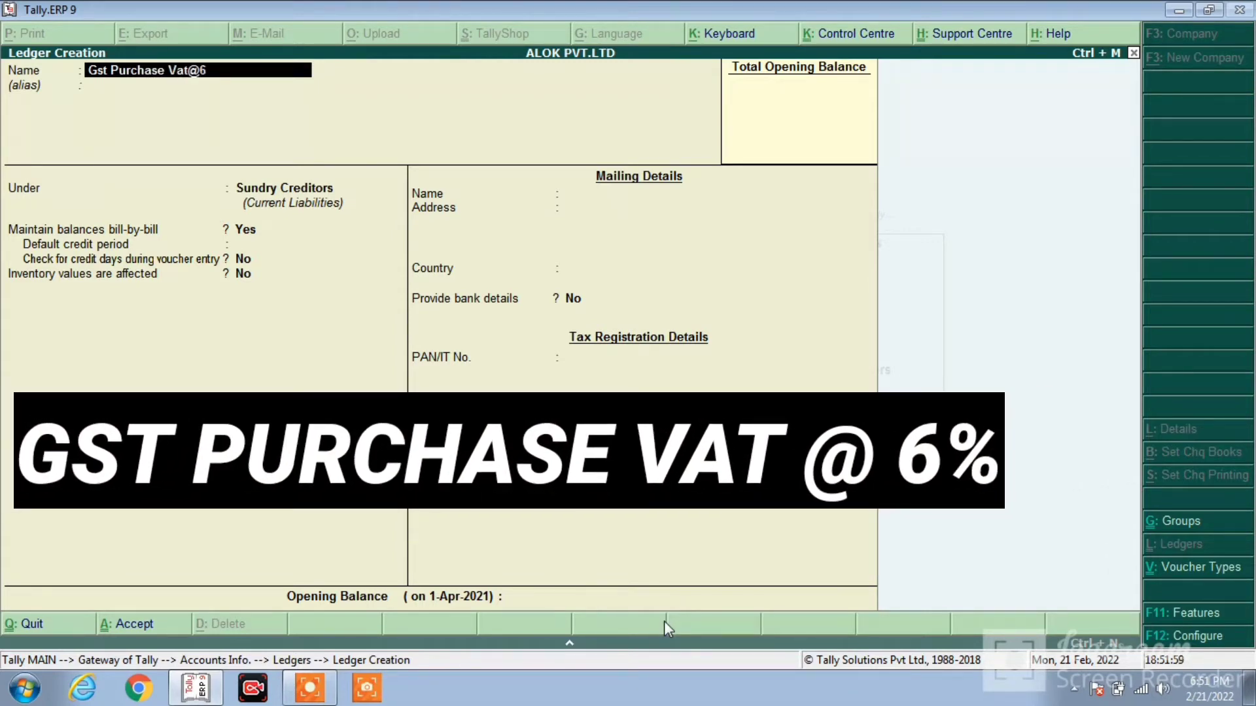
pyautogui.write('%')
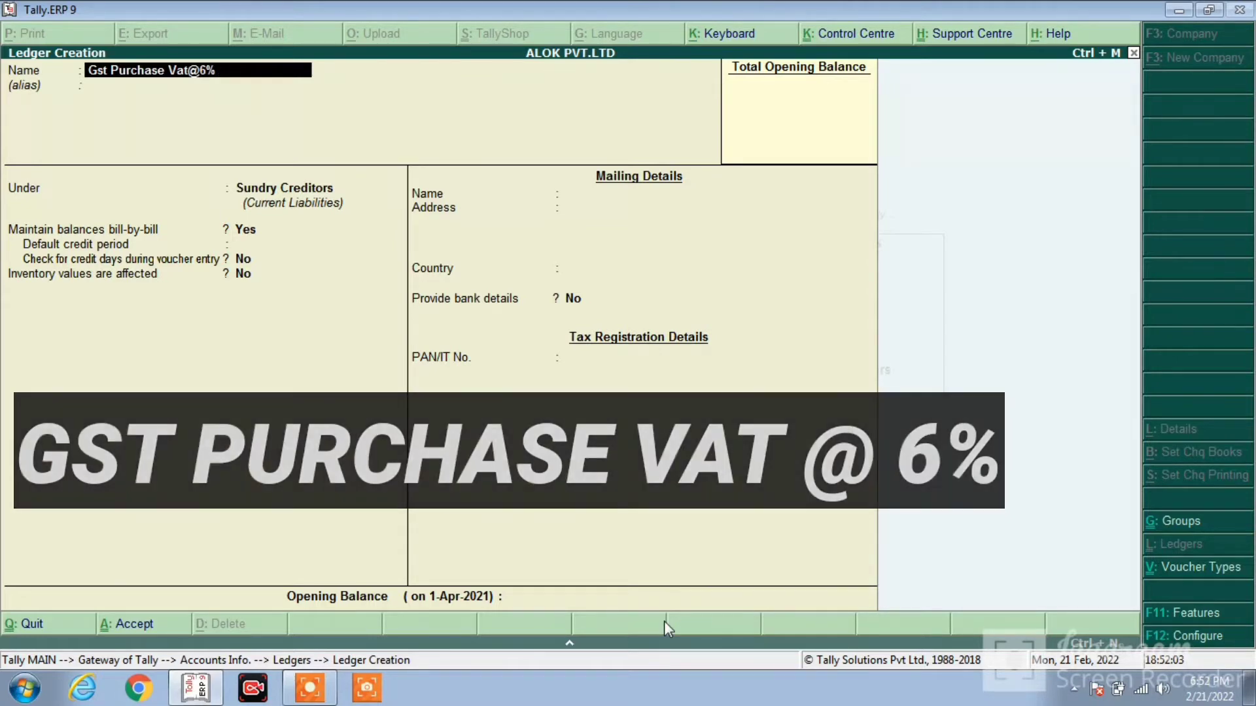
pyautogui.press('Return')
pyautogui.press('Return')
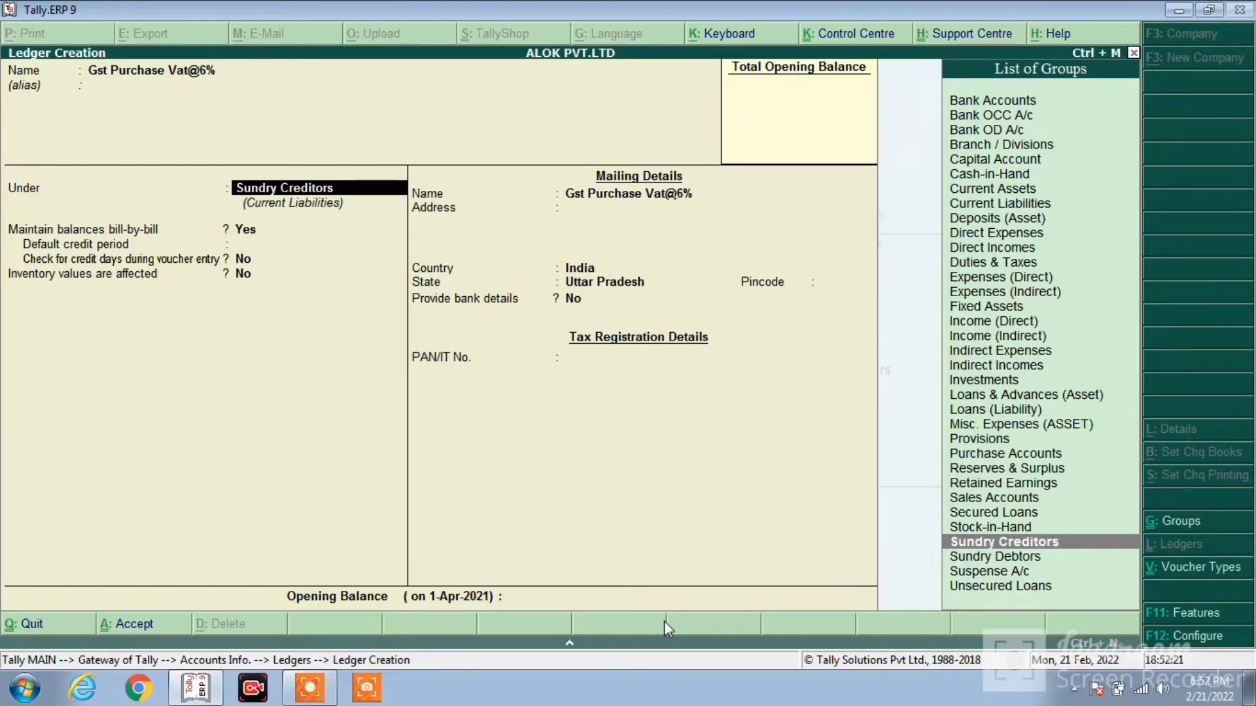
# Place the Gst Purchase Vat@6% ledger under Purchase Accounts and save it with the remaining defaults.
pyautogui.write('P')
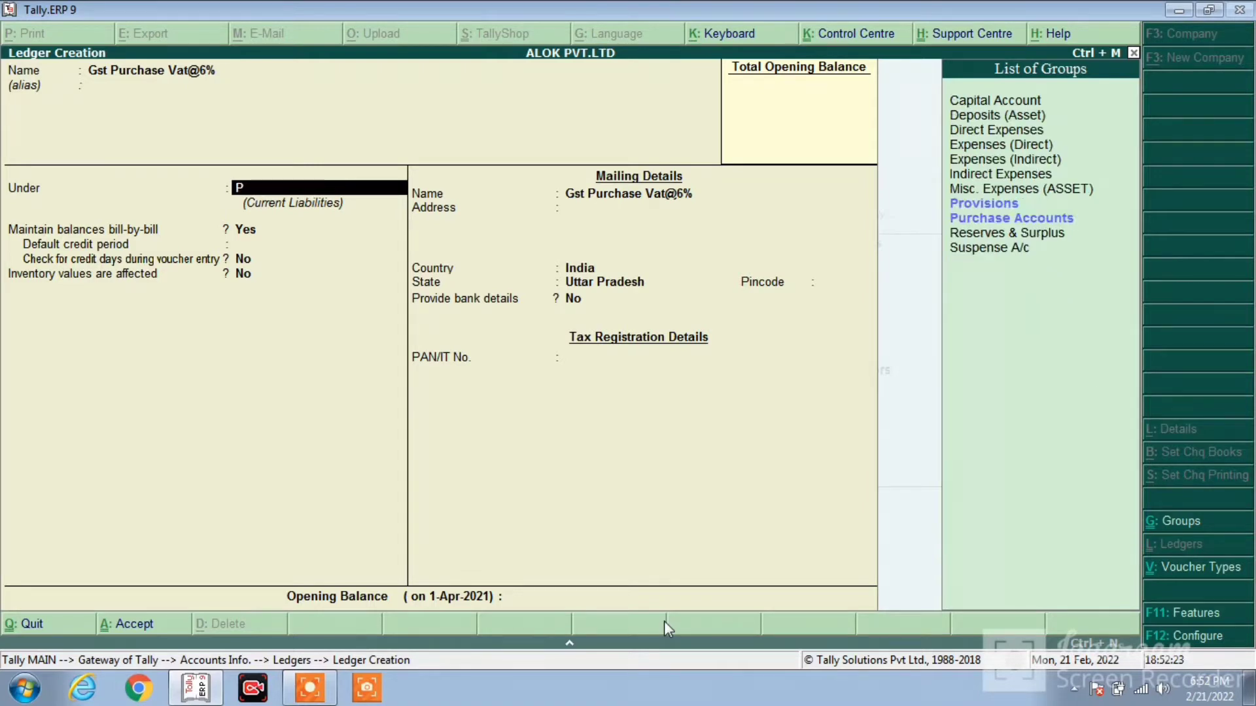
pyautogui.press('Down')
pyautogui.press('Down')
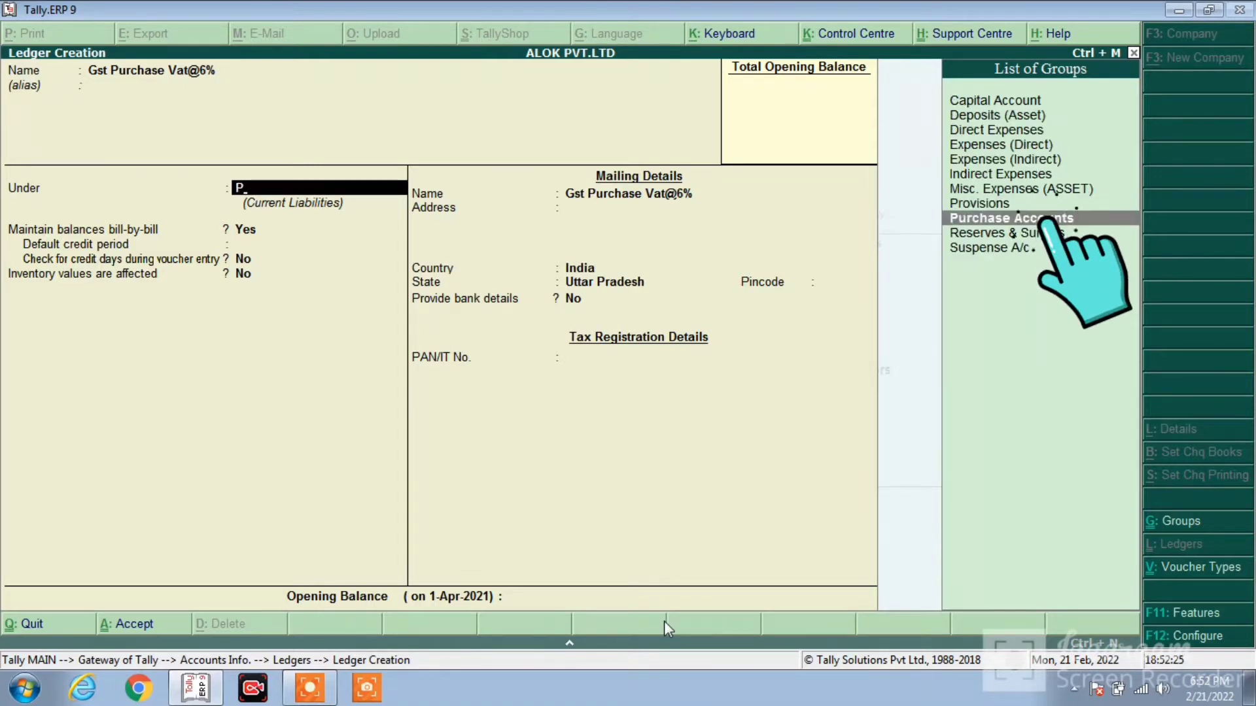
pyautogui.press('Return')
pyautogui.press('Return')
pyautogui.press('Return')
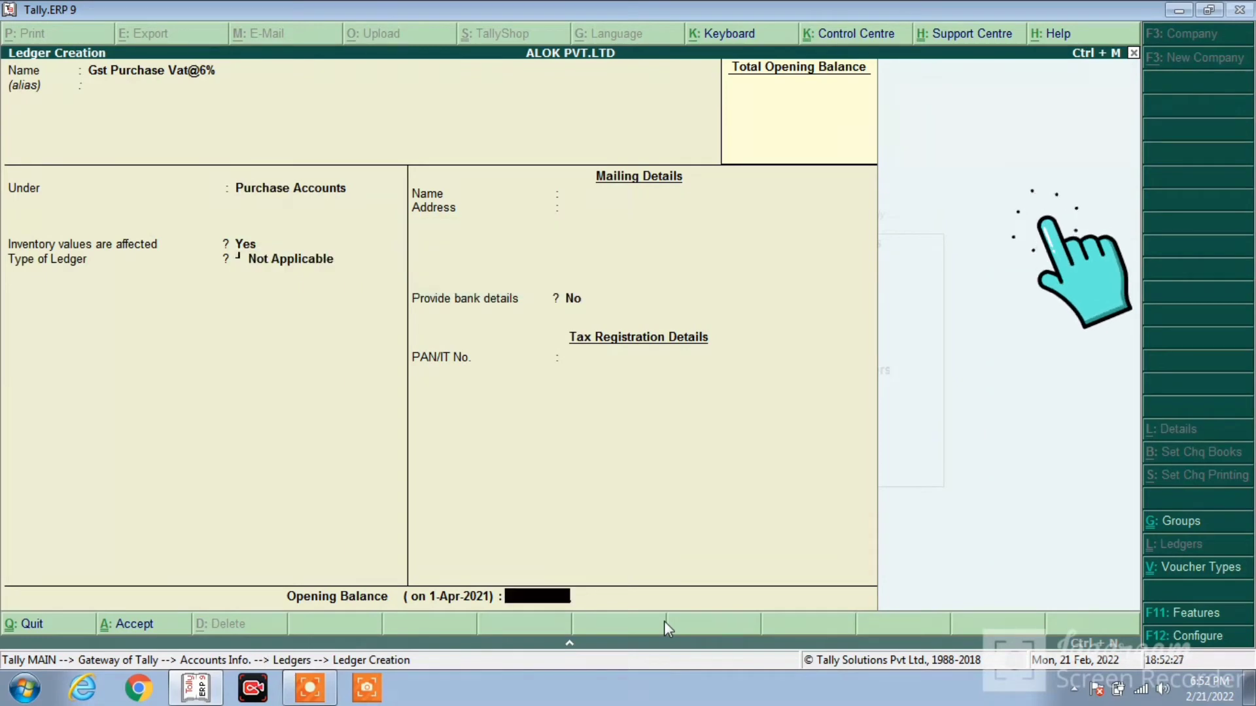
pyautogui.press('Return')
pyautogui.press('Return')
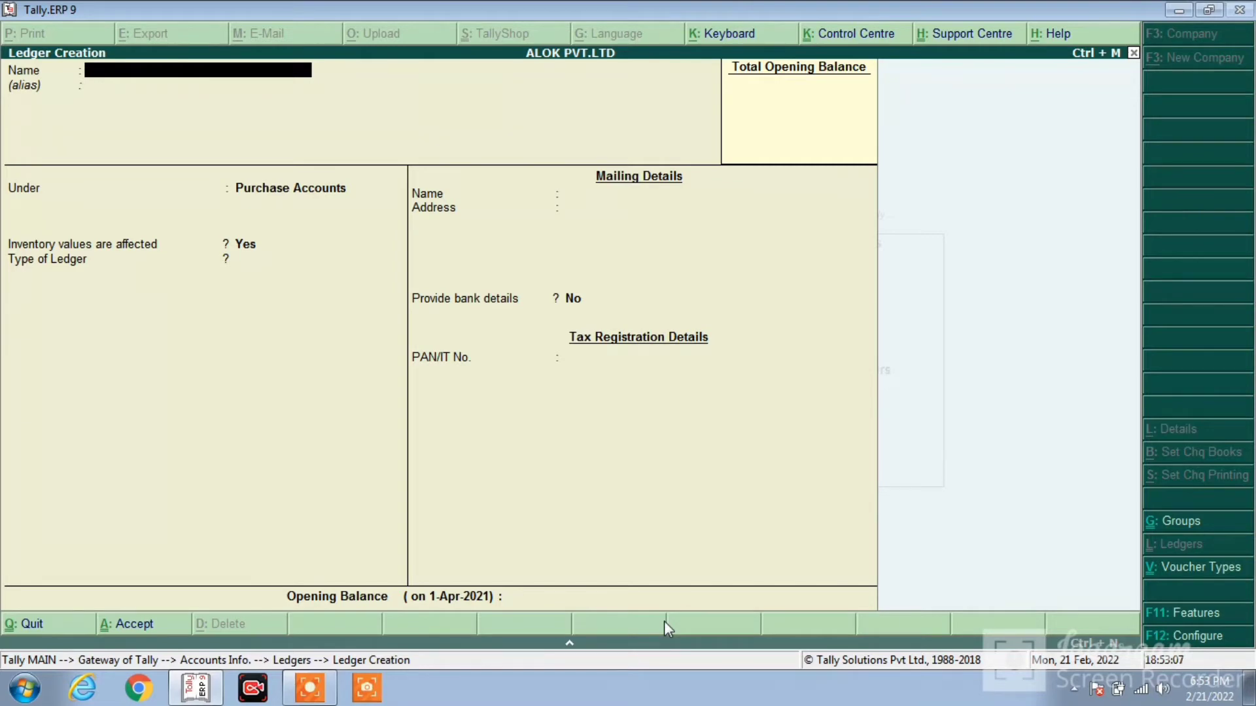
# Name another new ledger "I-Gst" and place it under the Duties & Taxes group.
pyautogui.write('G')
pyautogui.press('BackSpace')
pyautogui.write('C')
pyautogui.press('BackSpace')
pyautogui.write('I-Gs')
pyautogui.press('Return')
pyautogui.press('Return')
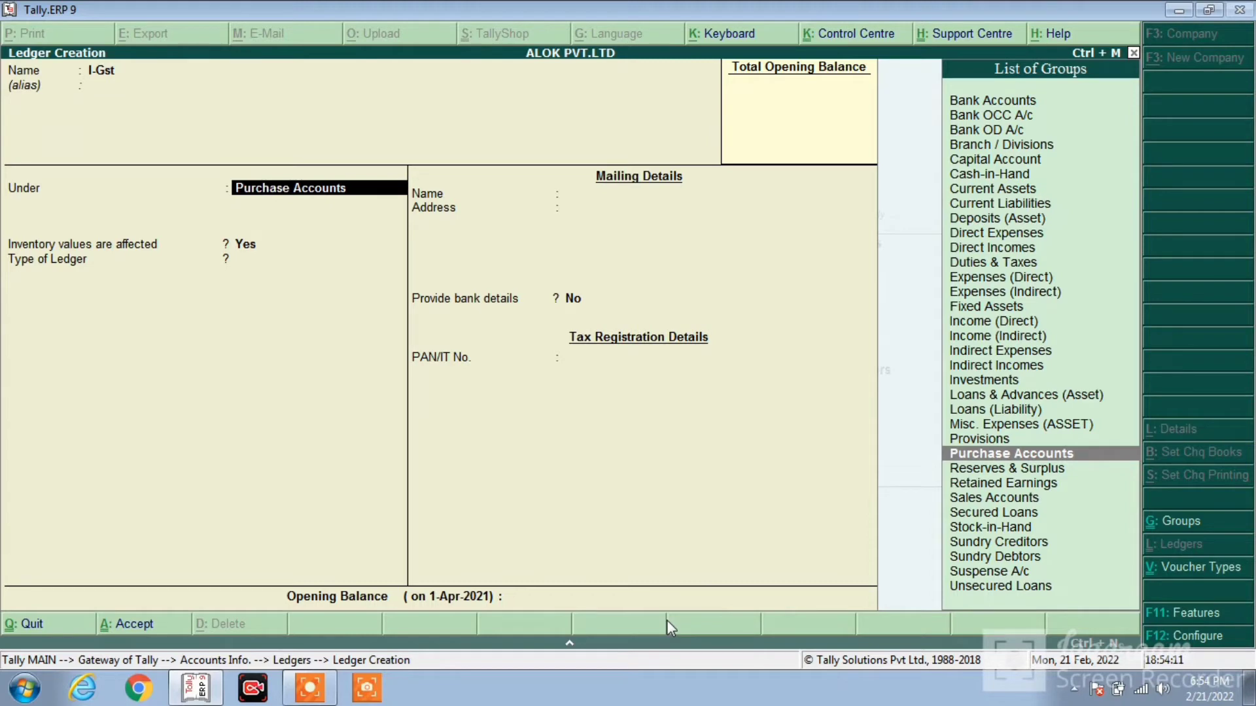
pyautogui.write('Du')
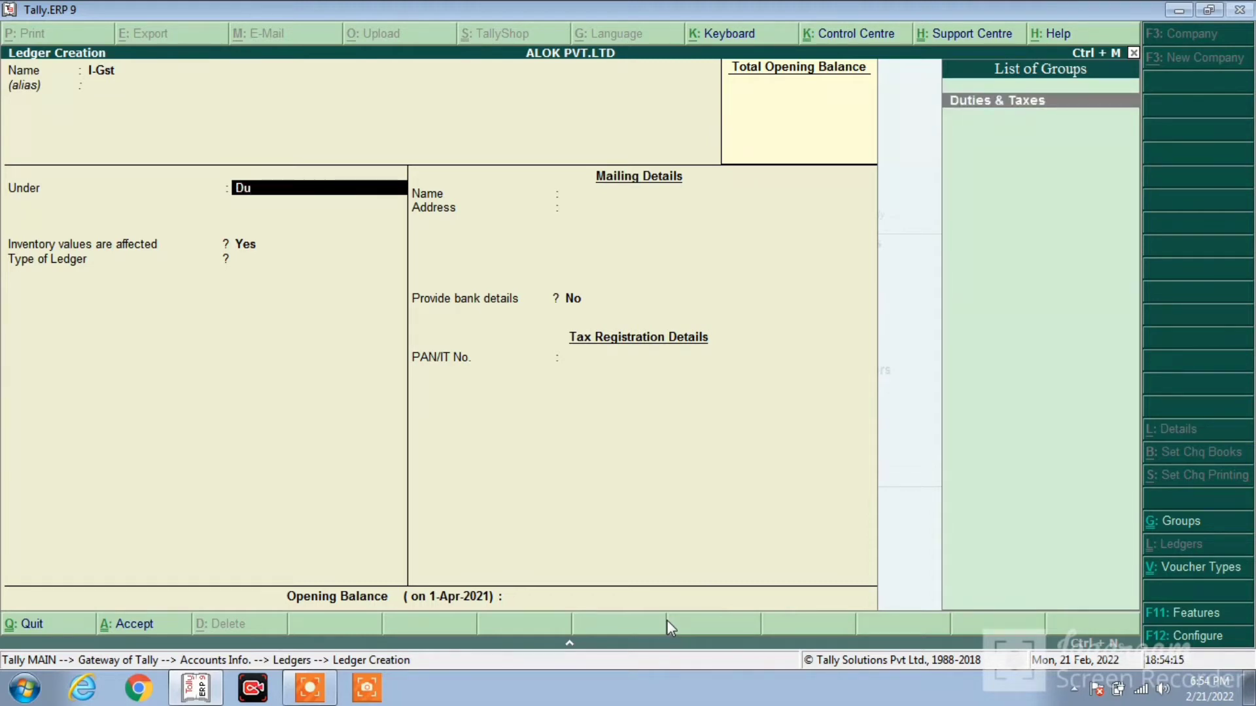
pyautogui.press('Return')
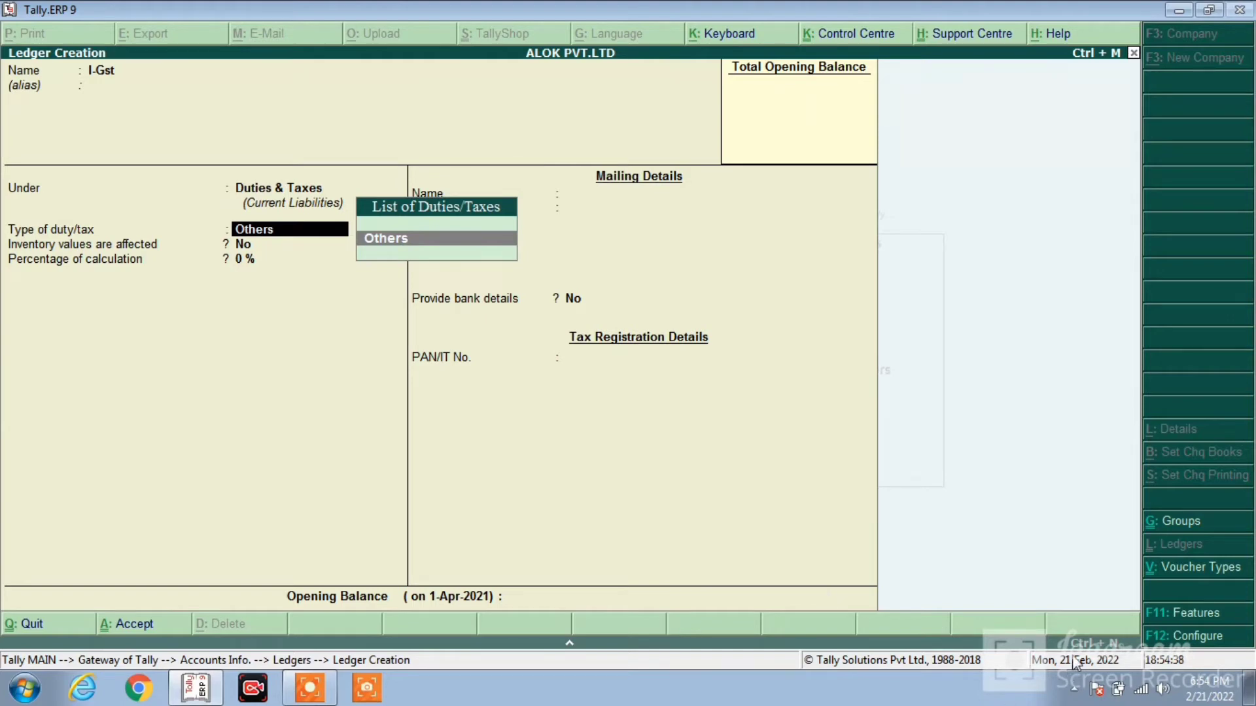
# Enable Goods and Services Tax in the company's statutory features and choose to set its GST details.
pyautogui.click(1189, 612)
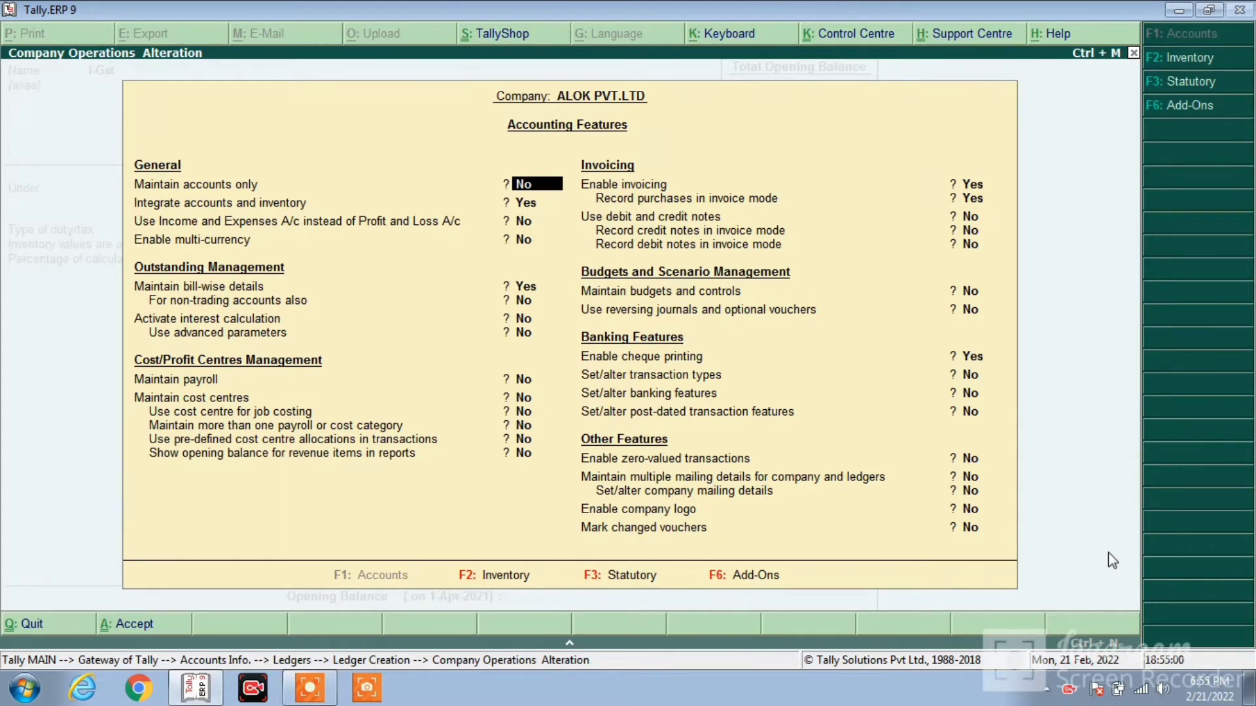
pyautogui.press('F3')
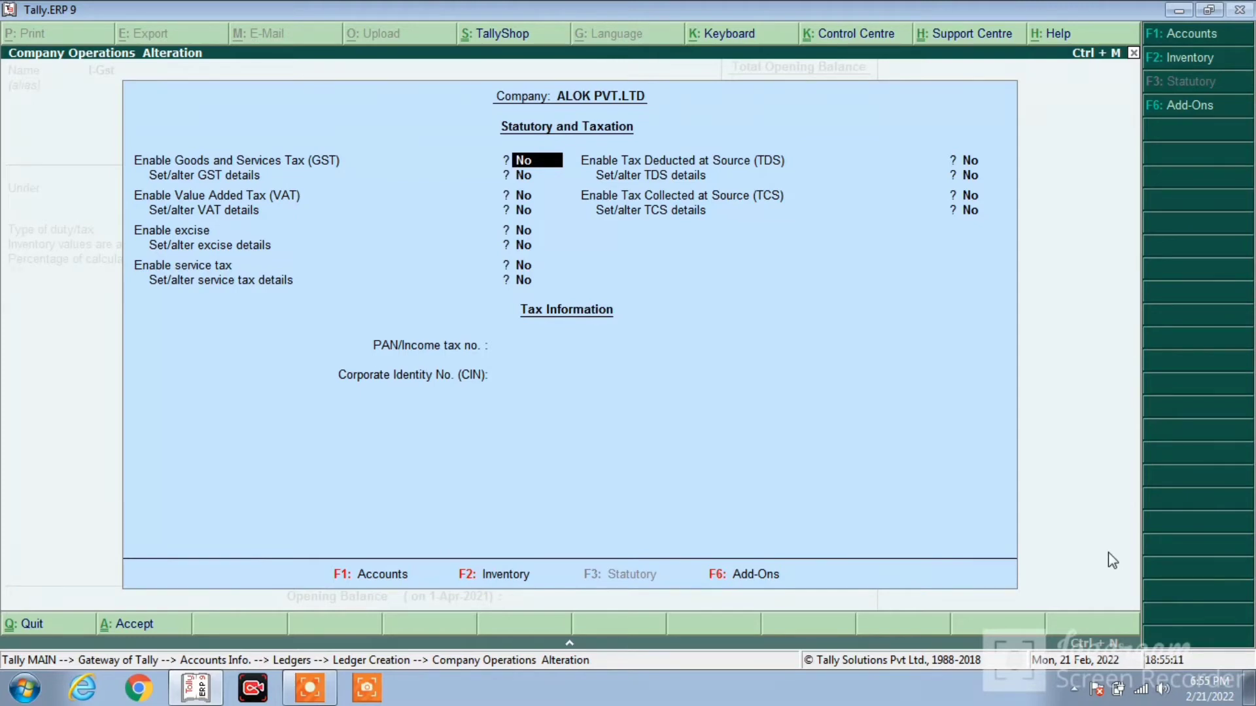
pyautogui.write('y')
pyautogui.press('Return')
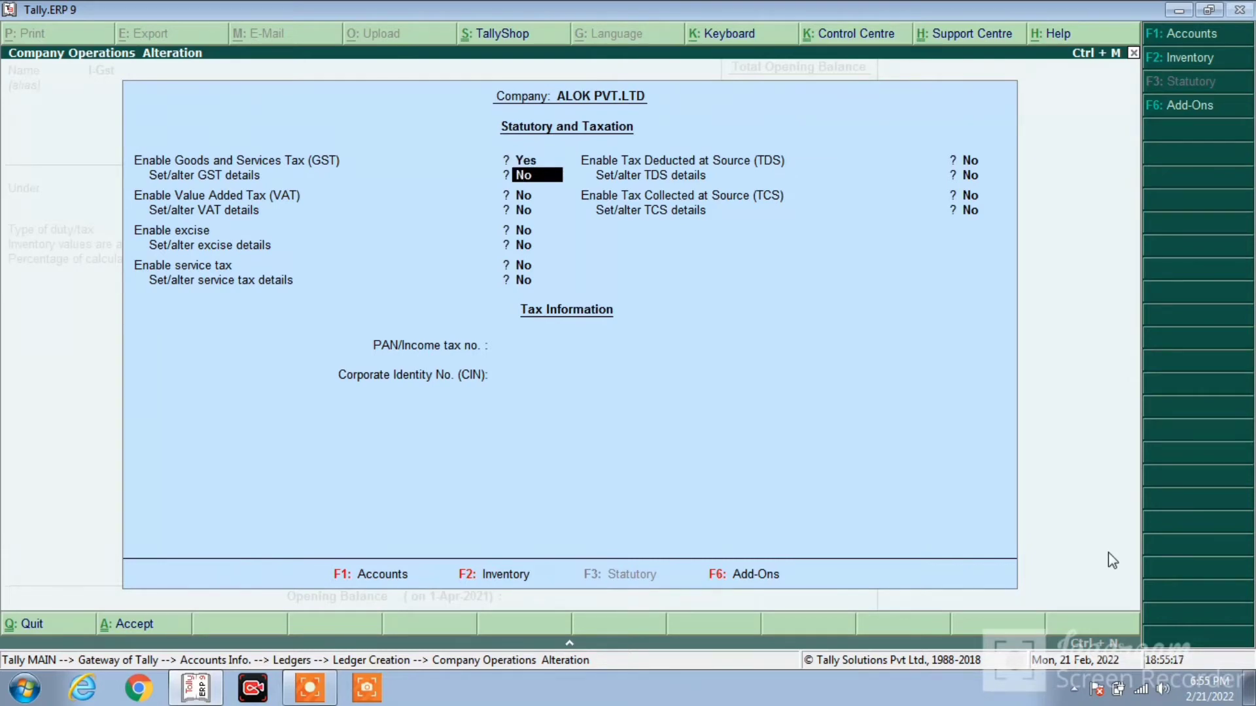
pyautogui.write('y')
pyautogui.press('Return')
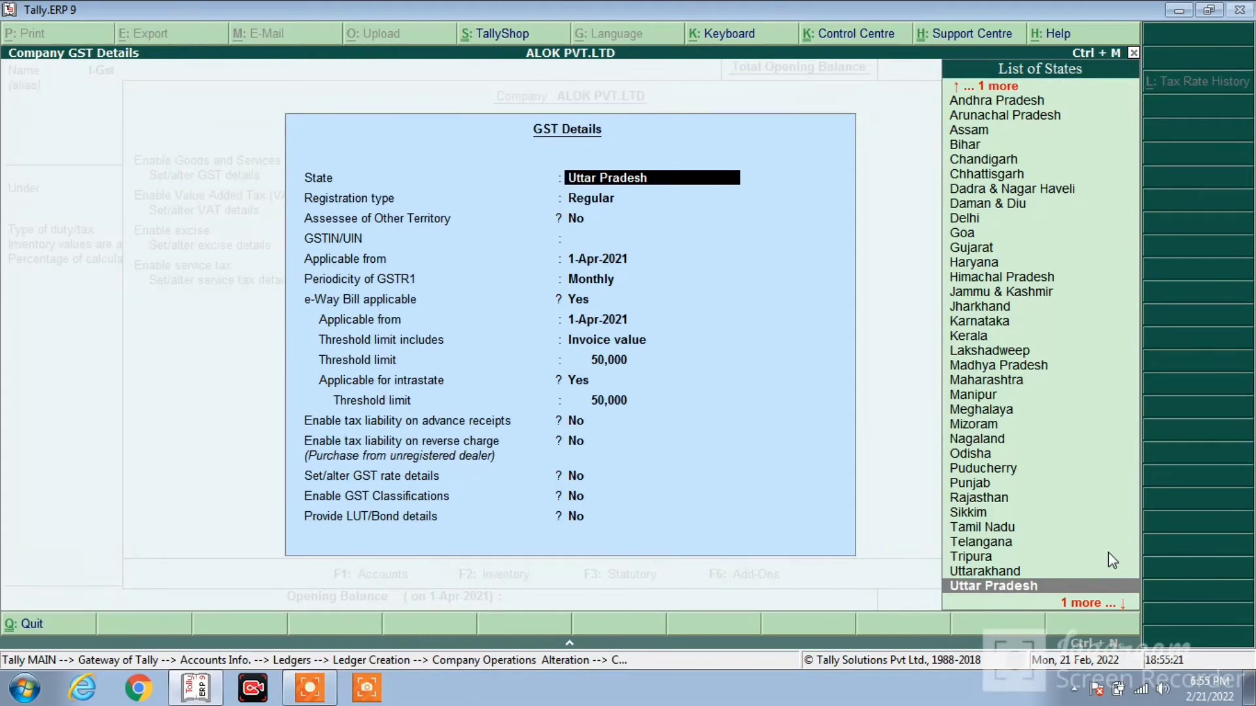
# Keep Uttar Pradesh as the state, Regular registration, no other territory, a blank GSTIN/UIN and applicability from 1-Apr-2021 in the GST details.
pyautogui.press('Return')
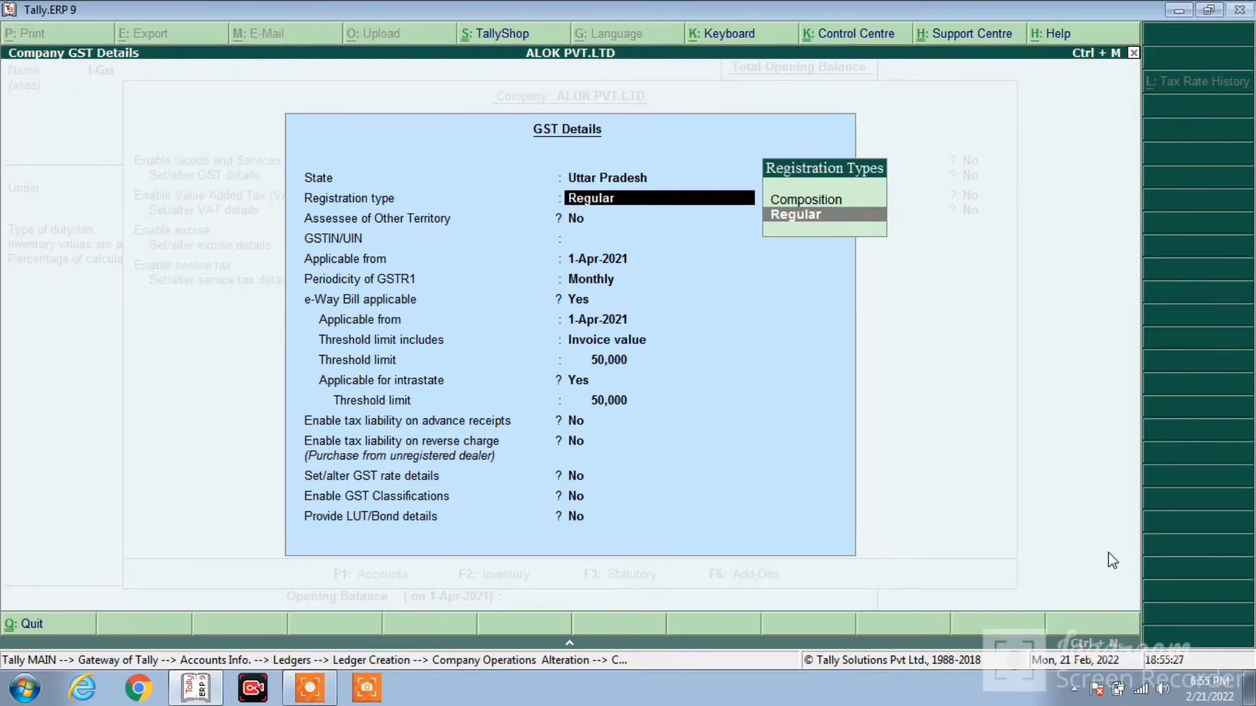
pyautogui.press('Return')
pyautogui.press('Return')
pyautogui.press('Return')
pyautogui.press('Return')
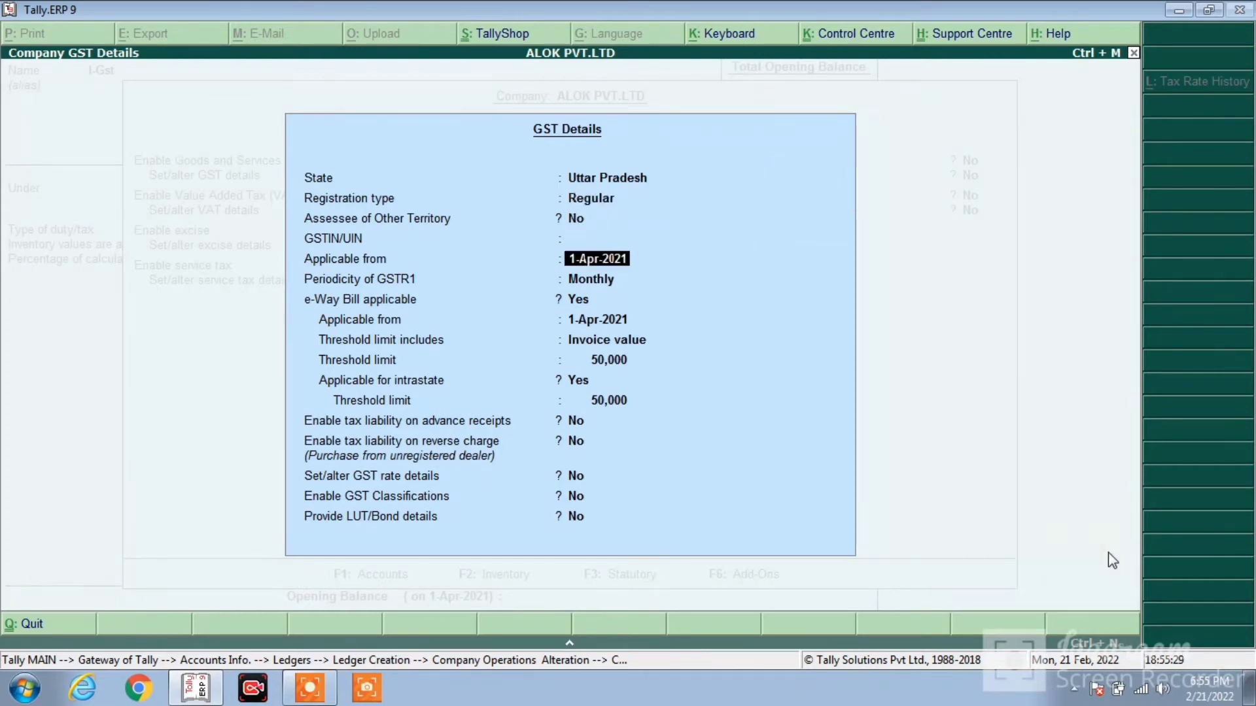
pyautogui.press('Return')
pyautogui.press('BackSpace')
pyautogui.press('BackSpace')
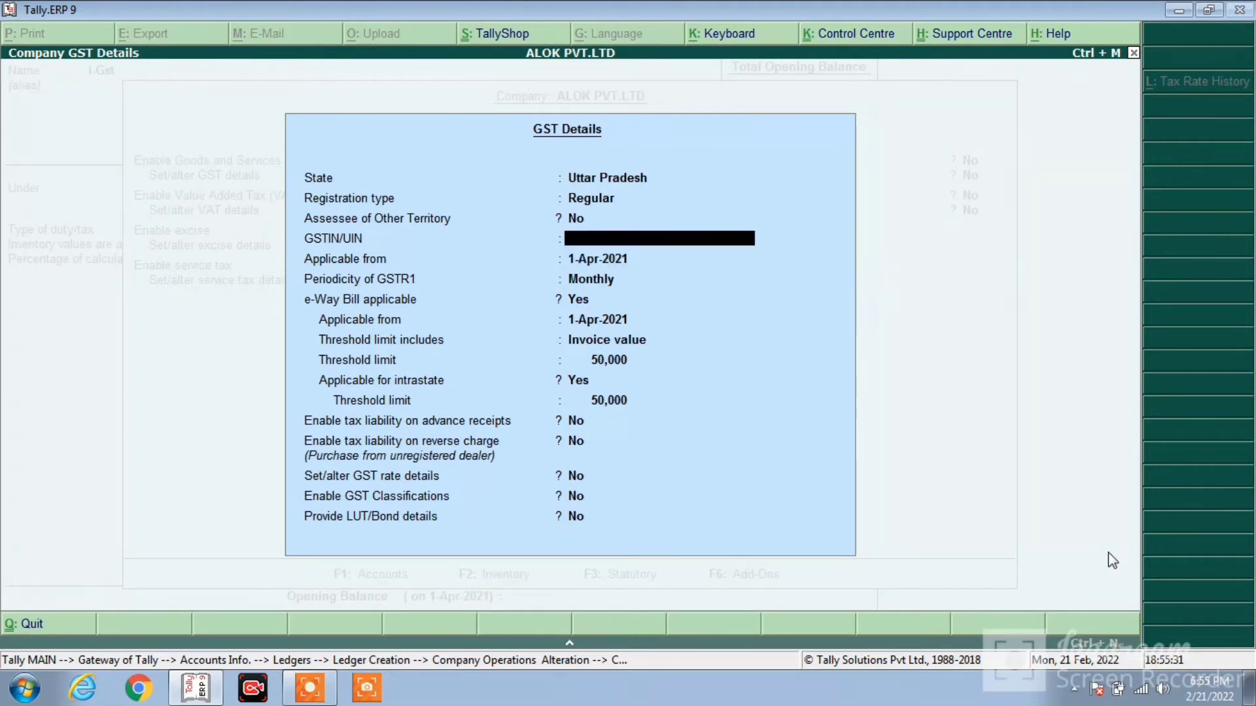
pyautogui.press('Return')
pyautogui.press('Return')
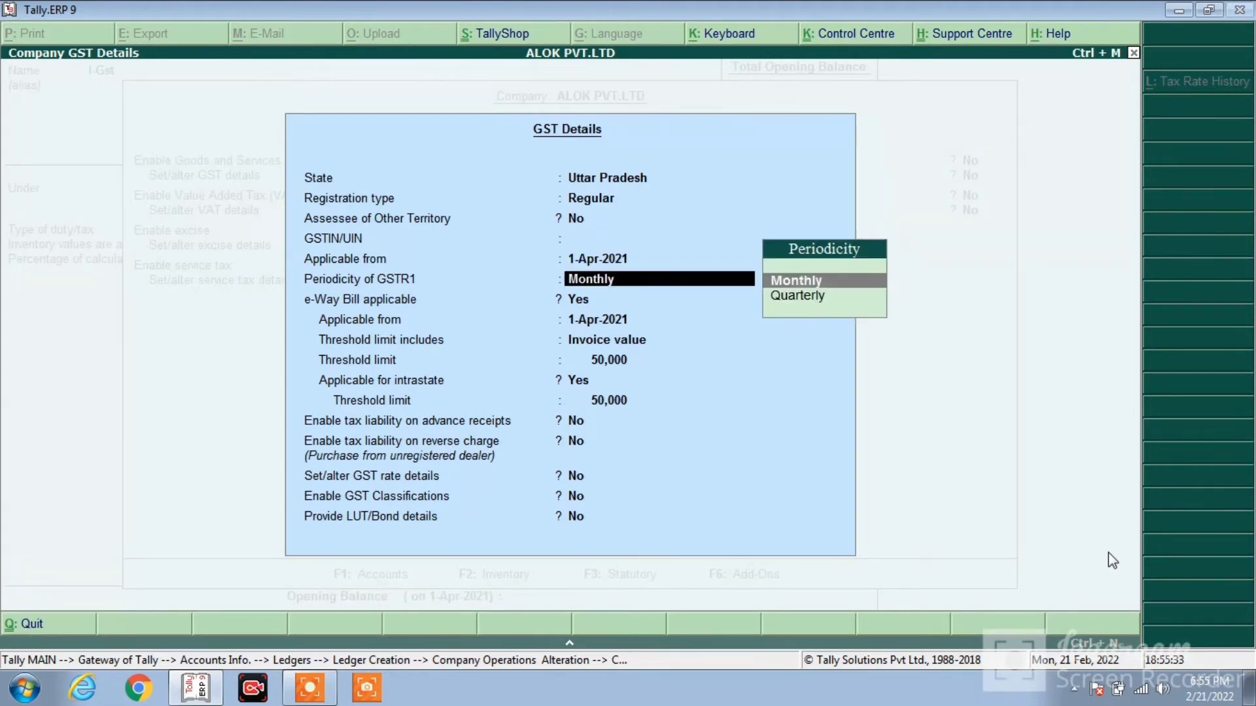
# Keep GSTR1 monthly and e-Way Bill applicable from 1-Apr-2021, and base its 50,000 threshold limit on Taxable goods value.
pyautogui.press('Return')
pyautogui.press('Return')
pyautogui.press('Return')
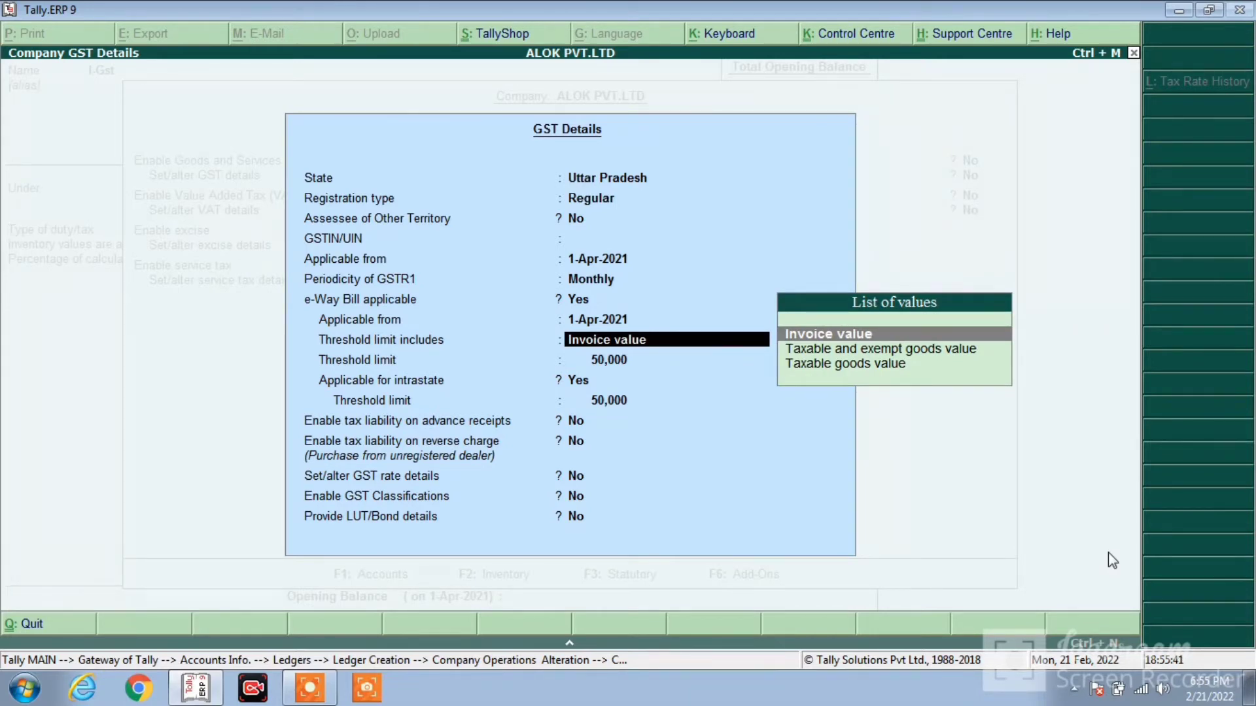
pyautogui.press('Down')
pyautogui.press('Down')
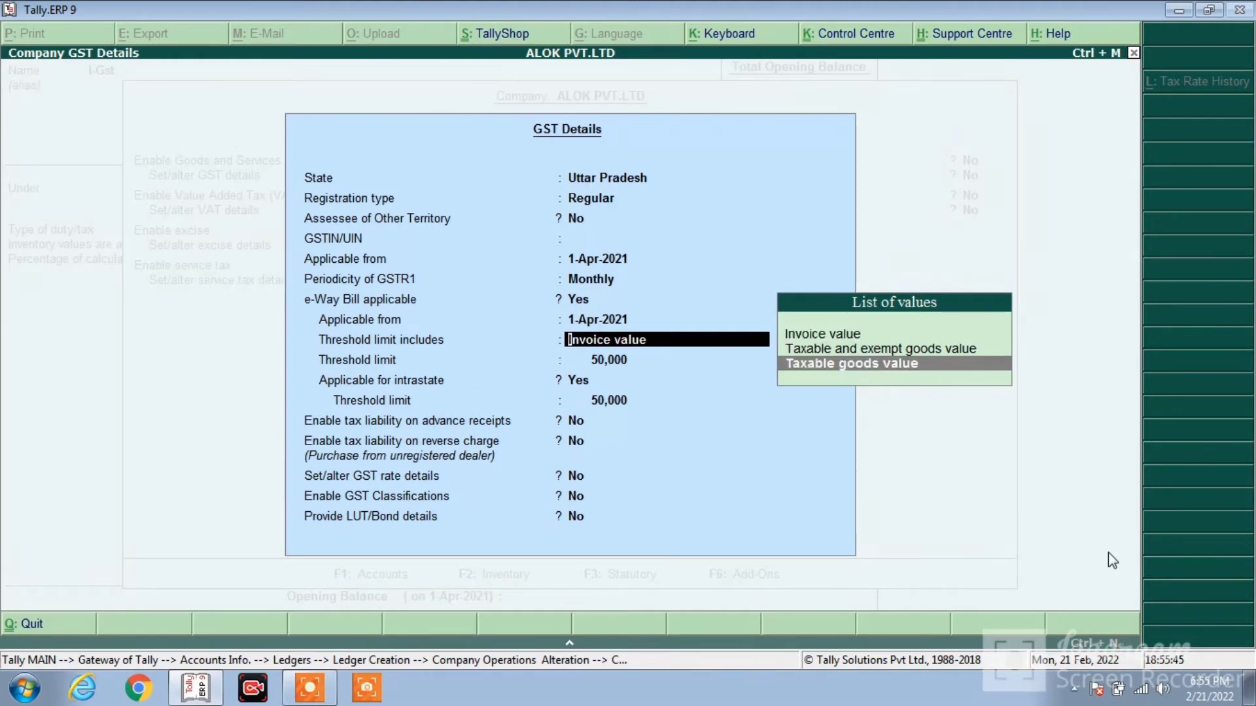
pyautogui.press('Return')
pyautogui.press('Return')
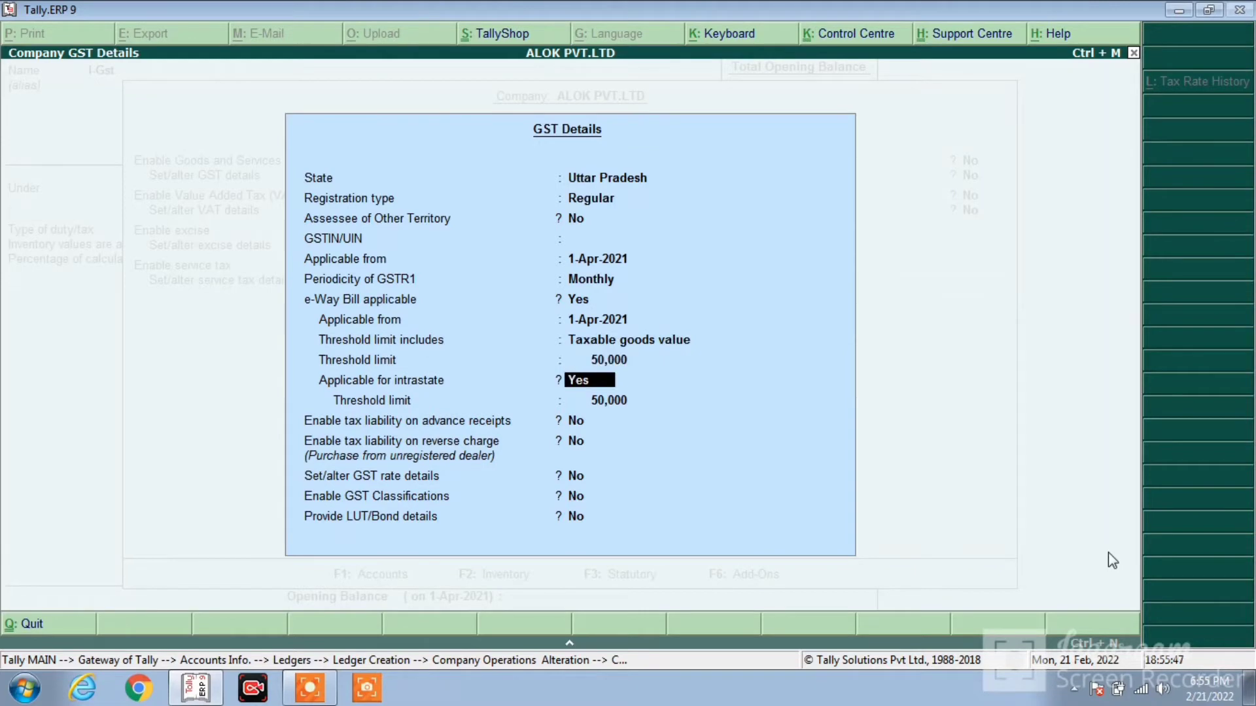
# Keep the intrastate threshold of 50,000 and the remaining GST options at No, and accept the company GST details.
pyautogui.press('Return')
pyautogui.press('Return')
pyautogui.press('Return')
pyautogui.press('Return')
pyautogui.press('Return')
pyautogui.press('Return')
pyautogui.press('Return')
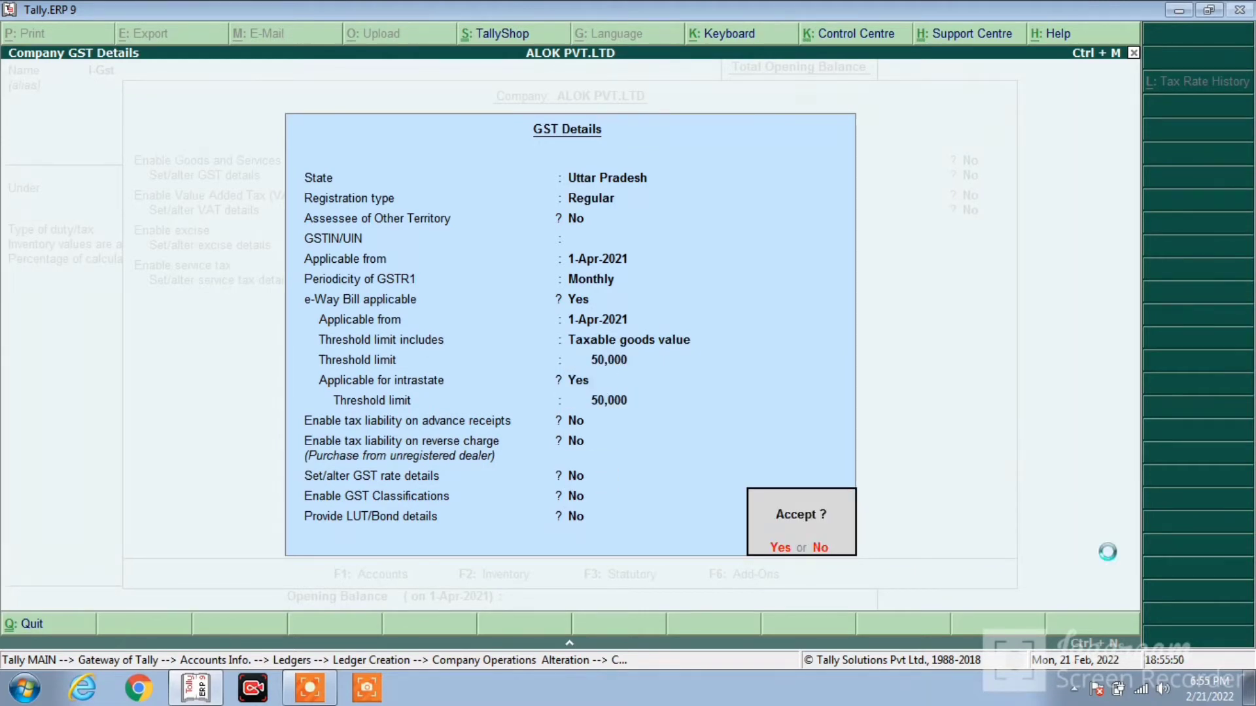
pyautogui.press('Return')
# Leave VAT, excise, service tax, TDS and TCS disabled and save the company's statutory features.
pyautogui.press('Return')
pyautogui.press('Return')
pyautogui.press('Return')
pyautogui.press('Return')
pyautogui.press('Return')
pyautogui.press('Return')
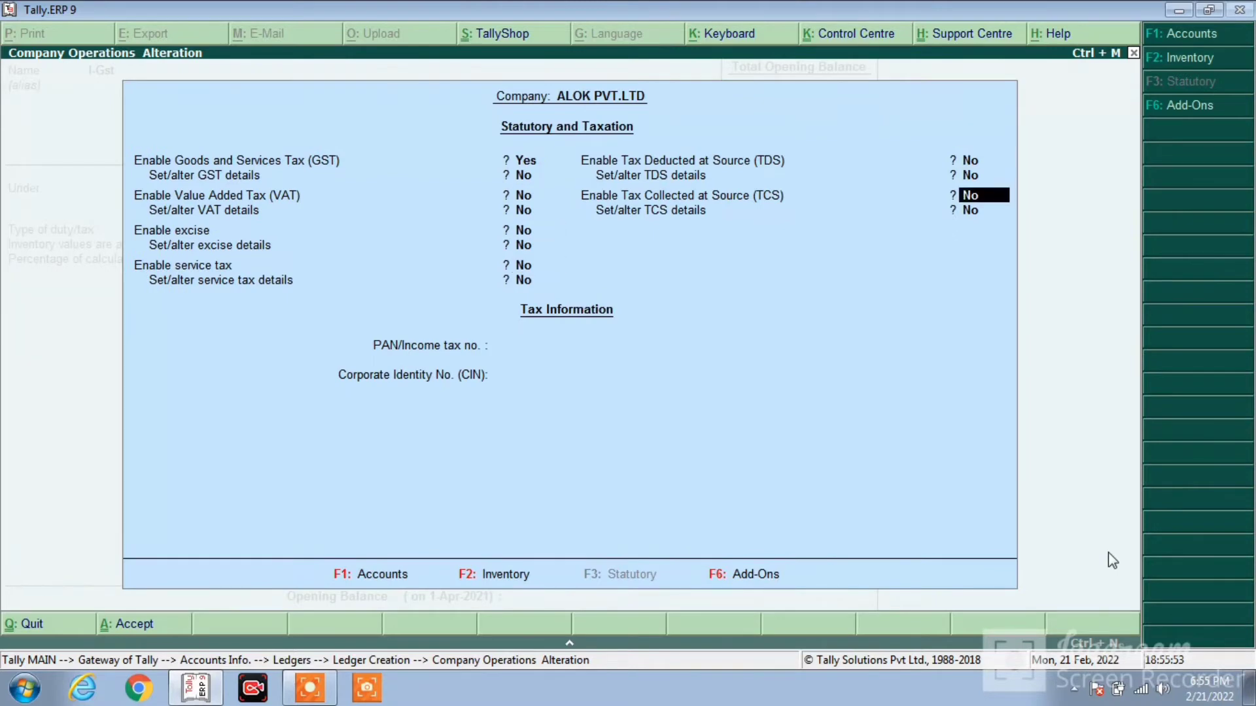
pyautogui.press('Return')
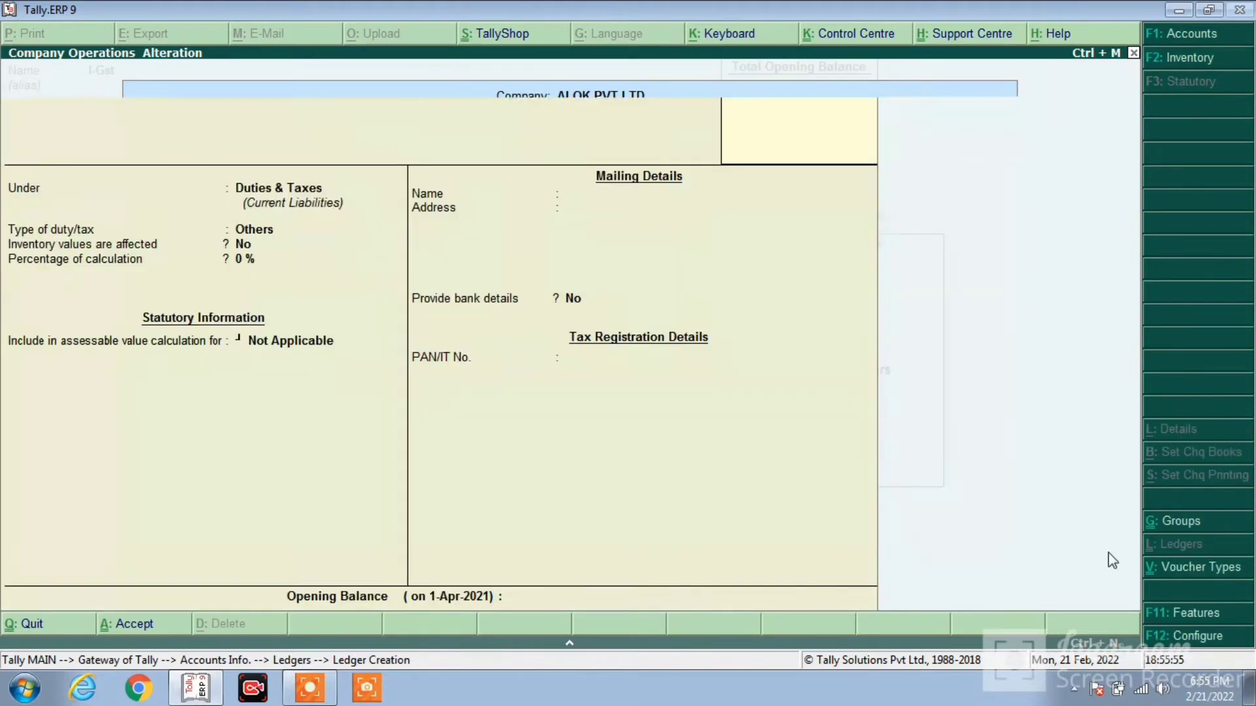
# Set the I-Gst ledger's type of duty/tax to GST and its tax type to Integrated Tax.
pyautogui.press('Return')
pyautogui.press('Return')
pyautogui.press('Return')
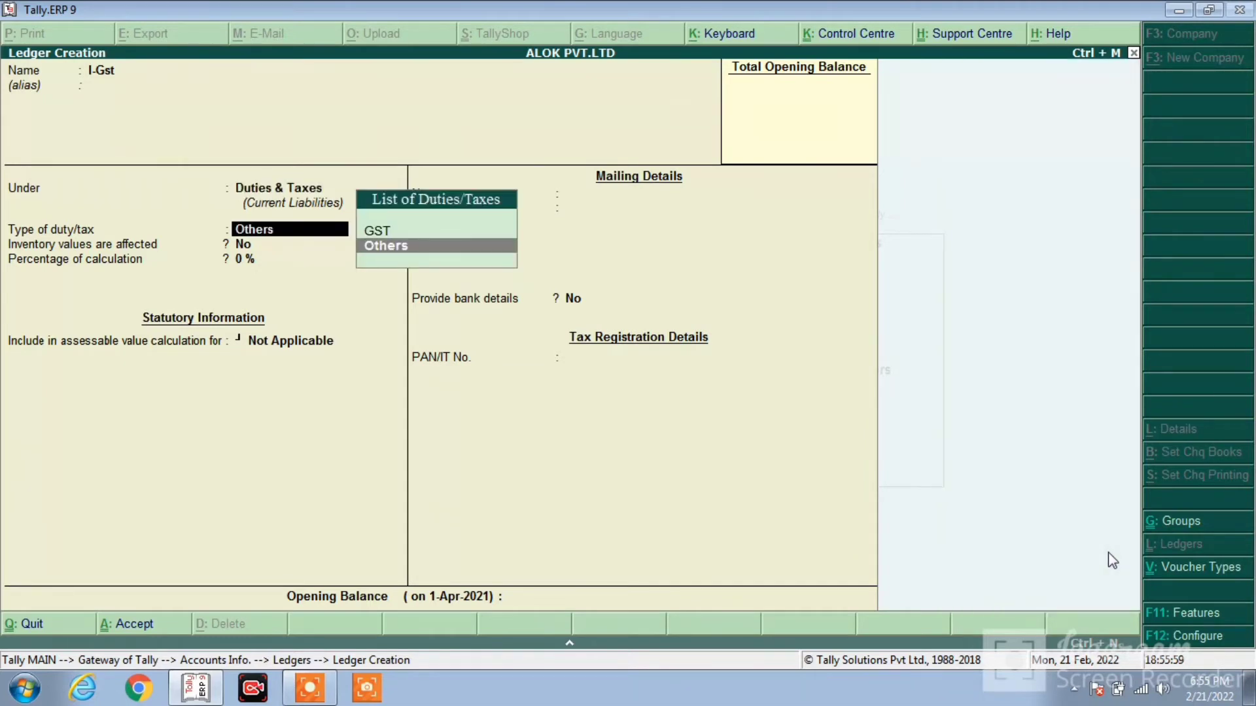
pyautogui.press('Up')
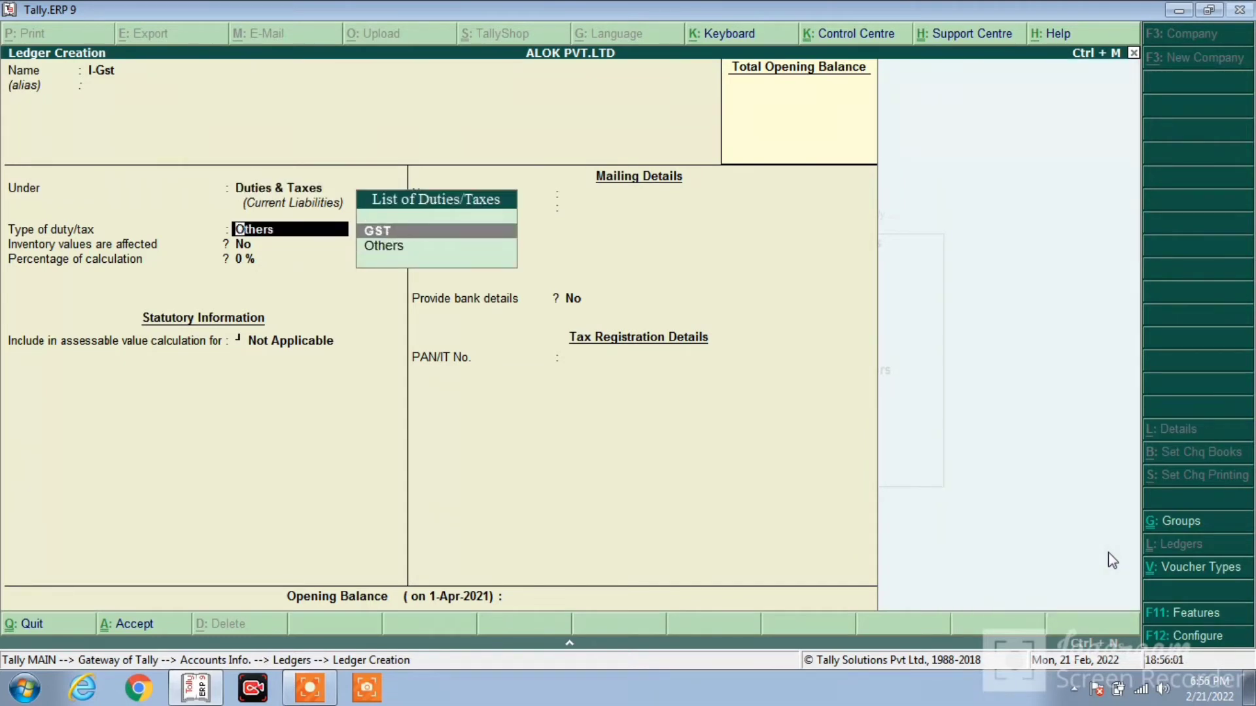
pyautogui.press('Return')
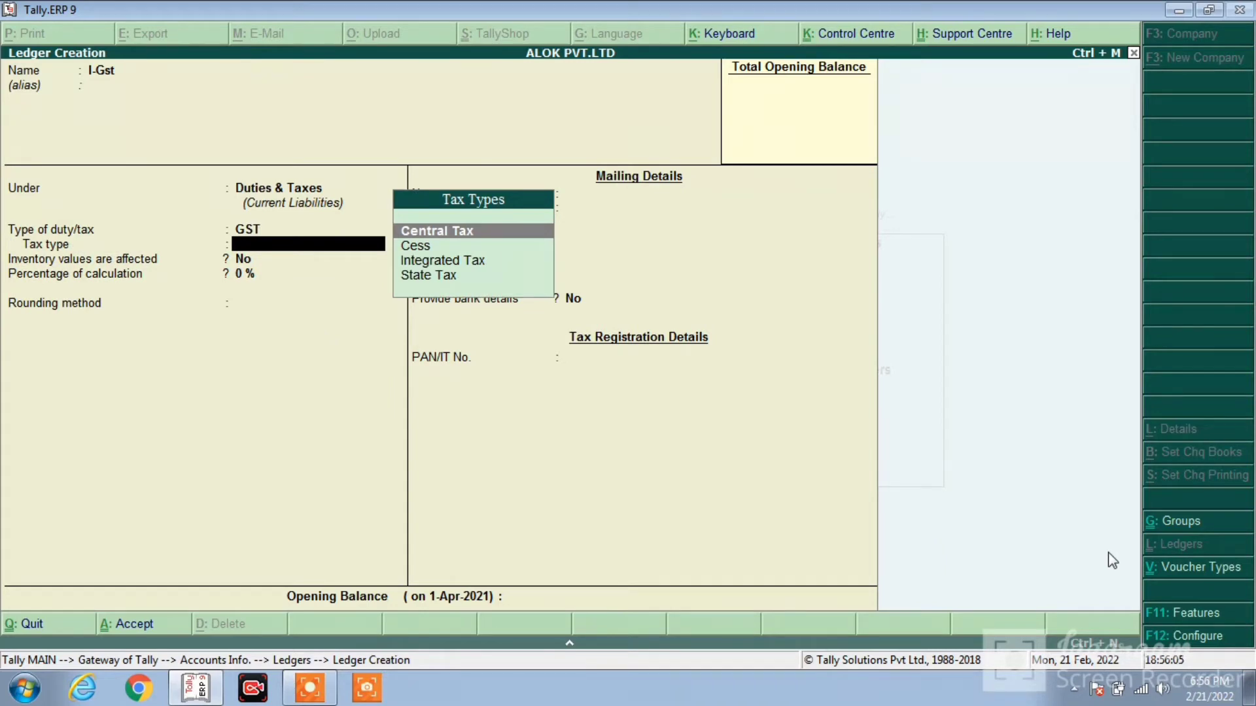
pyautogui.press('Down')
pyautogui.press('Down')
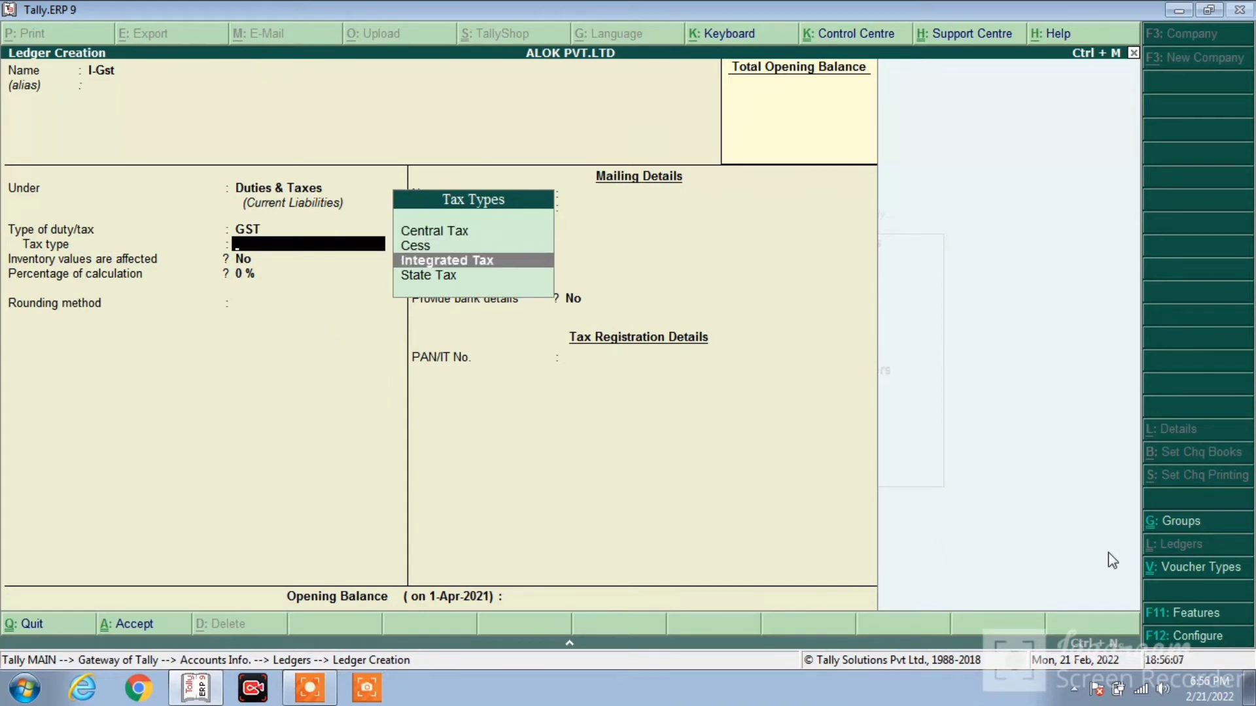
pyautogui.press('Return')
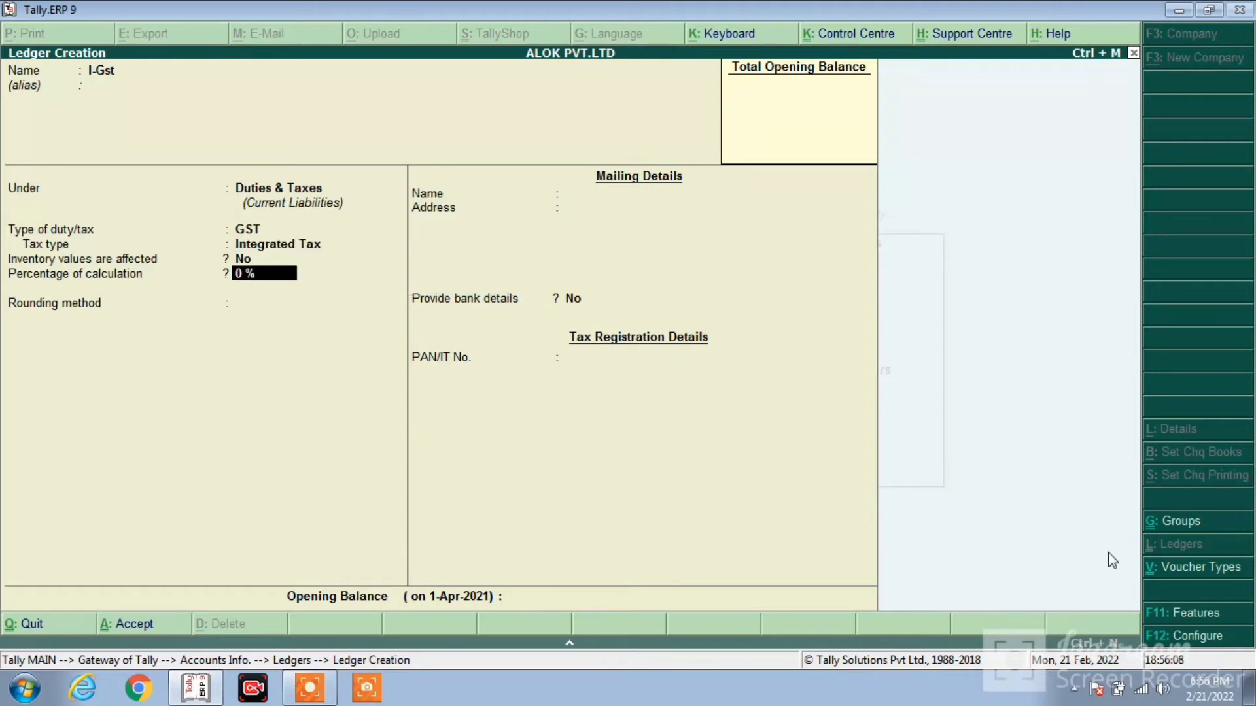
# Keep the 0% calculation, Not Applicable rounding and empty opening balance for the I-Gst ledger and save it.
pyautogui.press('Return')
pyautogui.press('Return')
pyautogui.press('Return')
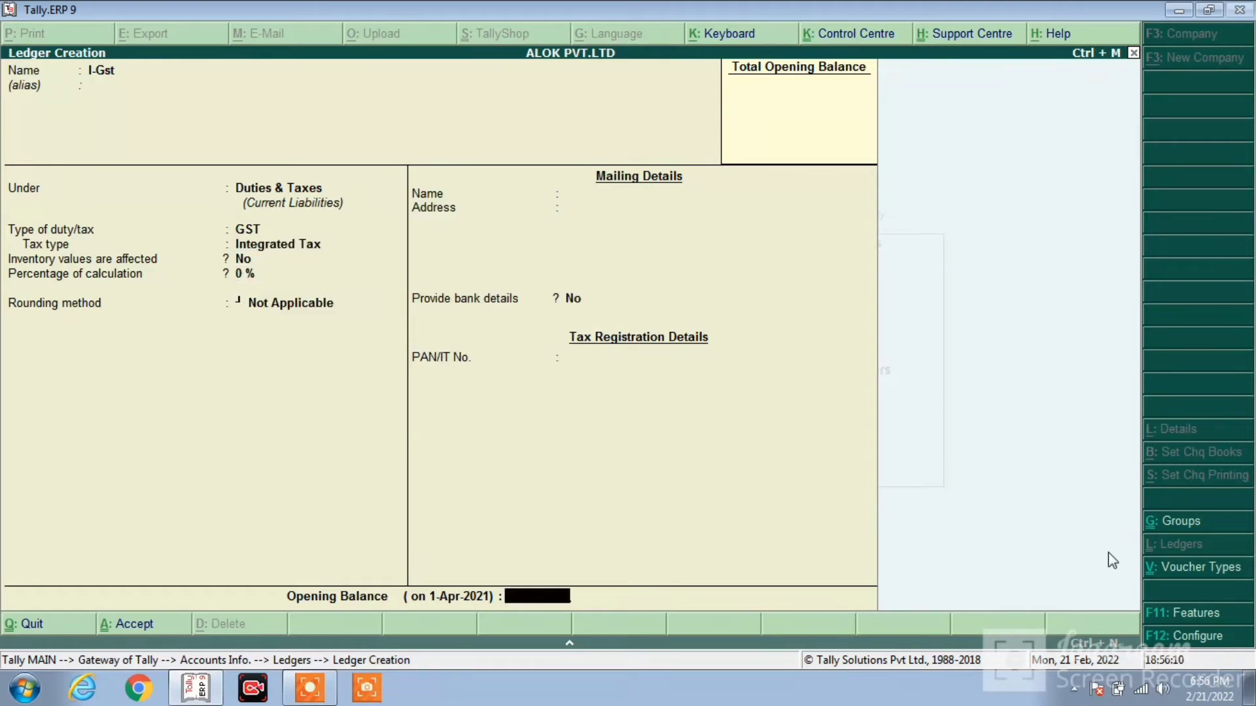
pyautogui.press('Return')
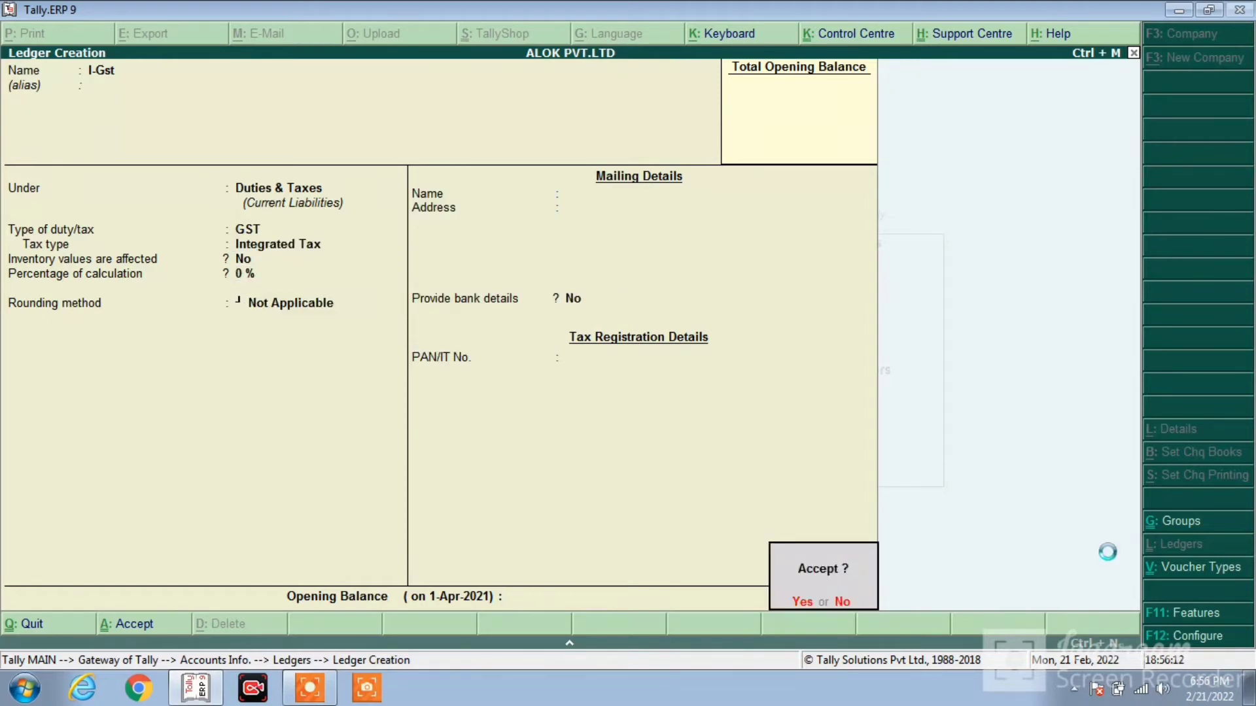
pyautogui.press('y')
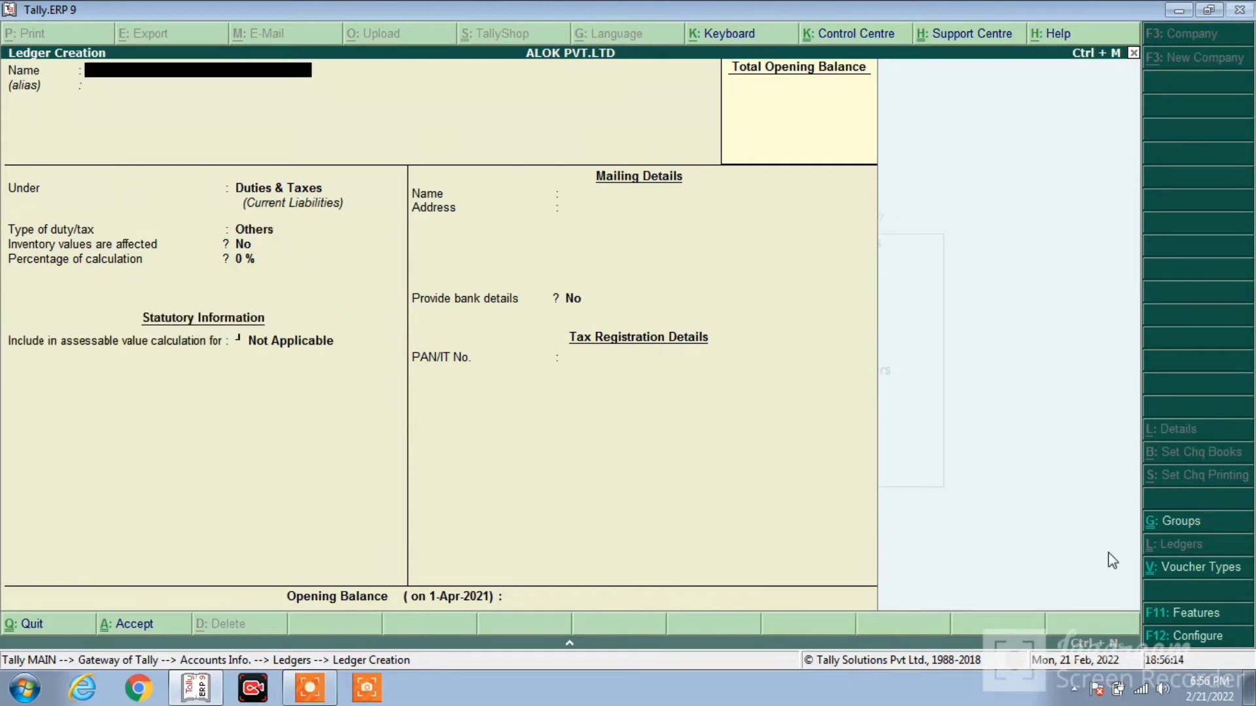
# Name the next ledger "C-Gst" under Duties & Taxes and set its type of duty/tax to GST.
pyautogui.write('C-Gst')
pyautogui.press('Return')
pyautogui.press('Return')
pyautogui.press('Return')
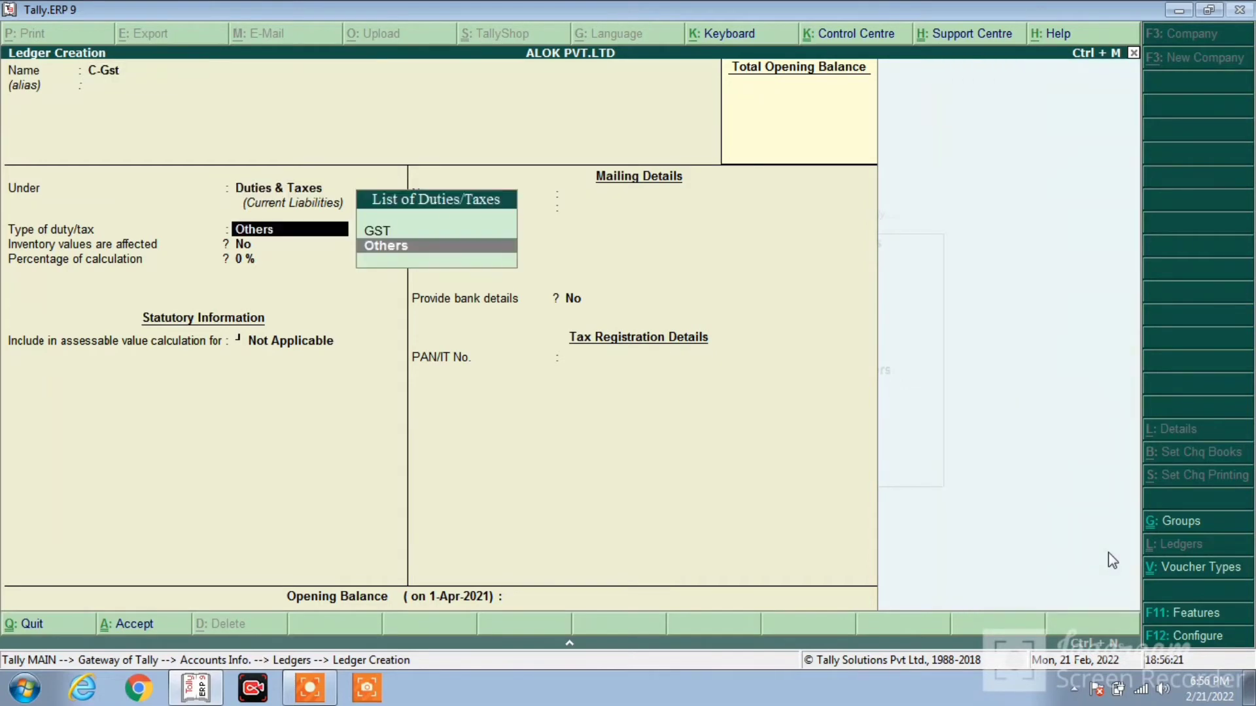
pyautogui.press('Up')
pyautogui.press('Return')
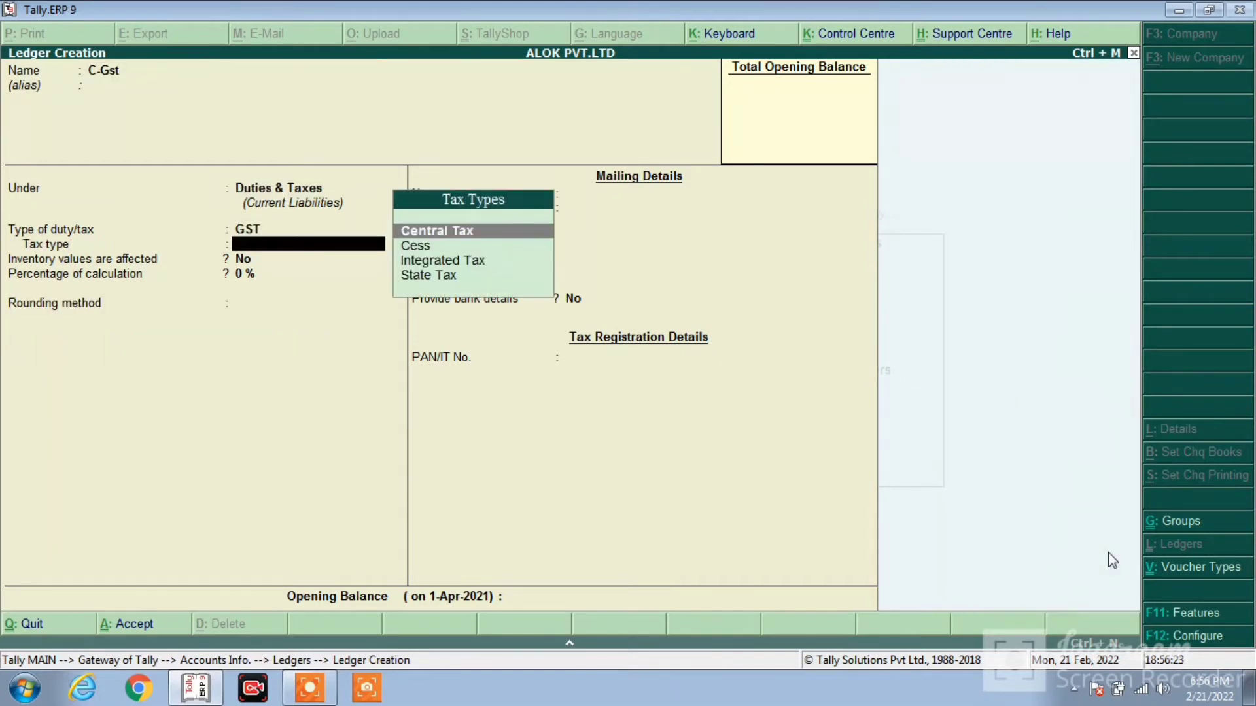
# Set the C-Gst ledger's tax type to Central Tax and save it with the remaining defaults.
pyautogui.press('Down')
pyautogui.press('Down')
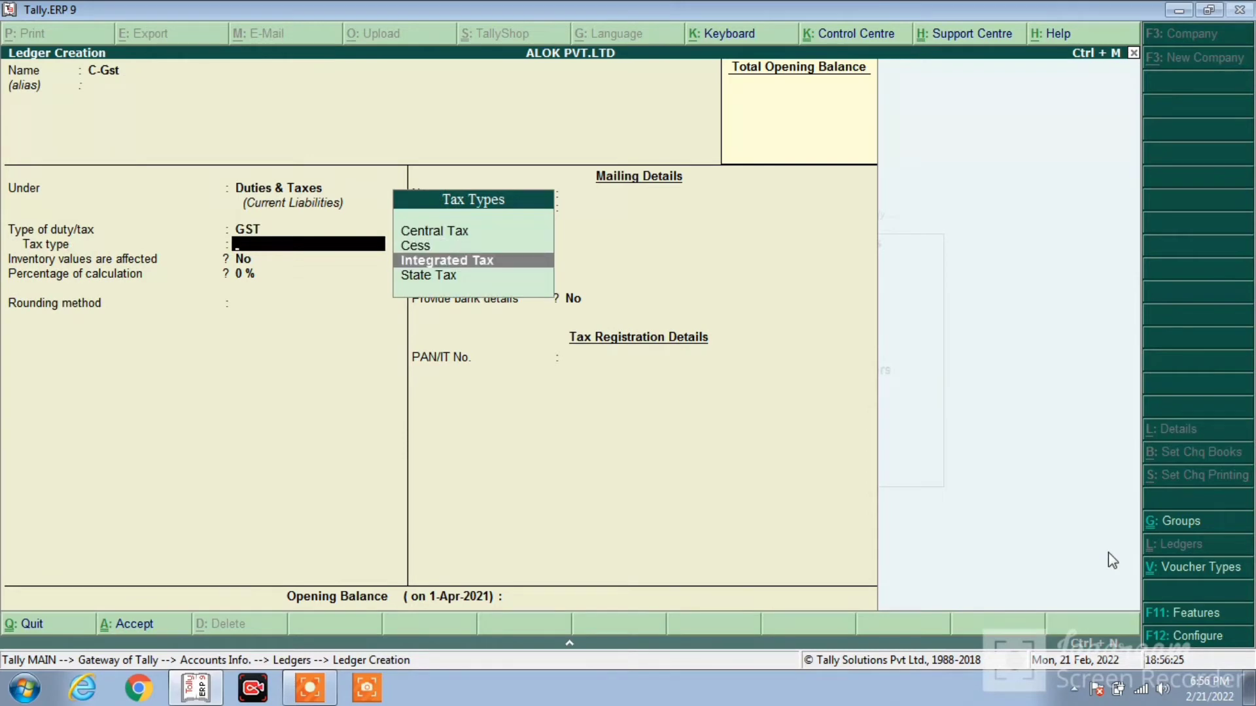
pyautogui.press('Up')
pyautogui.press('Up')
pyautogui.press('Return')
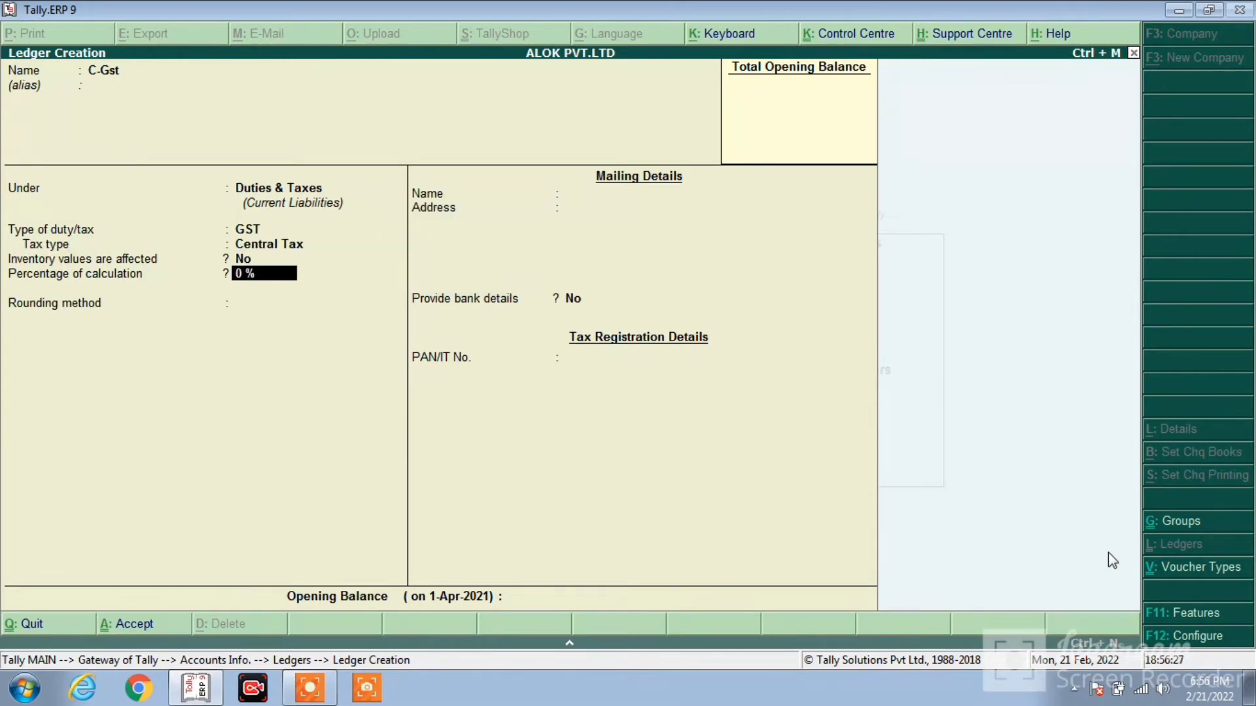
pyautogui.press('Return')
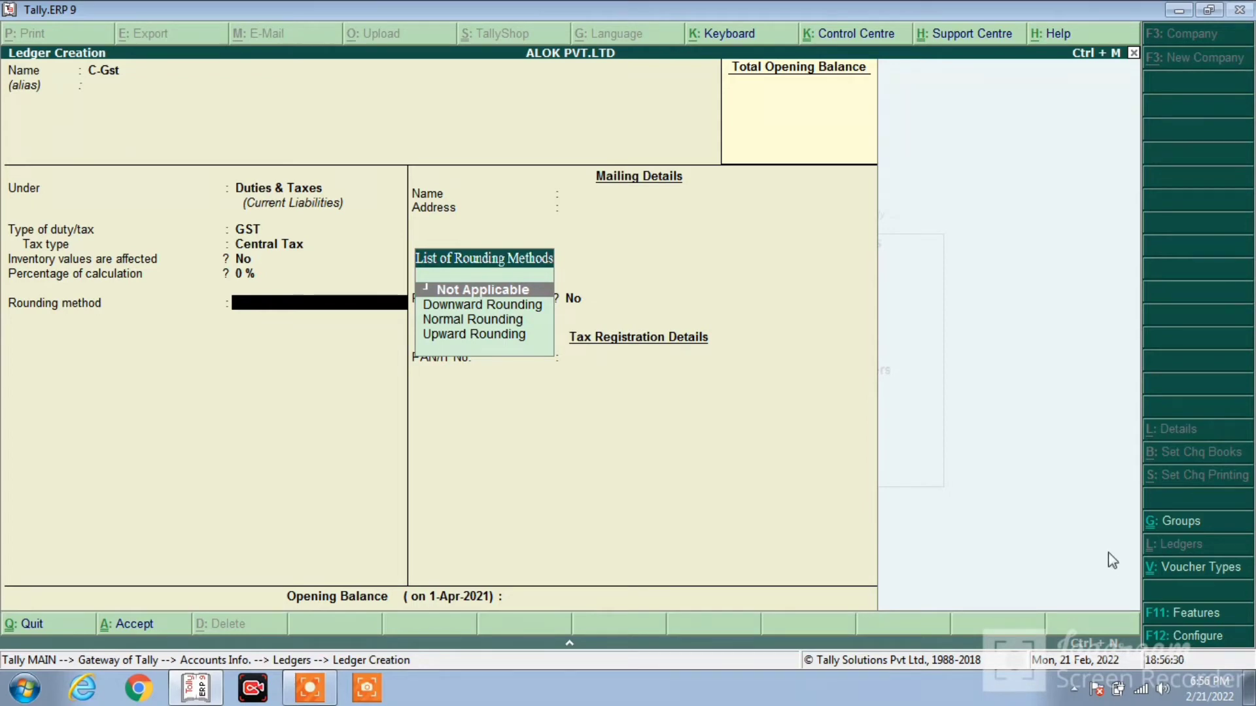
pyautogui.hotkey('ctrl', 'a')
# Name another ledger "S-Gst" under Duties & Taxes and set its type of duty/tax to GST.
pyautogui.write('S')
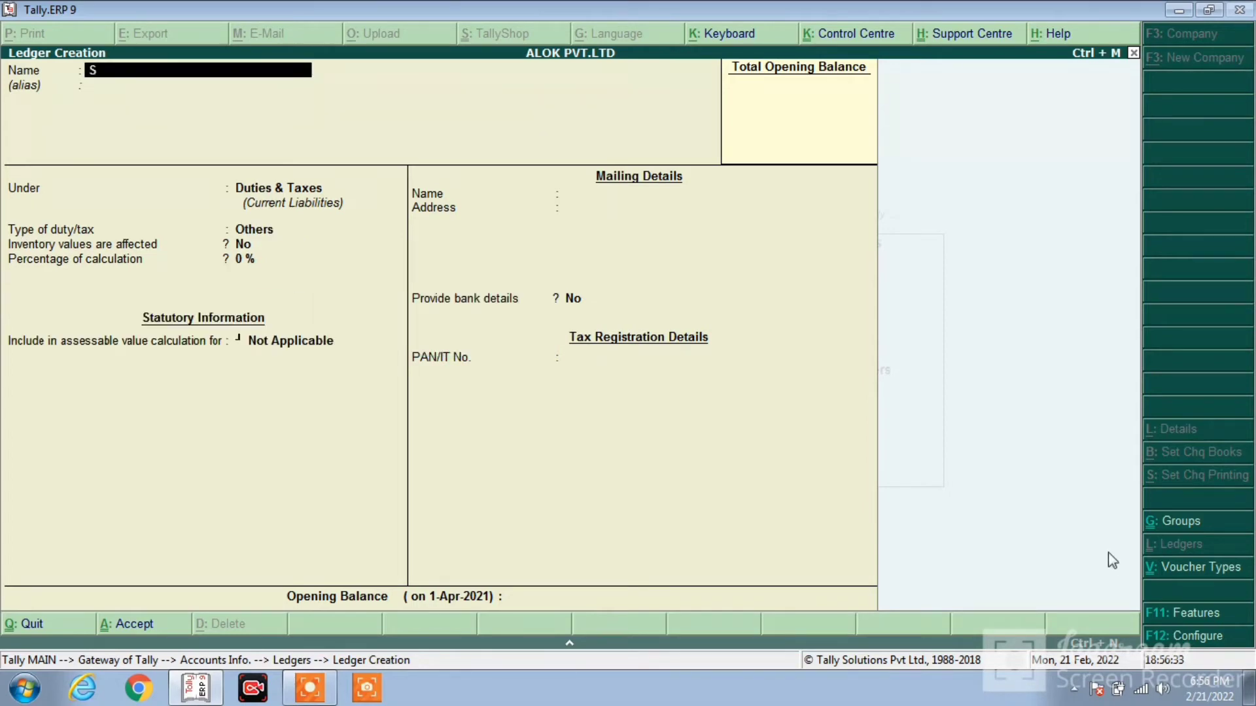
pyautogui.write('-Gst')
pyautogui.press('Return')
pyautogui.press('Return')
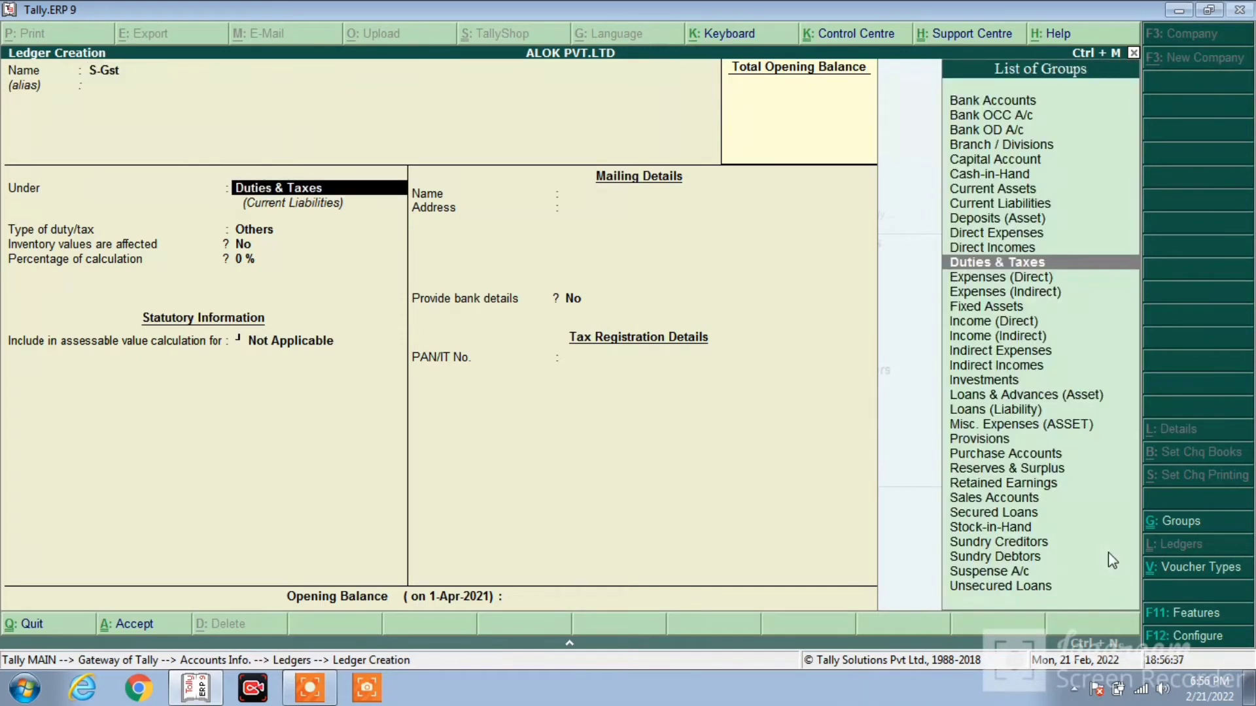
pyautogui.press('Return')
pyautogui.press('Up')
pyautogui.press('Return')
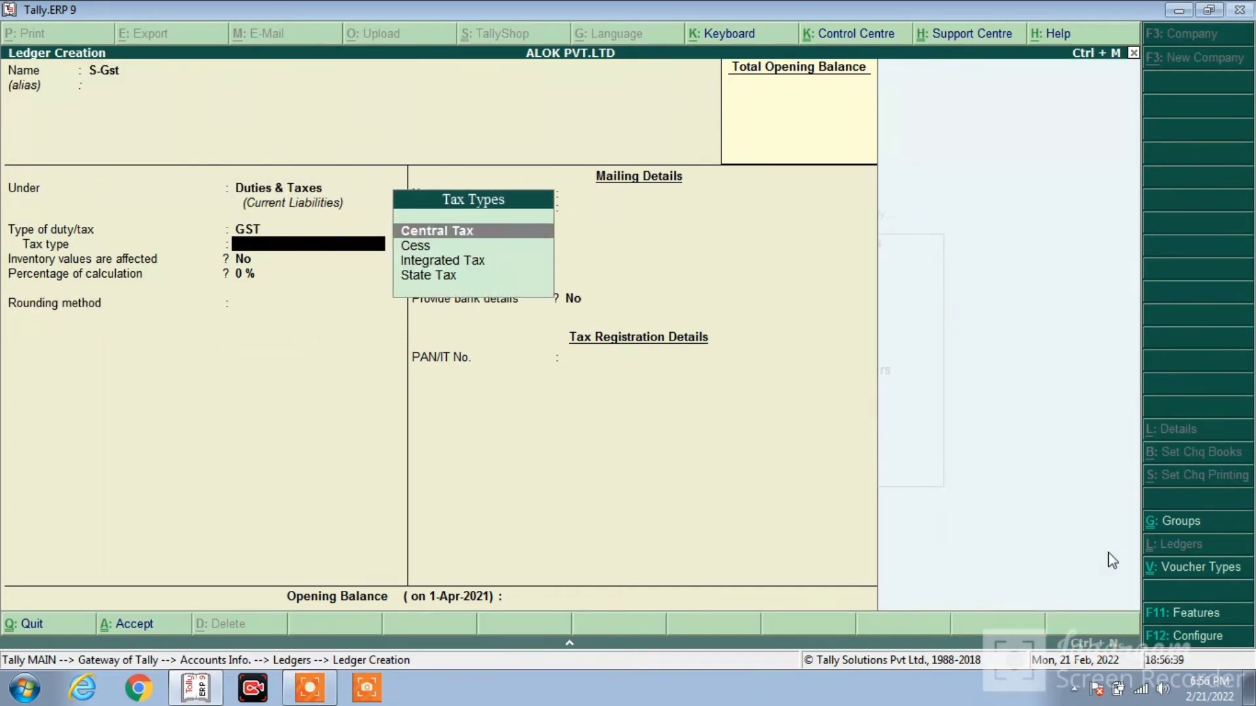
# Set the S-Gst ledger's tax type to State Tax and save it with the remaining defaults.
pyautogui.press('Down')
pyautogui.press('Down')
pyautogui.press('Down')
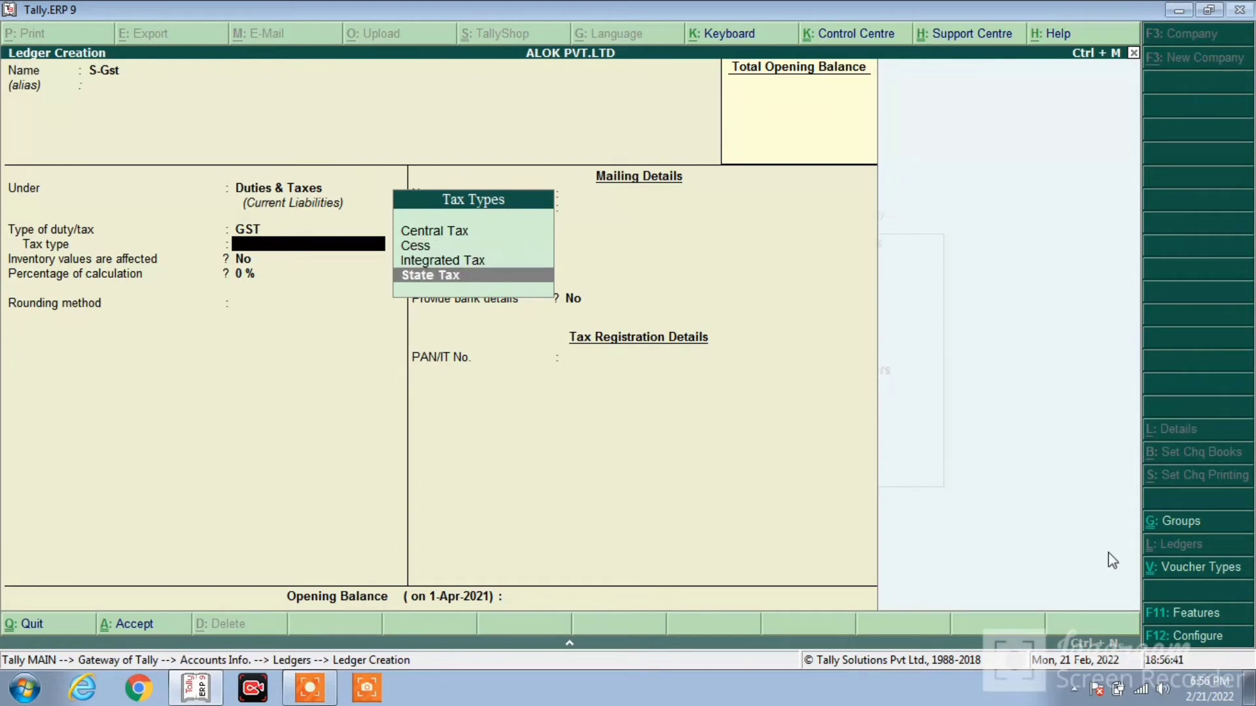
pyautogui.press('Return')
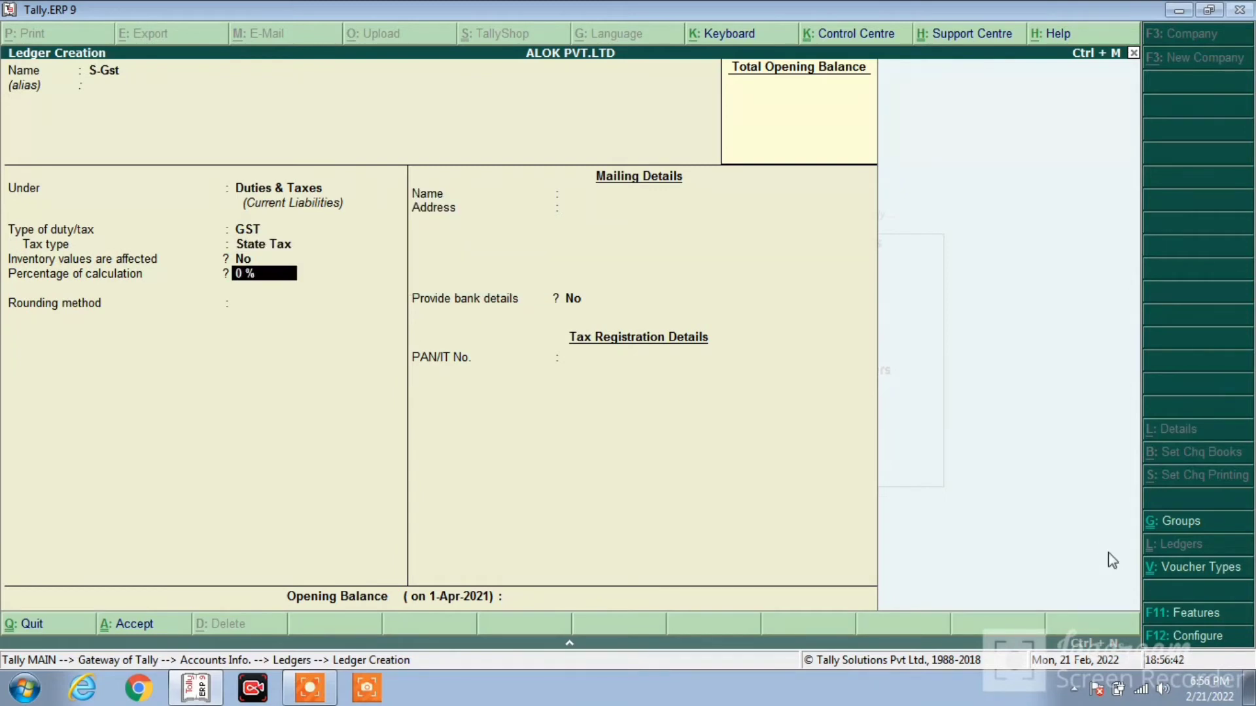
pyautogui.hotkey('ctrl', 'a')
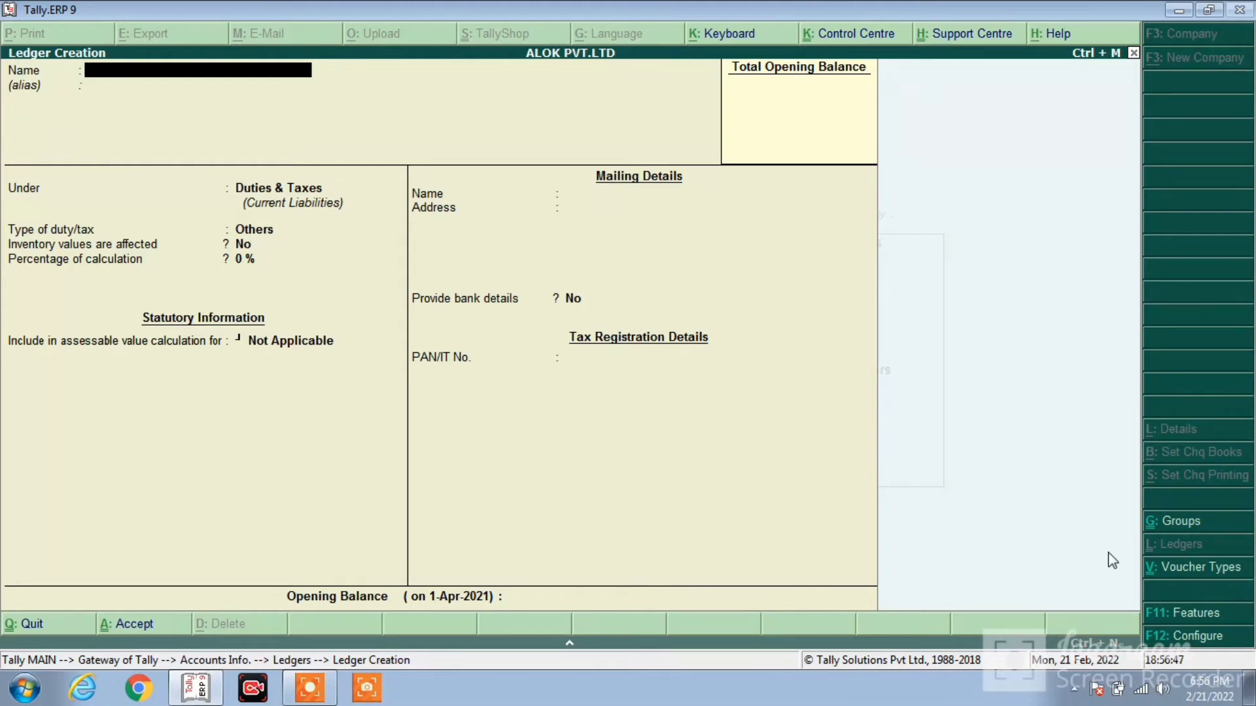
# Leave ledger creation, return to the Gateway of Tally without quitting, and select Inventory Info.
pyautogui.press('Escape')
pyautogui.press('y')
pyautogui.press('Escape')
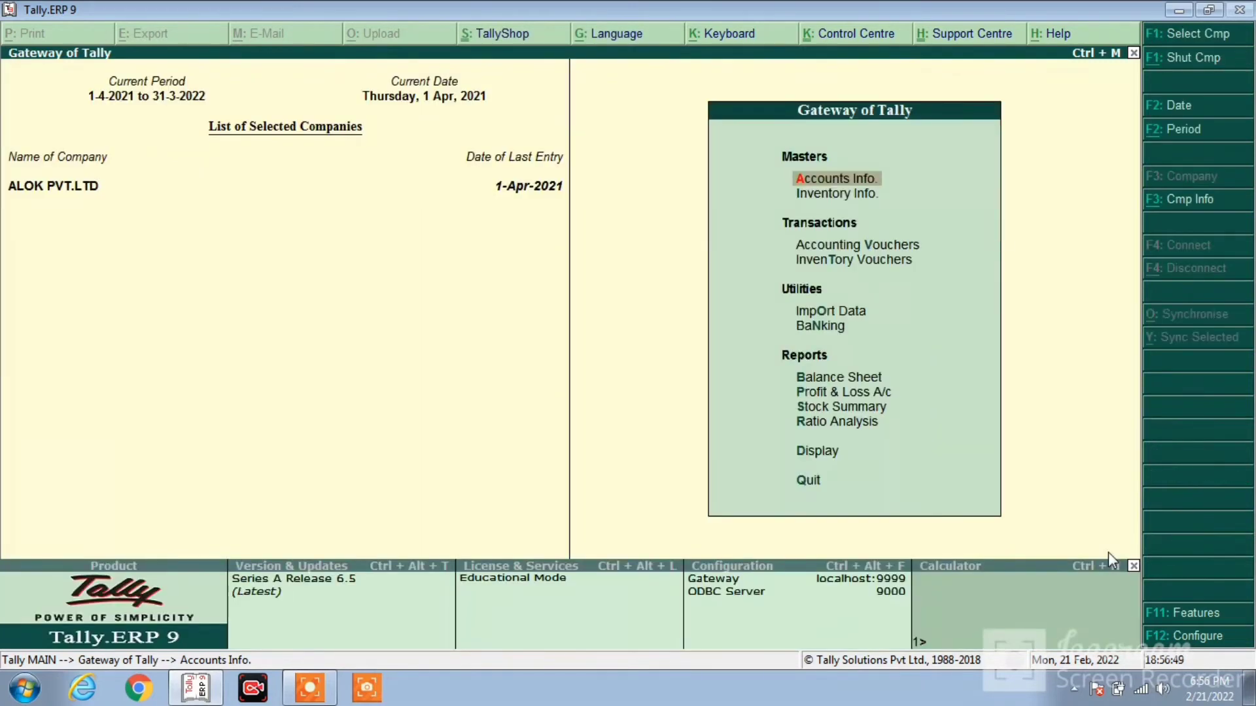
pyautogui.press('Escape')
pyautogui.press('n')
pyautogui.press('Down')
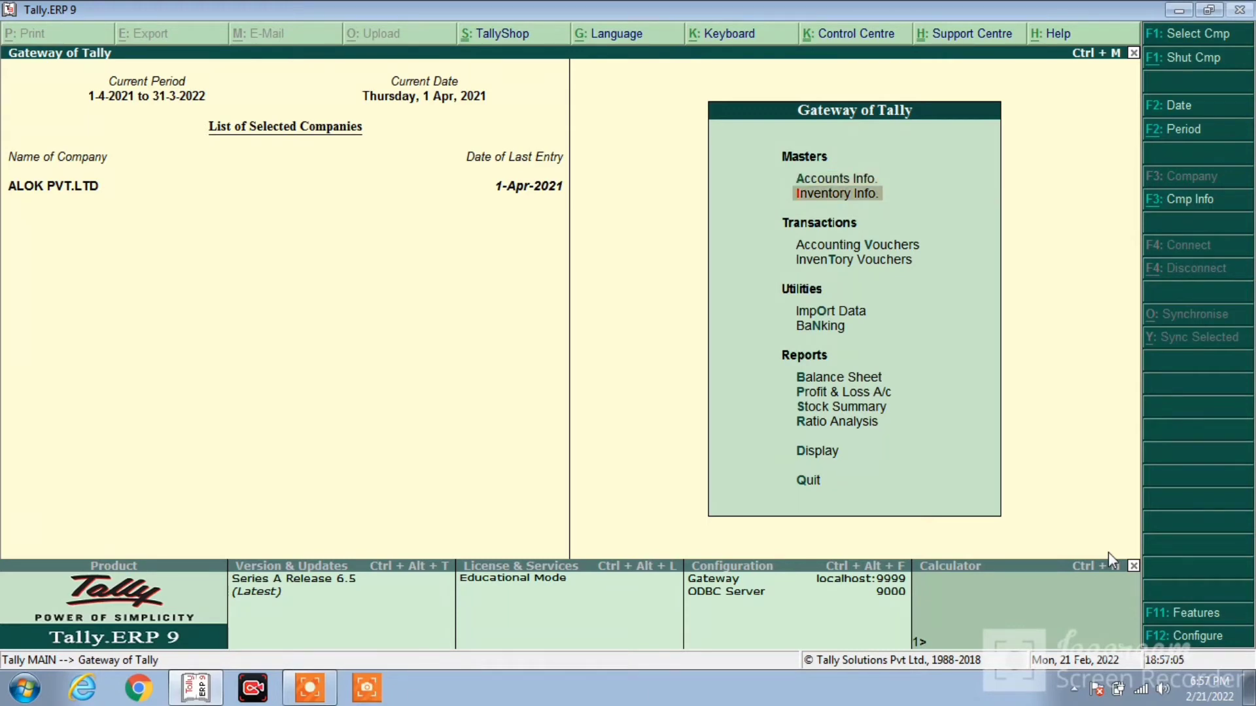
pyautogui.press('Return')
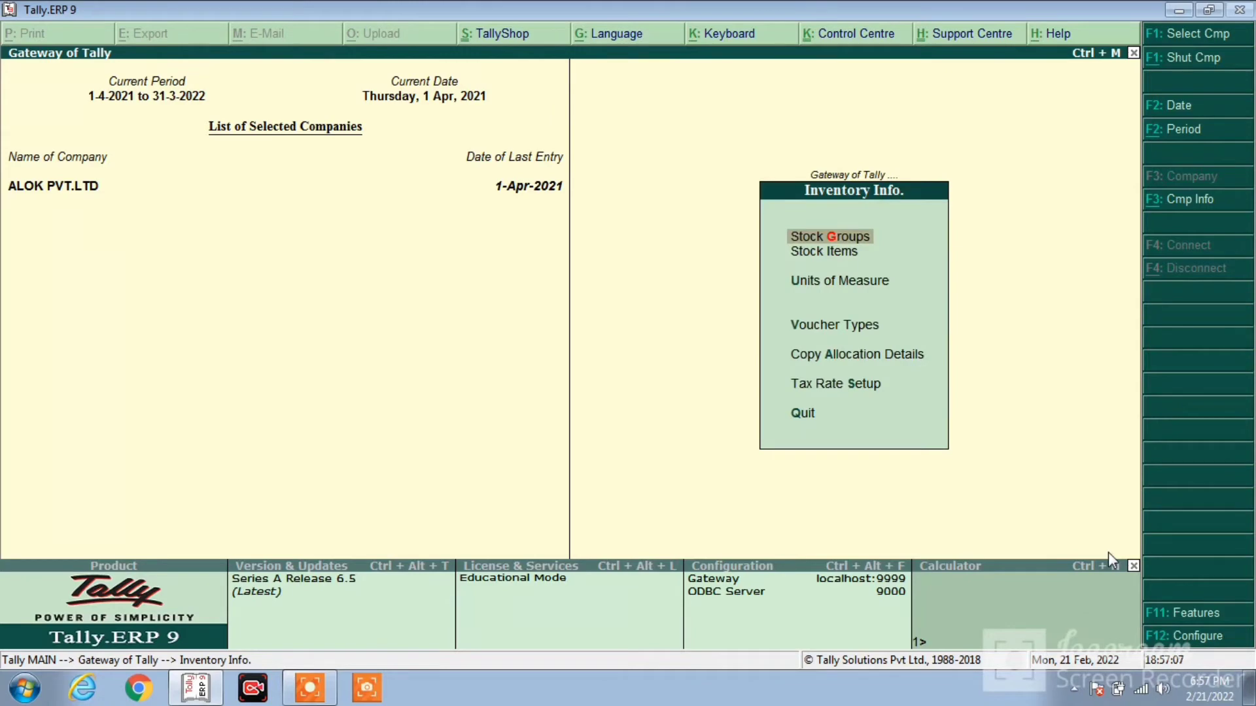
pyautogui.press('Down')
pyautogui.press('Down')
pyautogui.press('Up')
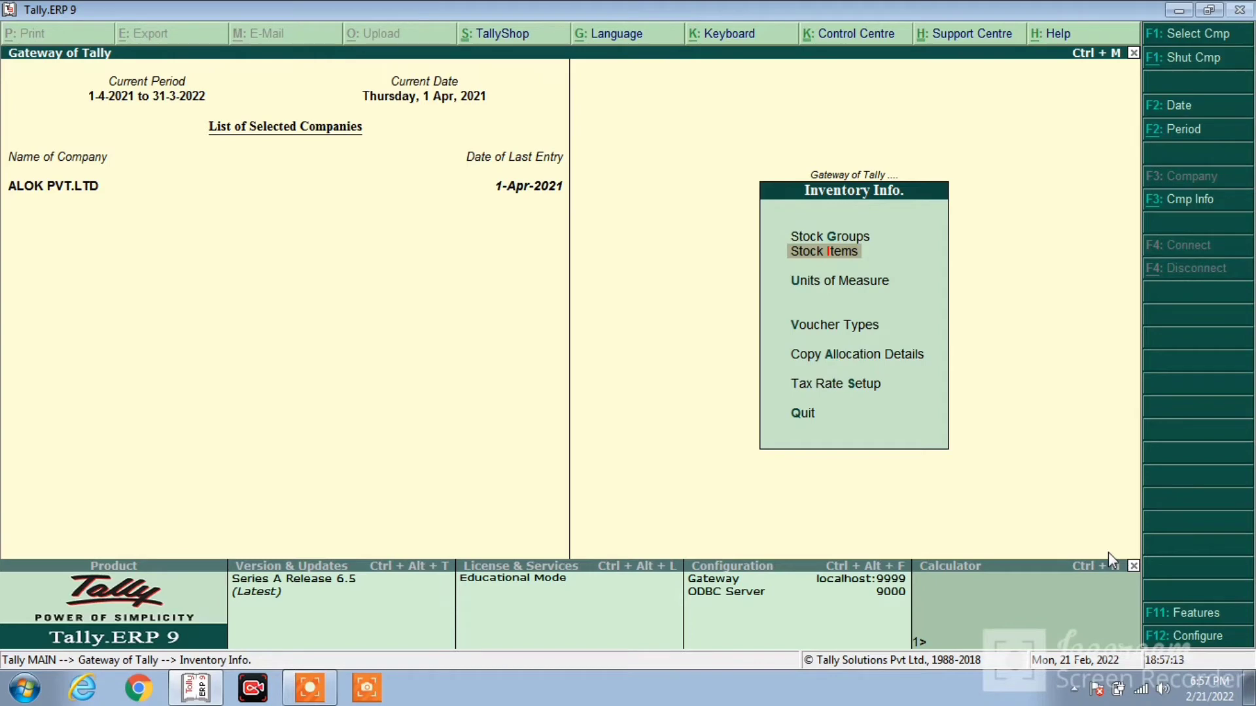
pyautogui.press('Return')
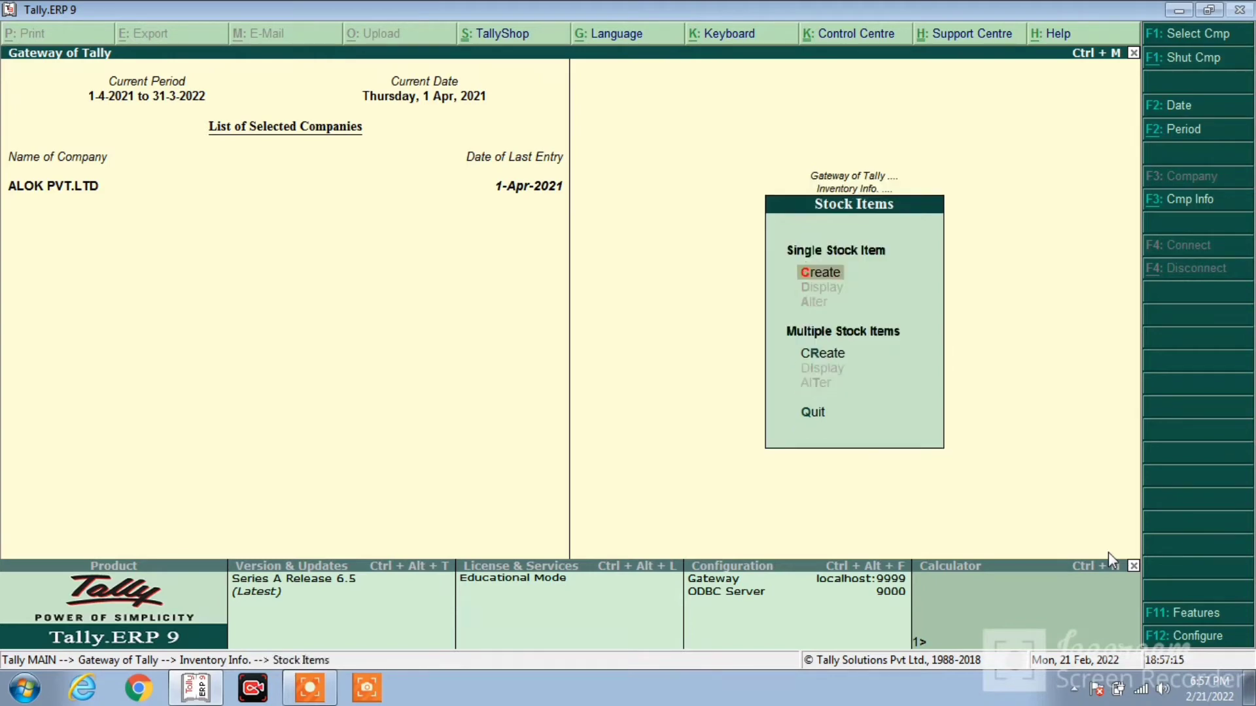
pyautogui.press('Return')
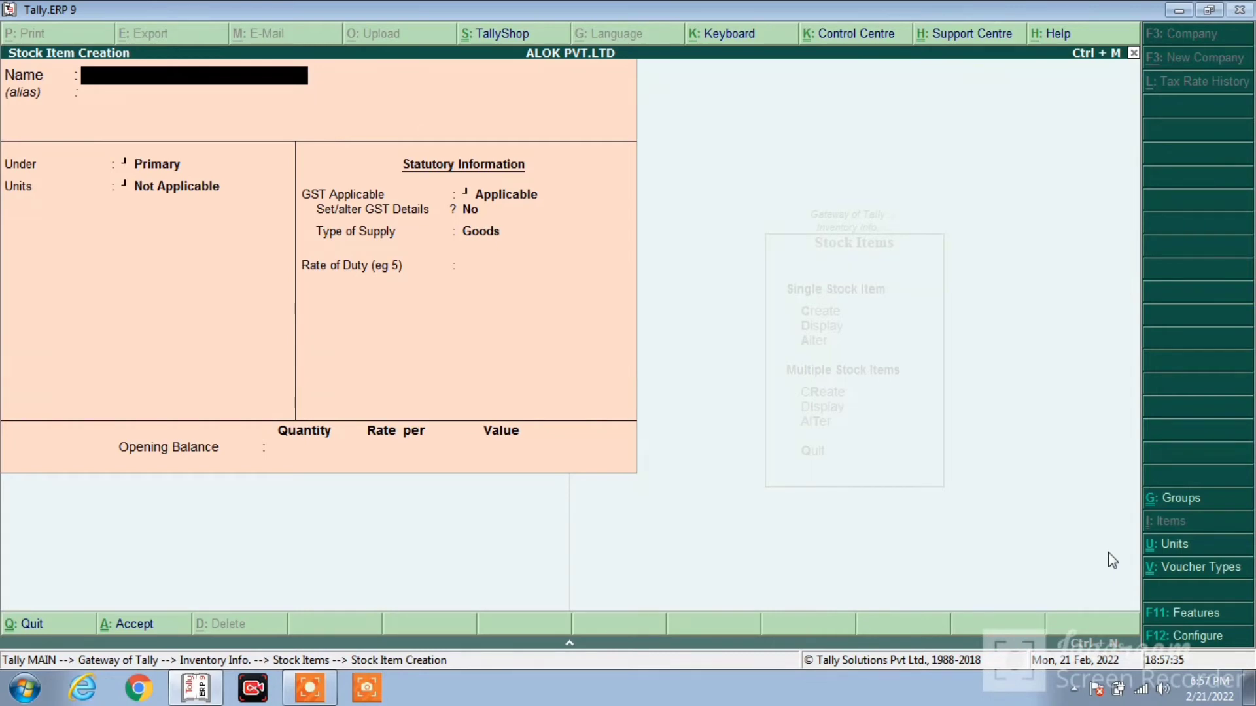
pyautogui.write('Galaxy J7')
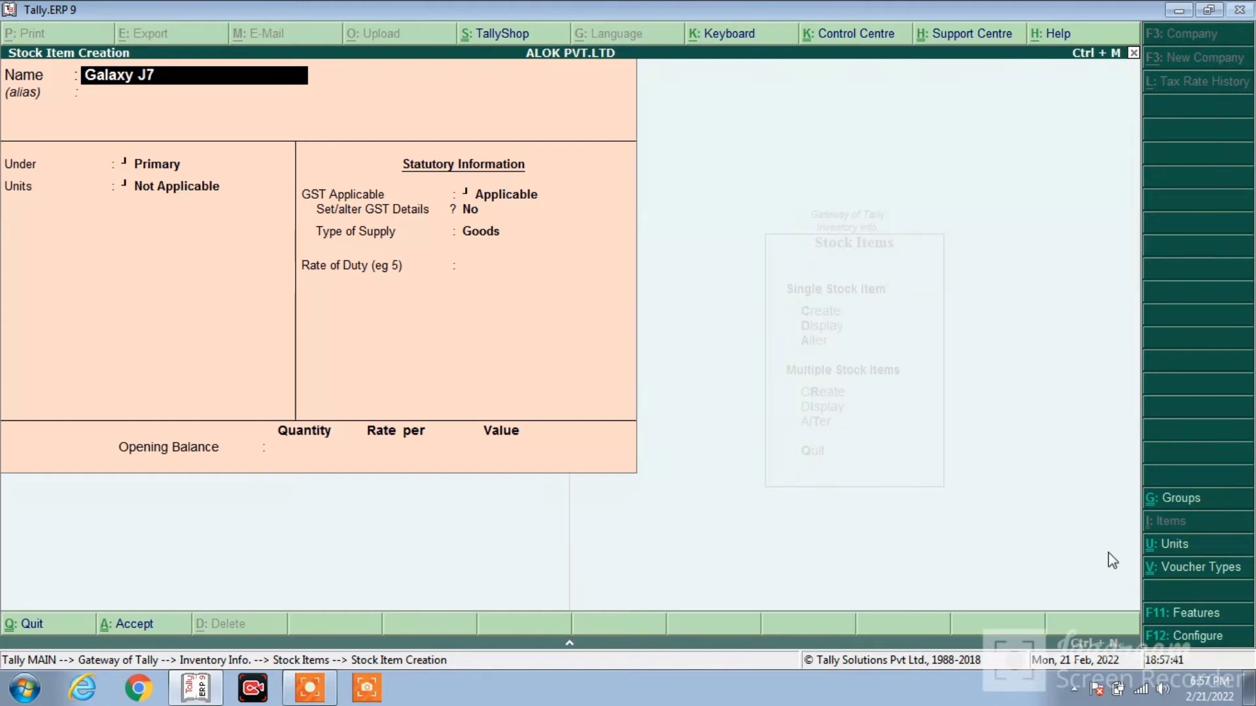
pyautogui.press('Return')
pyautogui.press('Return')
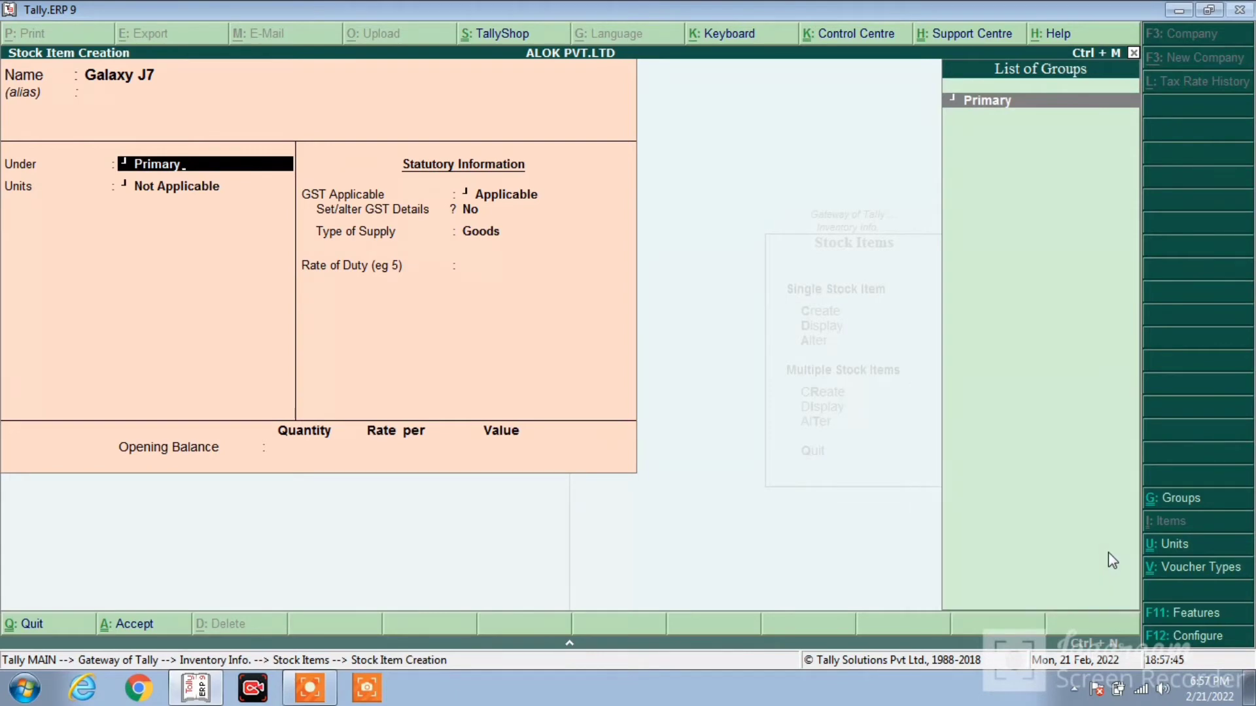
pyautogui.press('c')
pyautogui.press('c')
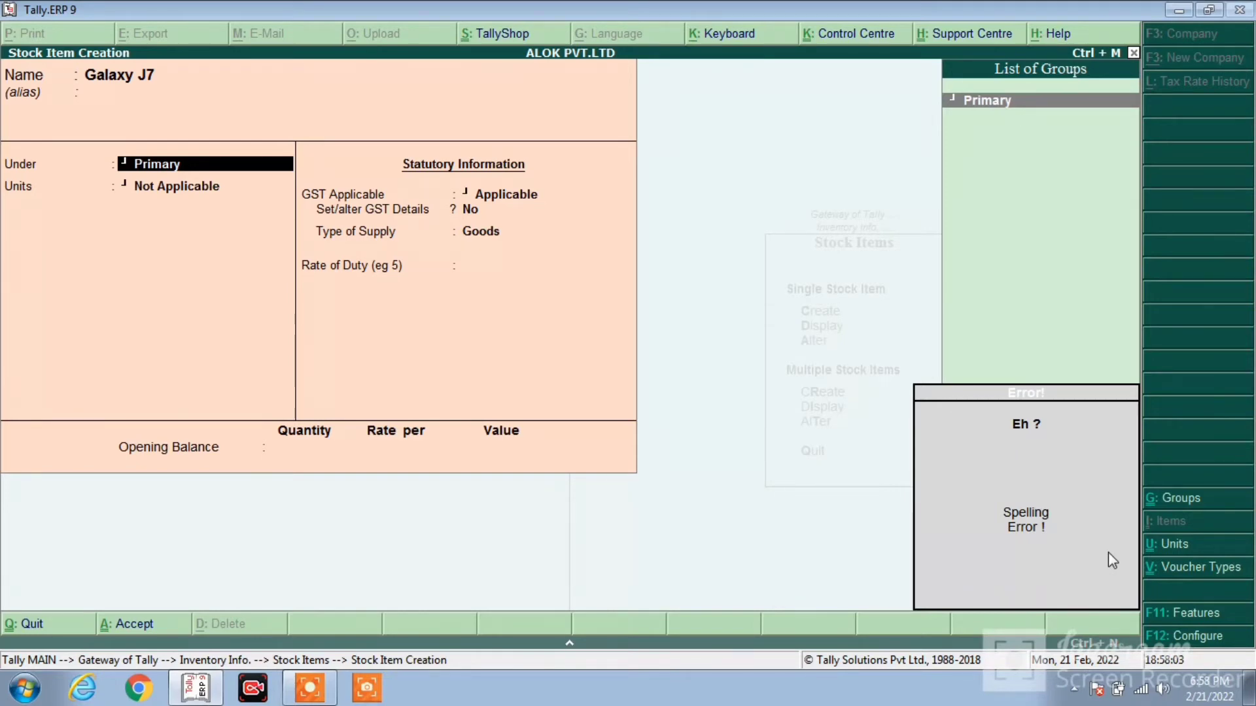
pyautogui.press('Return')
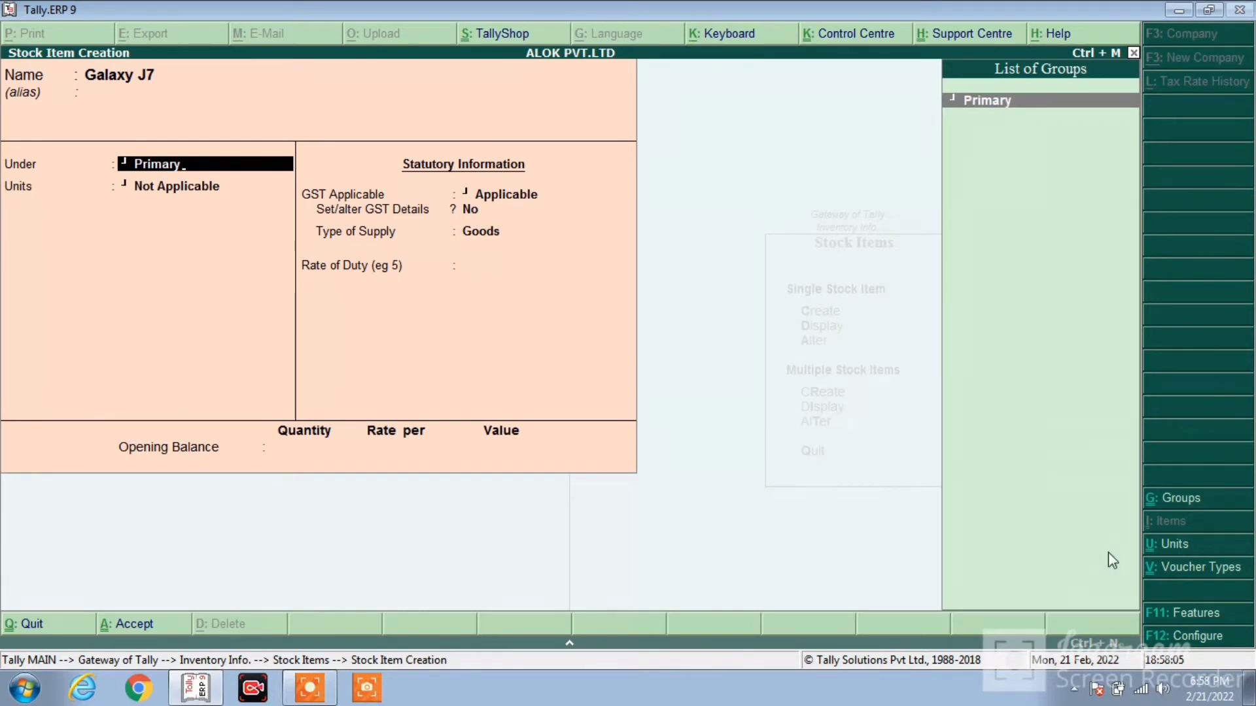
pyautogui.press('Return')
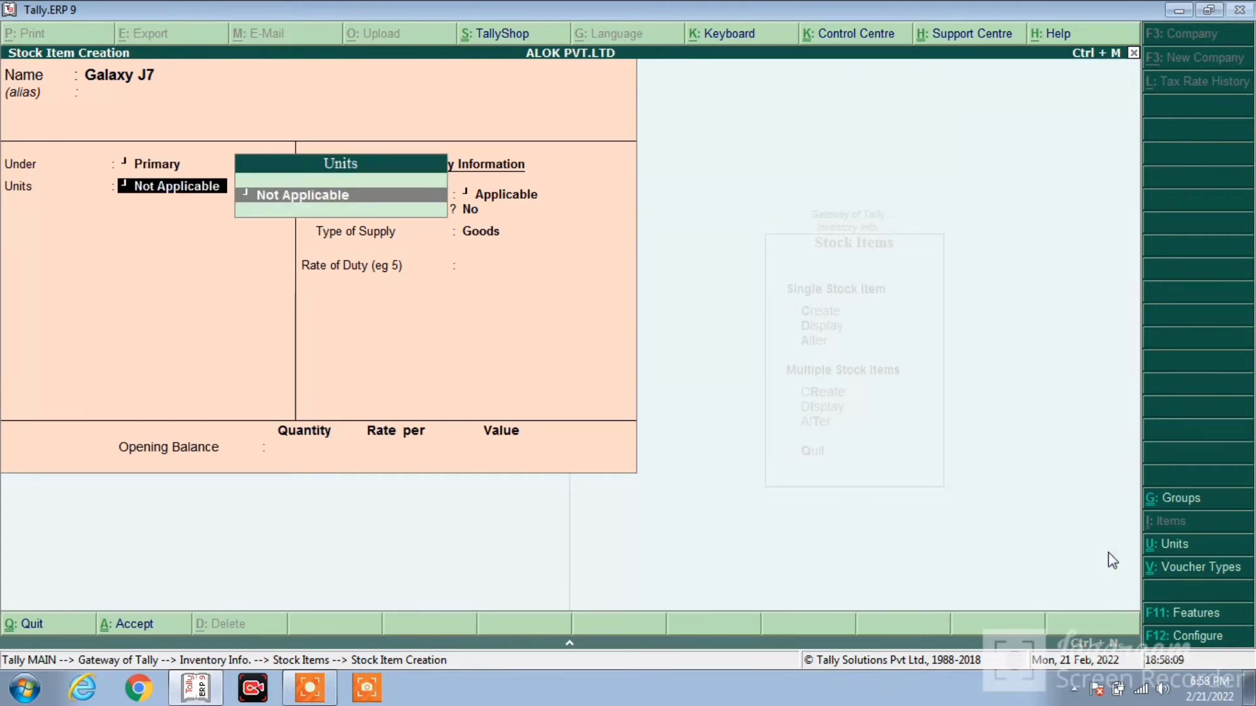
pyautogui.write('pp')
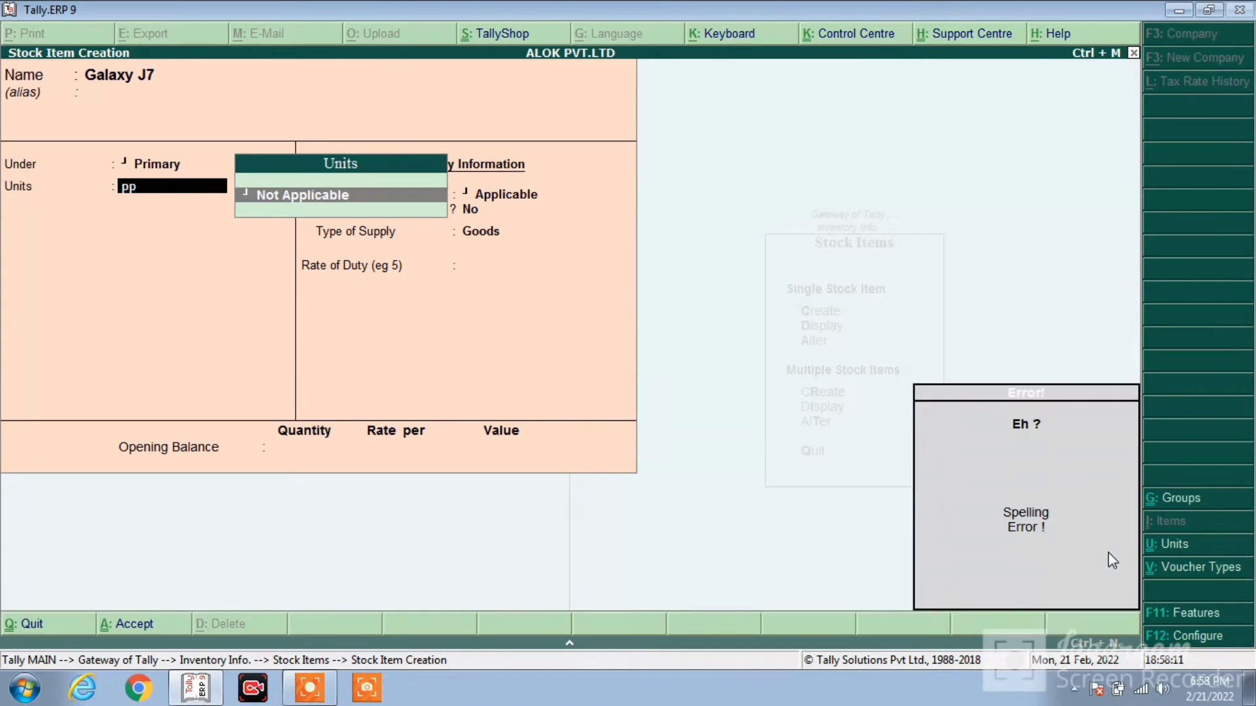
pyautogui.press('BackSpace')
pyautogui.press('BackSpace')
pyautogui.press('BackSpace')
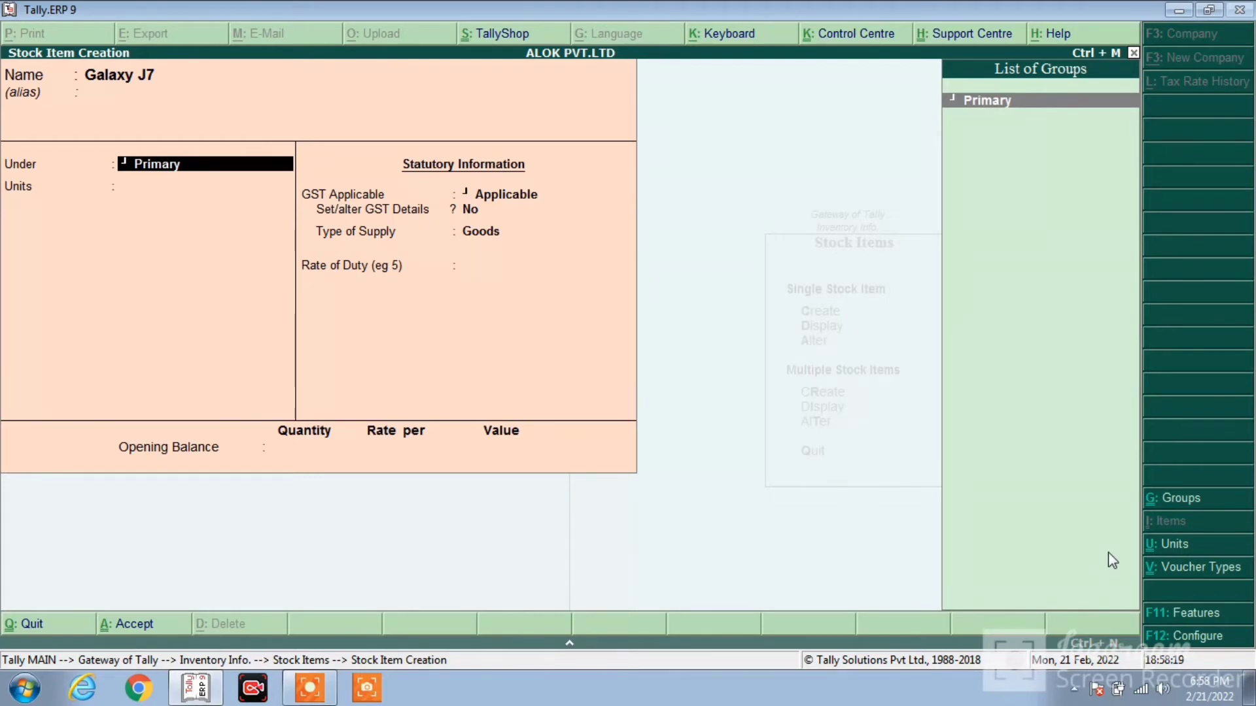
pyautogui.press('BackSpace')
pyautogui.press('Escape')
pyautogui.press('Return')
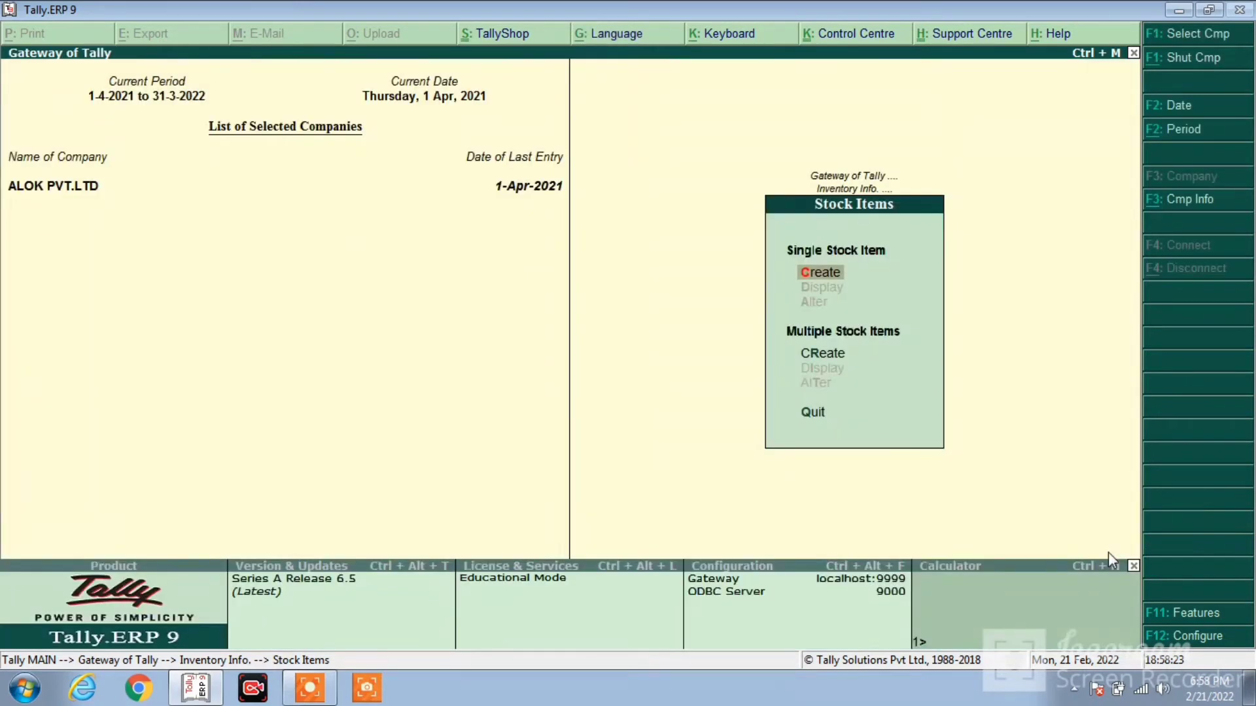
pyautogui.press('Escape')
pyautogui.press('Escape')
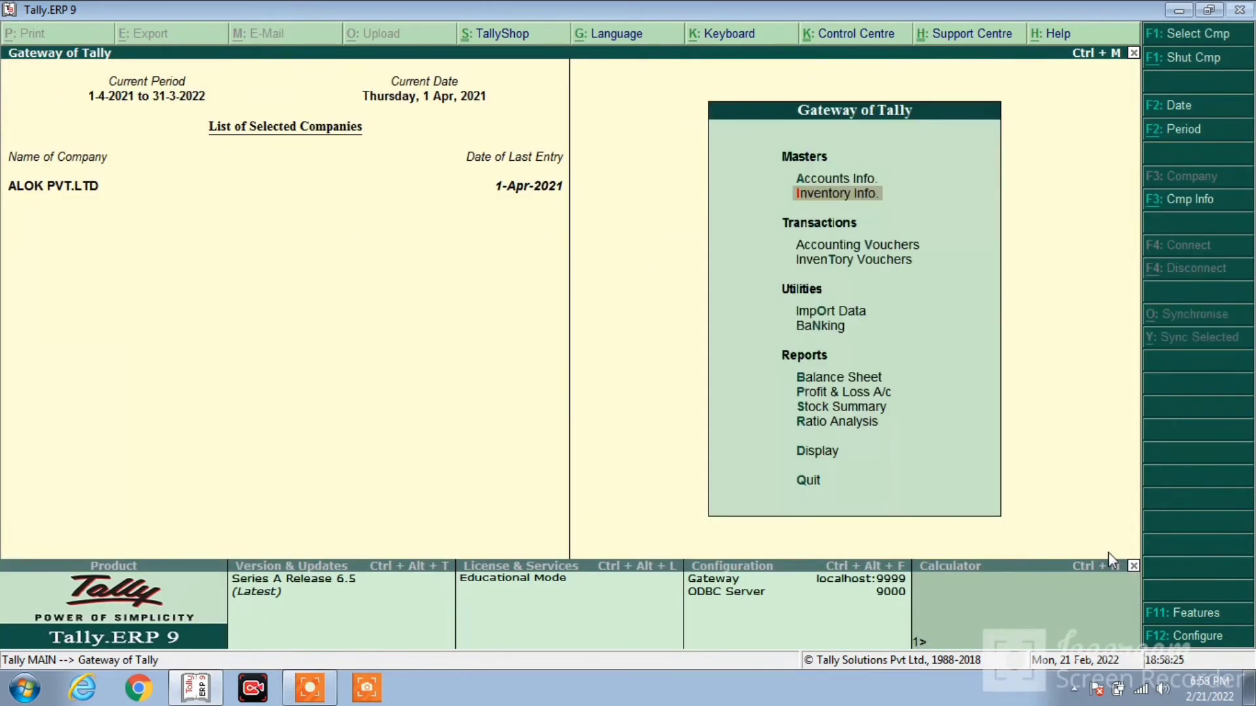
# Start a new simple unit of measure in the inventory masters with the symbol Pc.
pyautogui.press('Return')
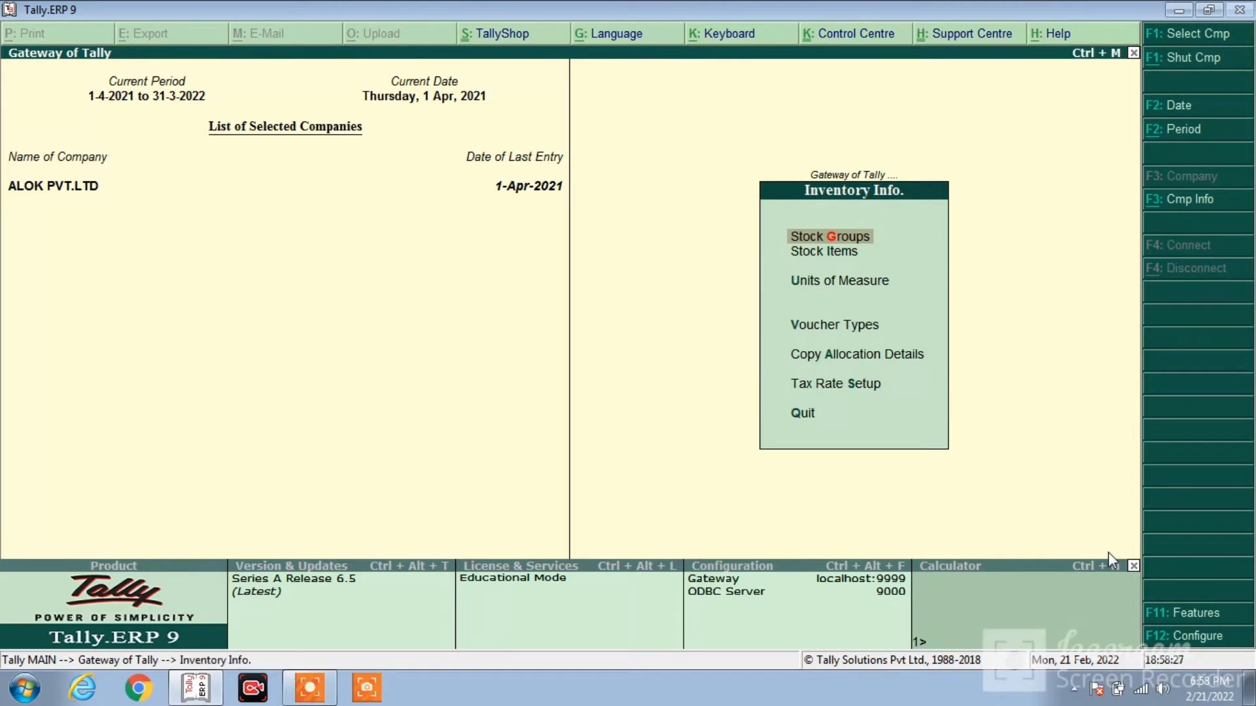
pyautogui.press('Down')
pyautogui.press('Down')
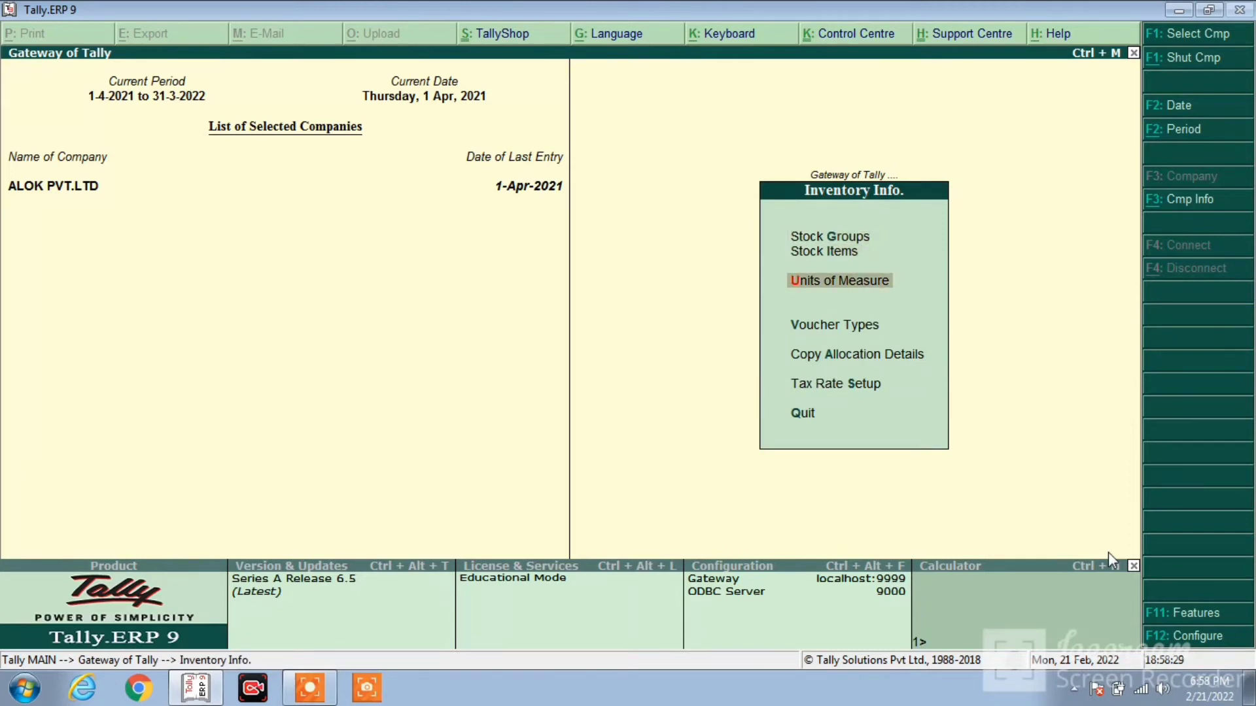
pyautogui.press('Return')
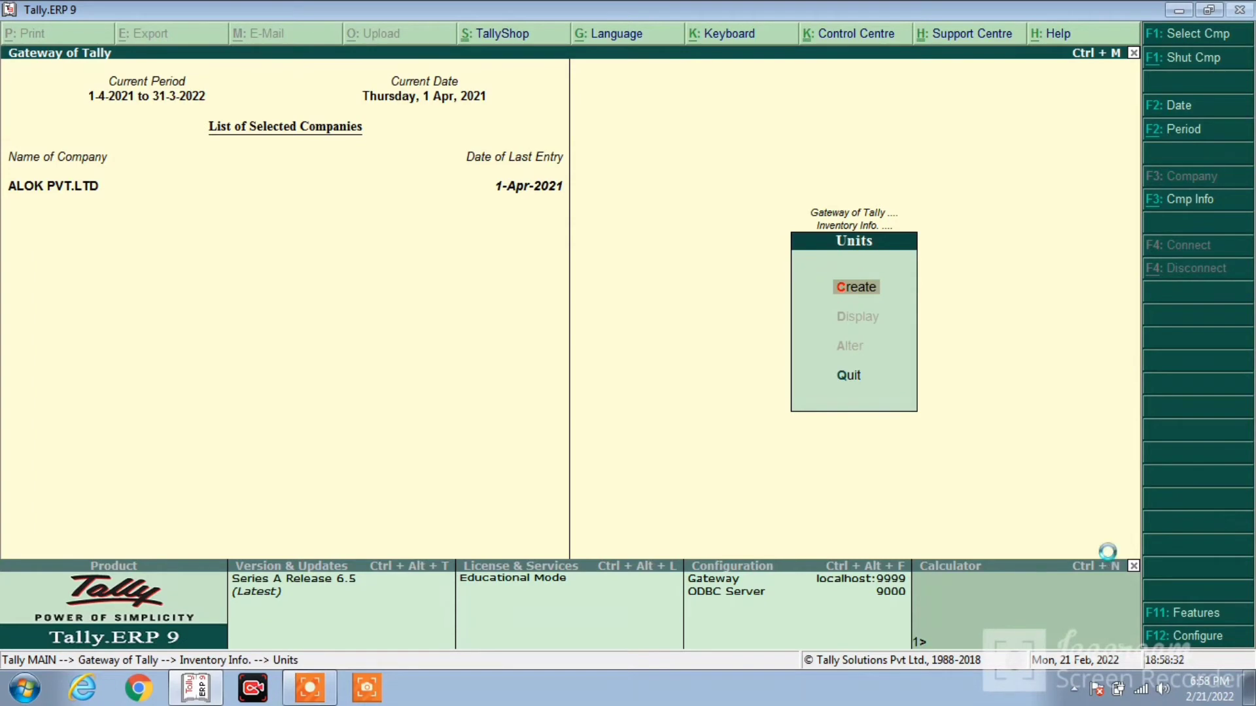
pyautogui.press('Return')
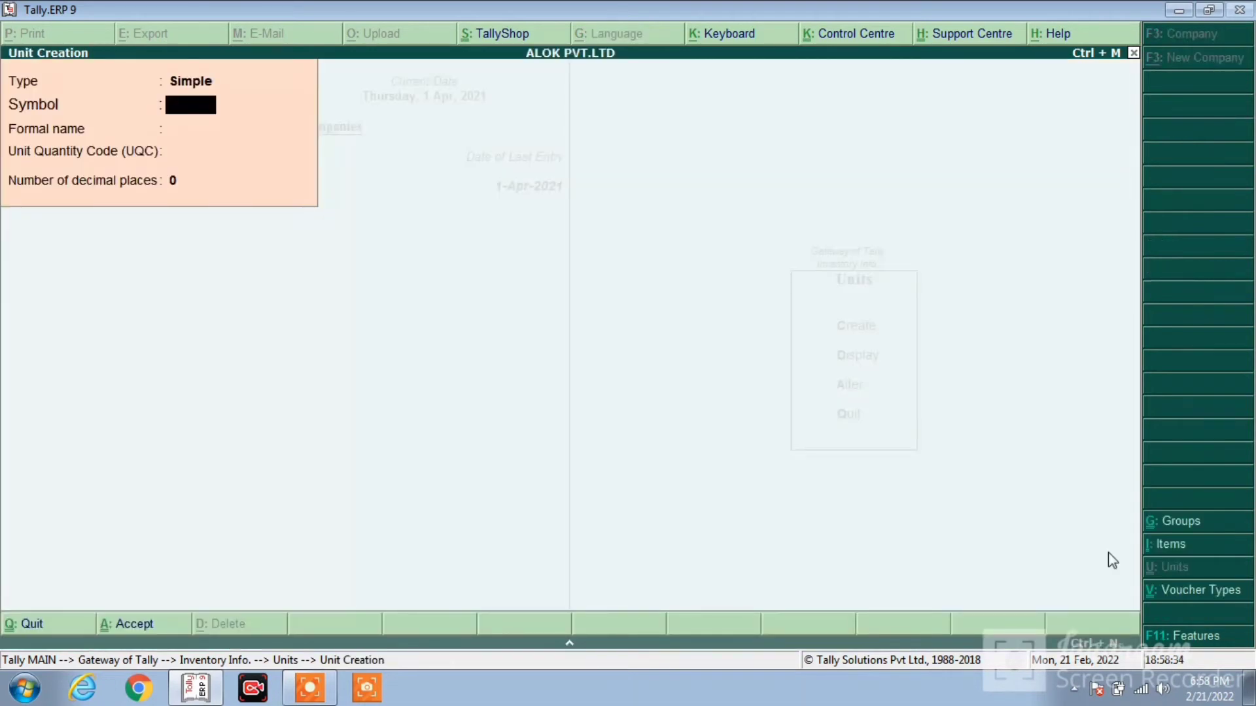
pyautogui.write('Pc')
pyautogui.press('Return')
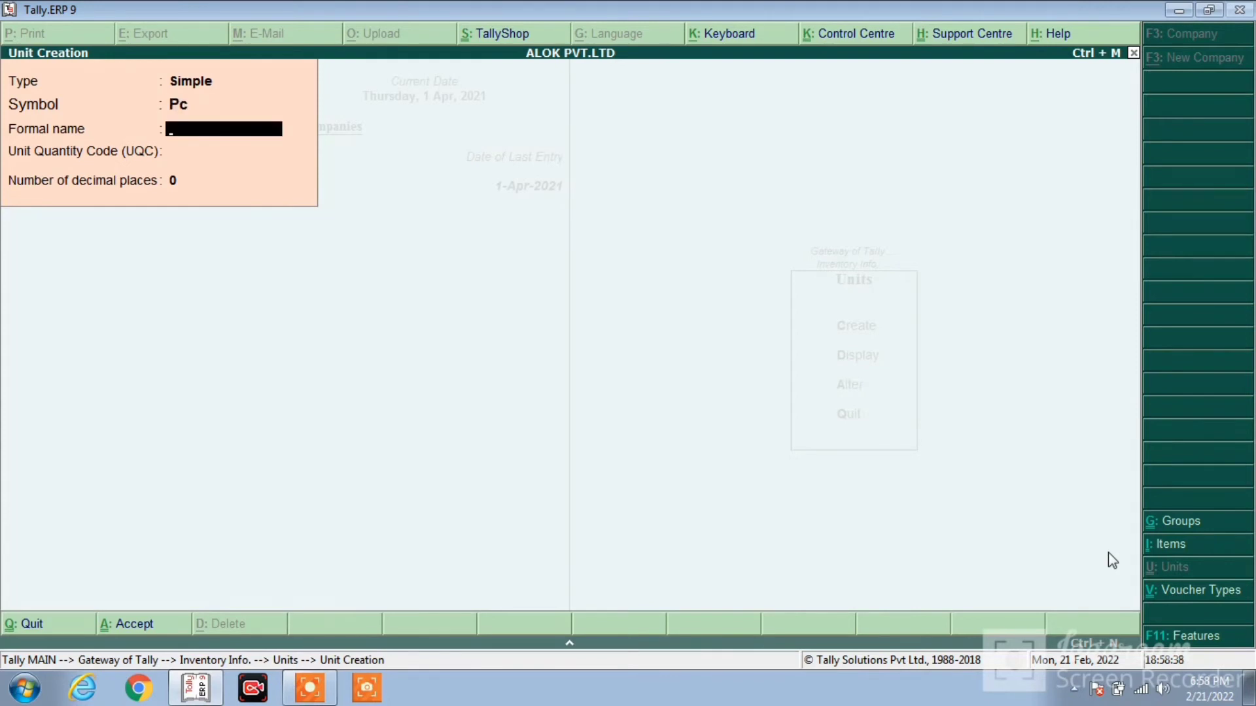
# Give the Pc unit the formal name Piecess, save it with UQC Not Applicable and 0 decimal places, and leave unit creation.
pyautogui.write('Piecess')
pyautogui.press('Return')
pyautogui.press('Return')
pyautogui.press('Return')
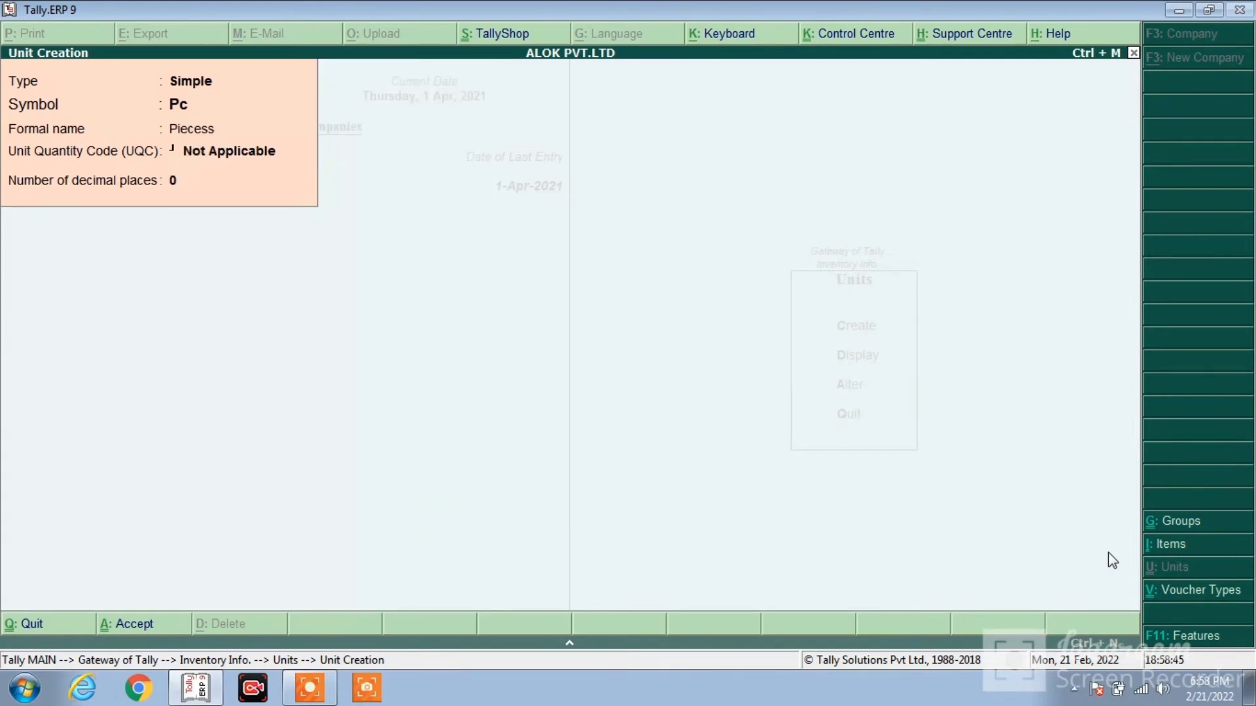
pyautogui.press('Return')
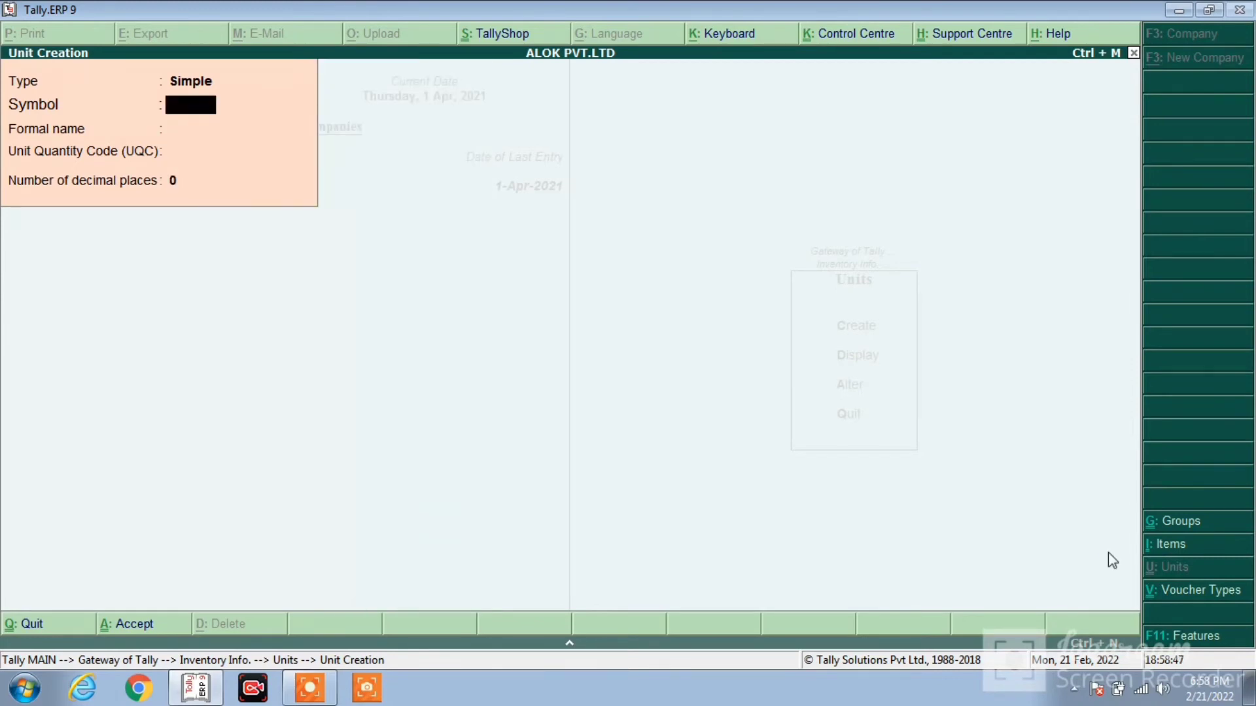
pyautogui.press('Escape')
pyautogui.press('Return')
pyautogui.press('Escape')
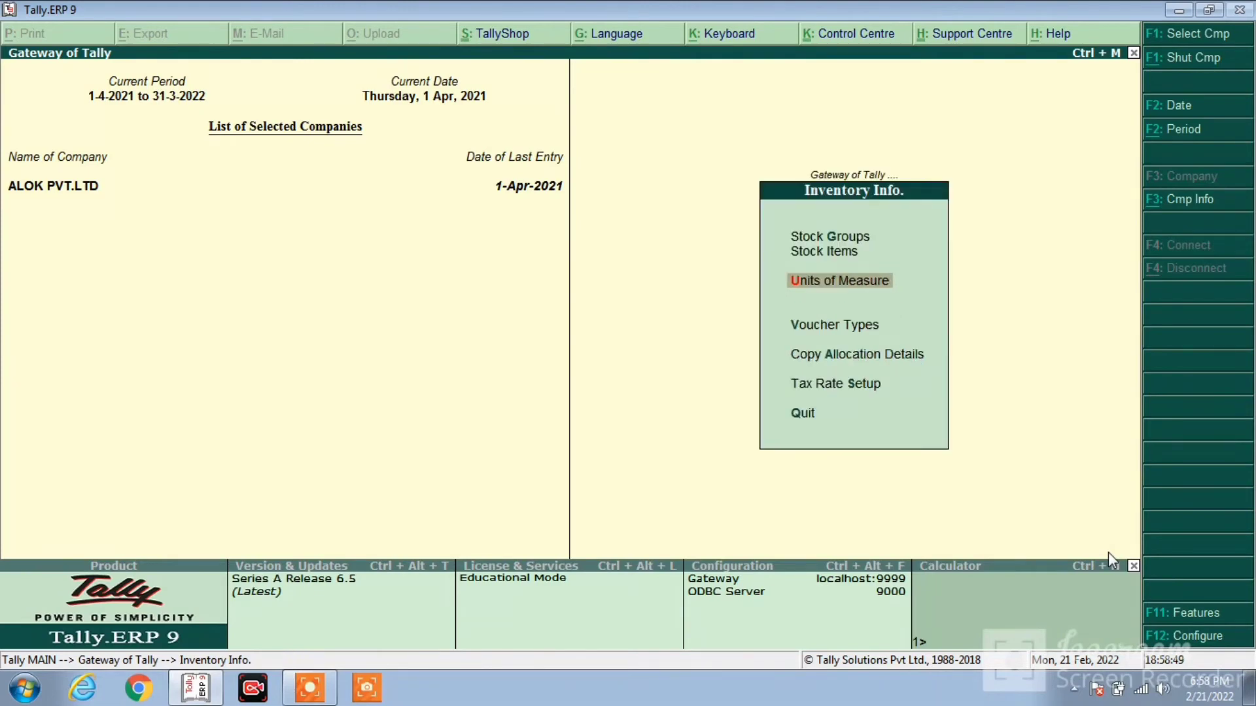
pyautogui.press('Escape')
# Start a new single stock group named Samsung without an alias.
pyautogui.press('Return')
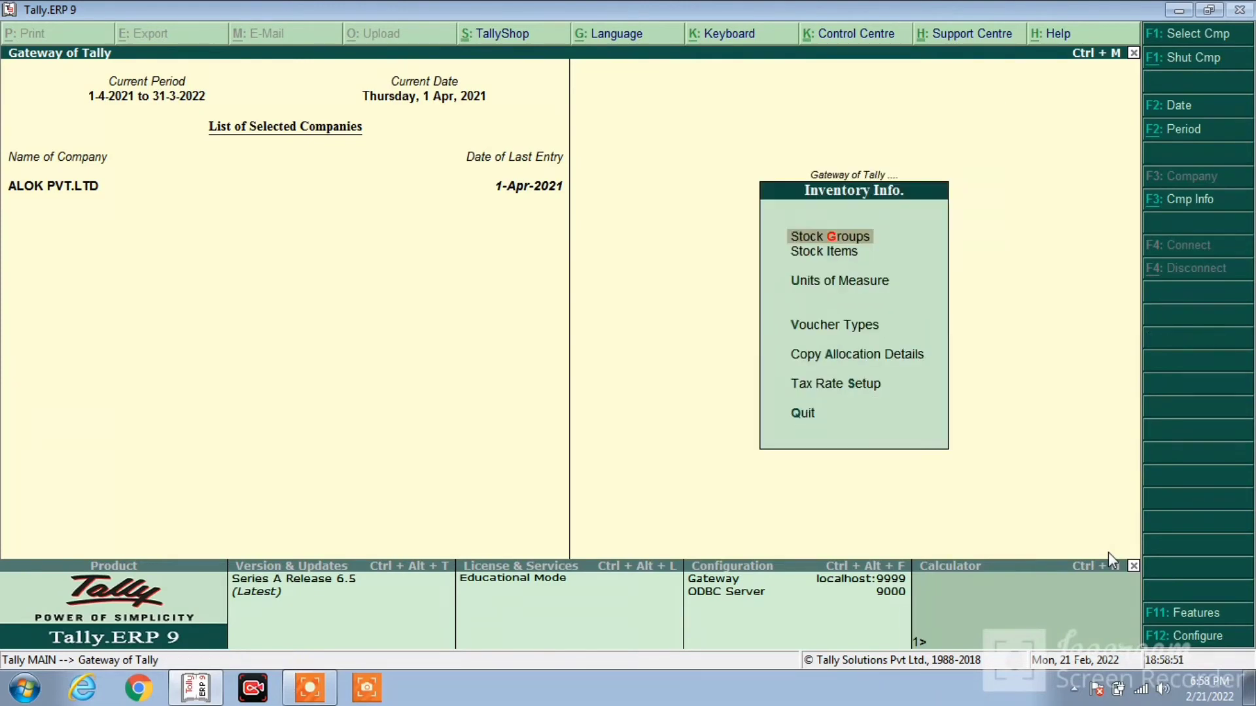
pyautogui.press('Return')
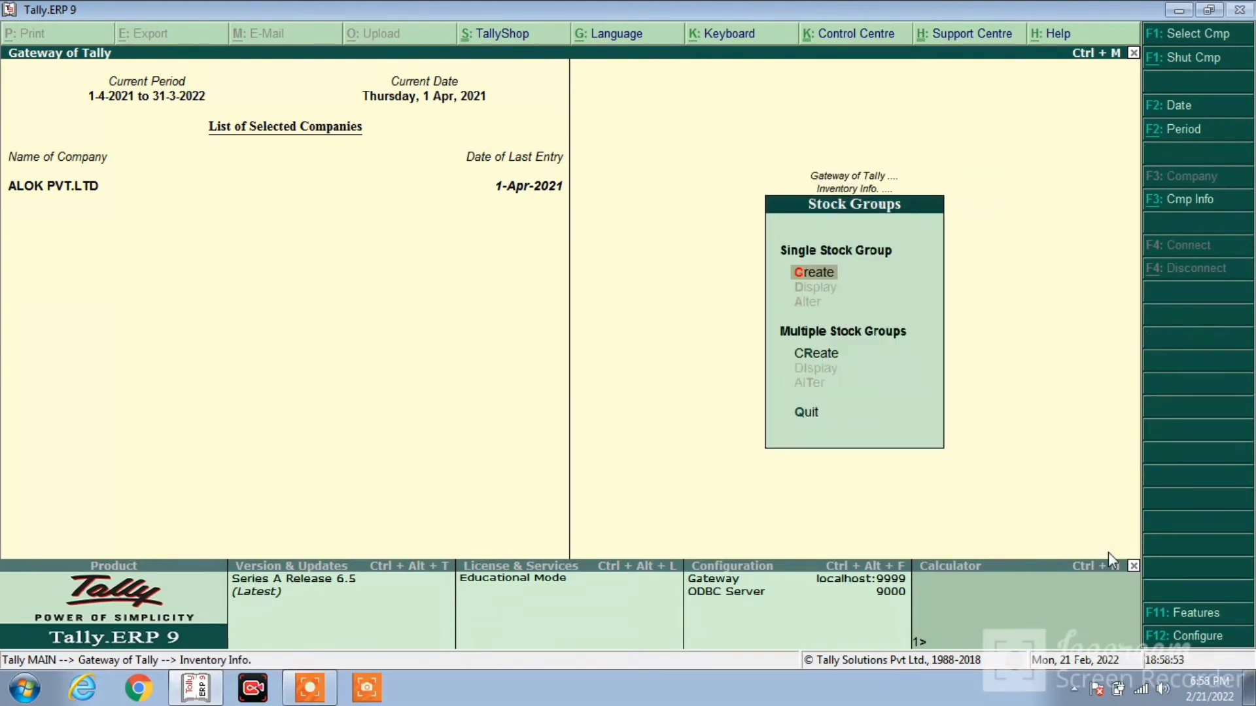
pyautogui.press('Return')
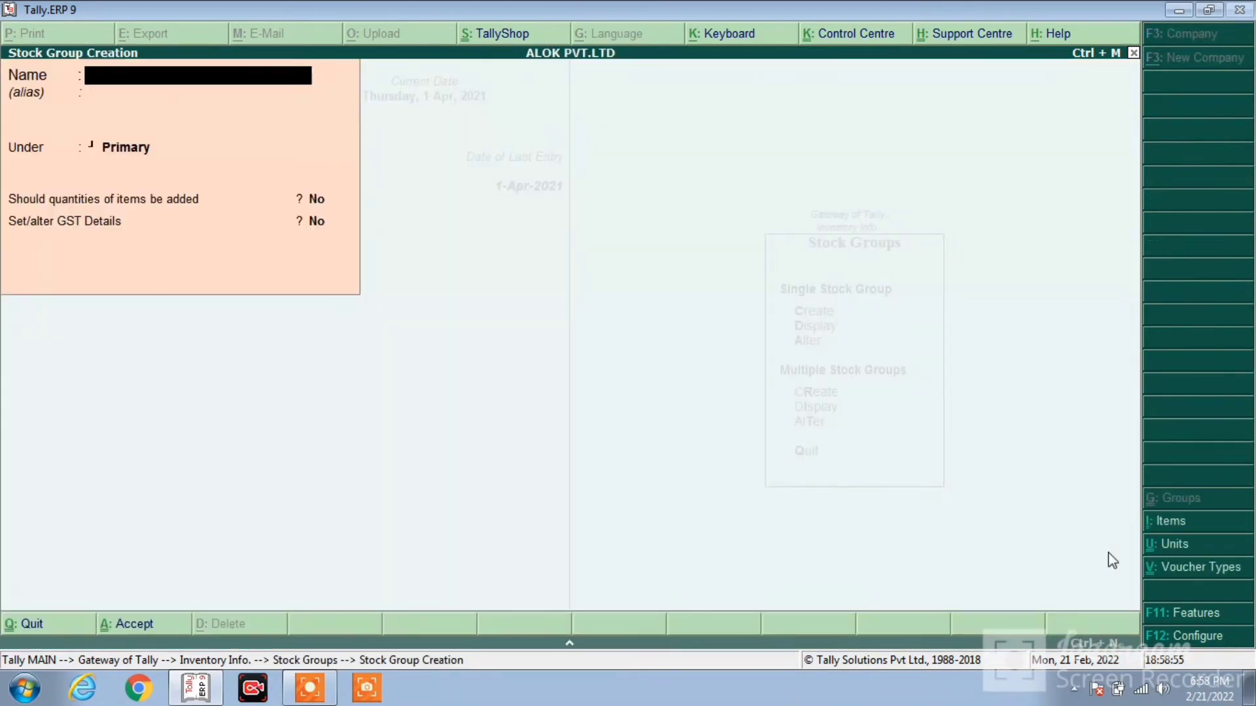
pyautogui.write('Samsung')
pyautogui.press('Return')
pyautogui.press('Return')
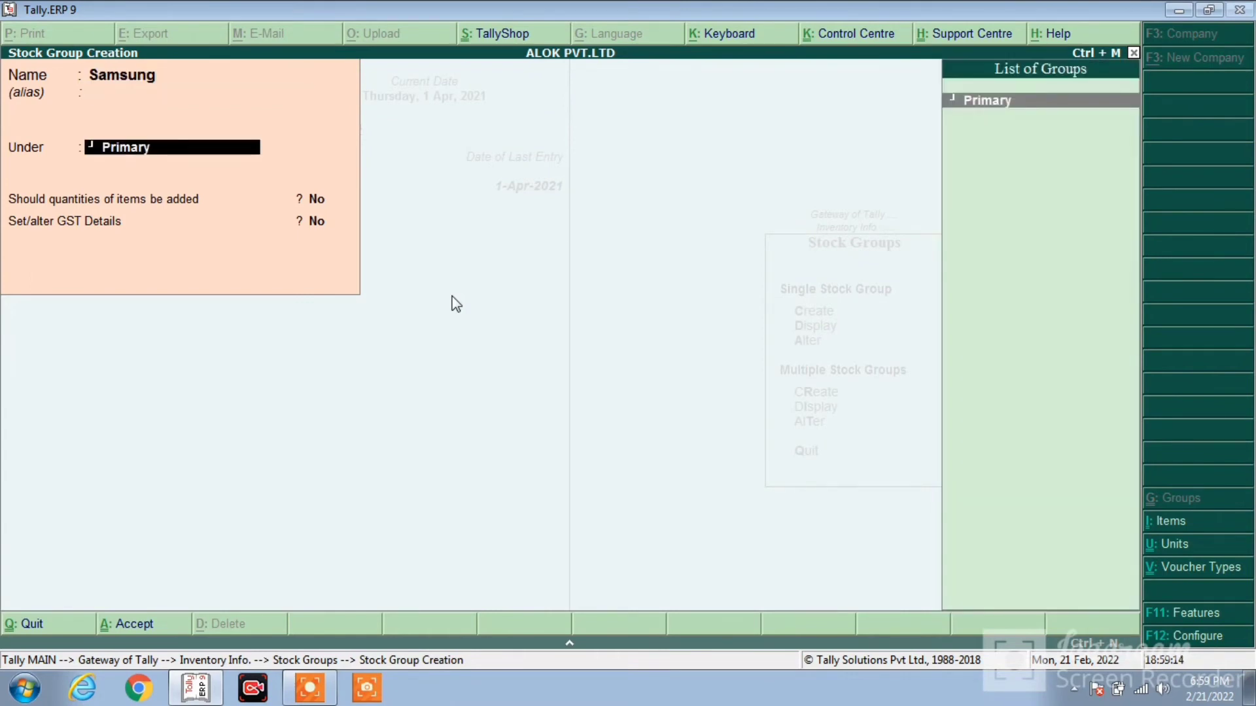
# Save the Samsung group under Primary, with quantity addition and GST details left at No, and leave group creation.
pyautogui.press('Return')
pyautogui.press('Return')
pyautogui.press('Return')
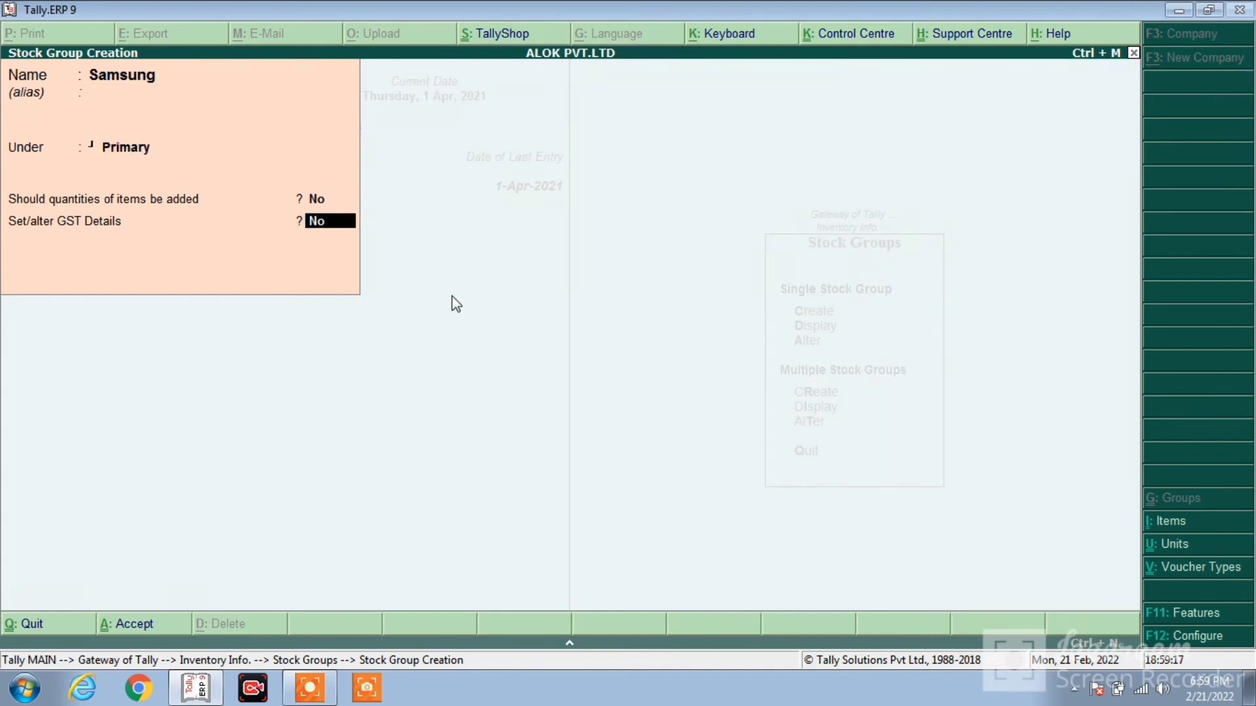
pyautogui.press('Return')
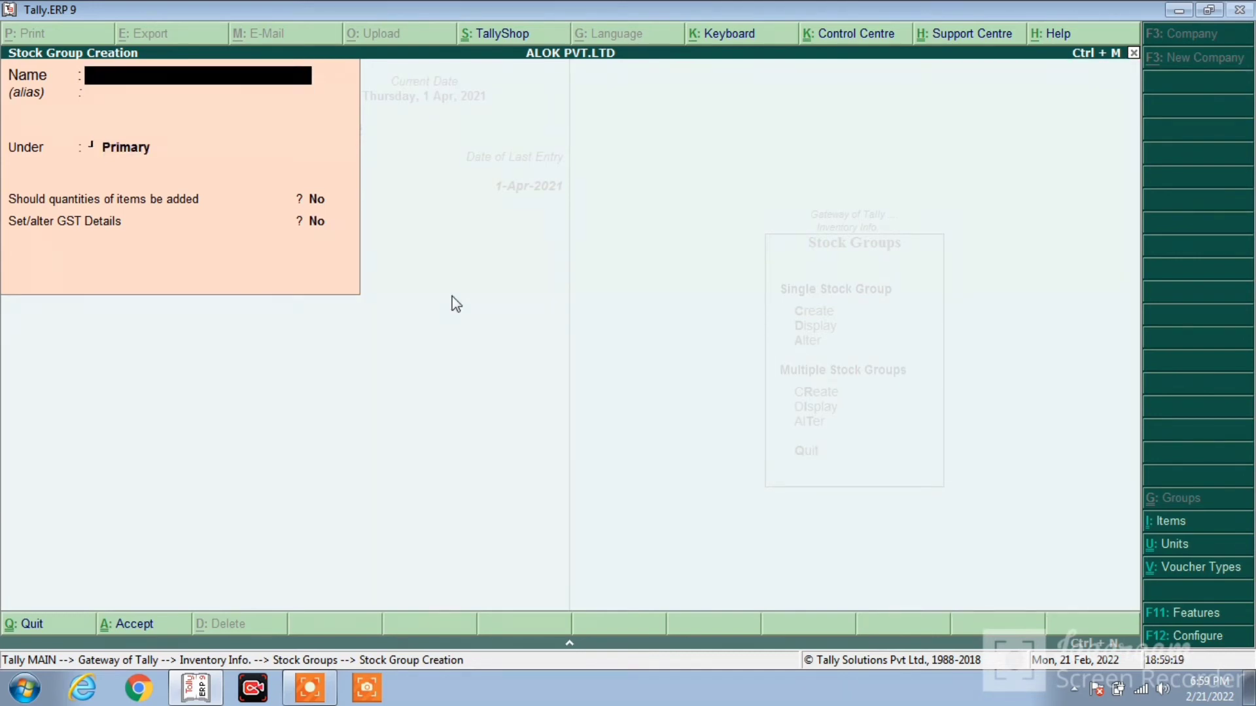
pyautogui.press('Escape')
pyautogui.press('Return')
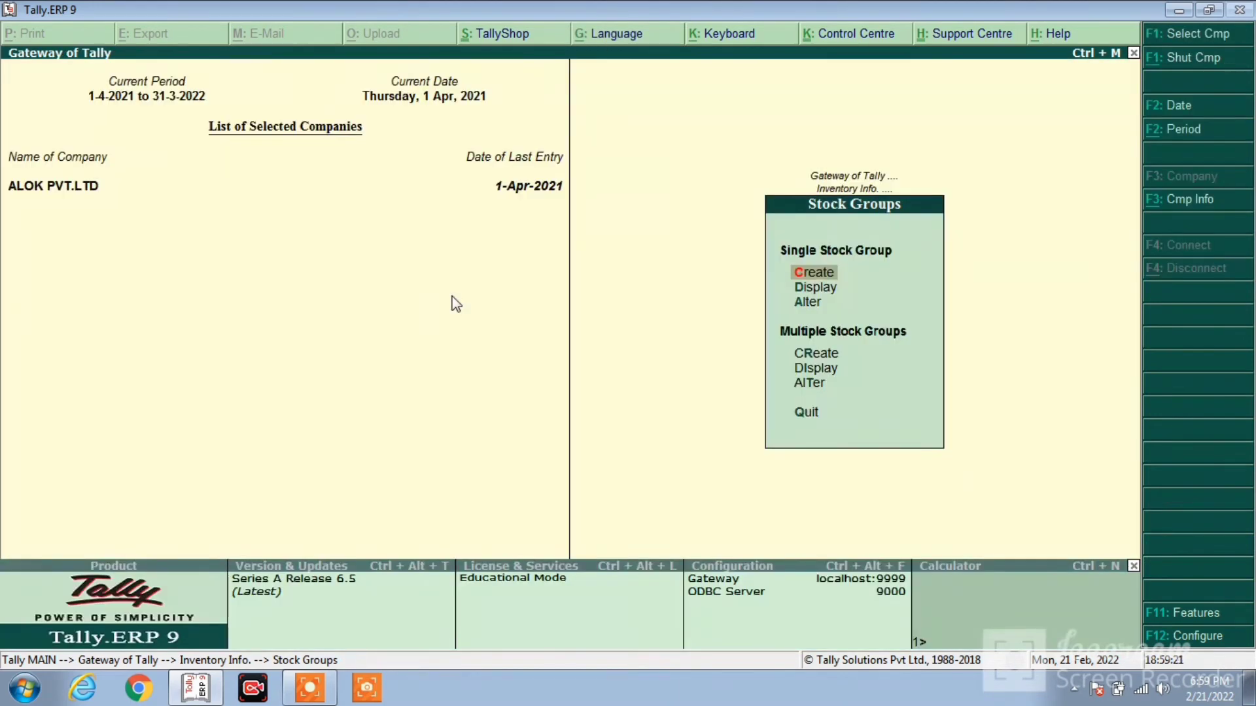
pyautogui.press('Escape')
# Start a new single stock item named Galaxy J7 in the inventory masters, without an alias.
pyautogui.press('Down')
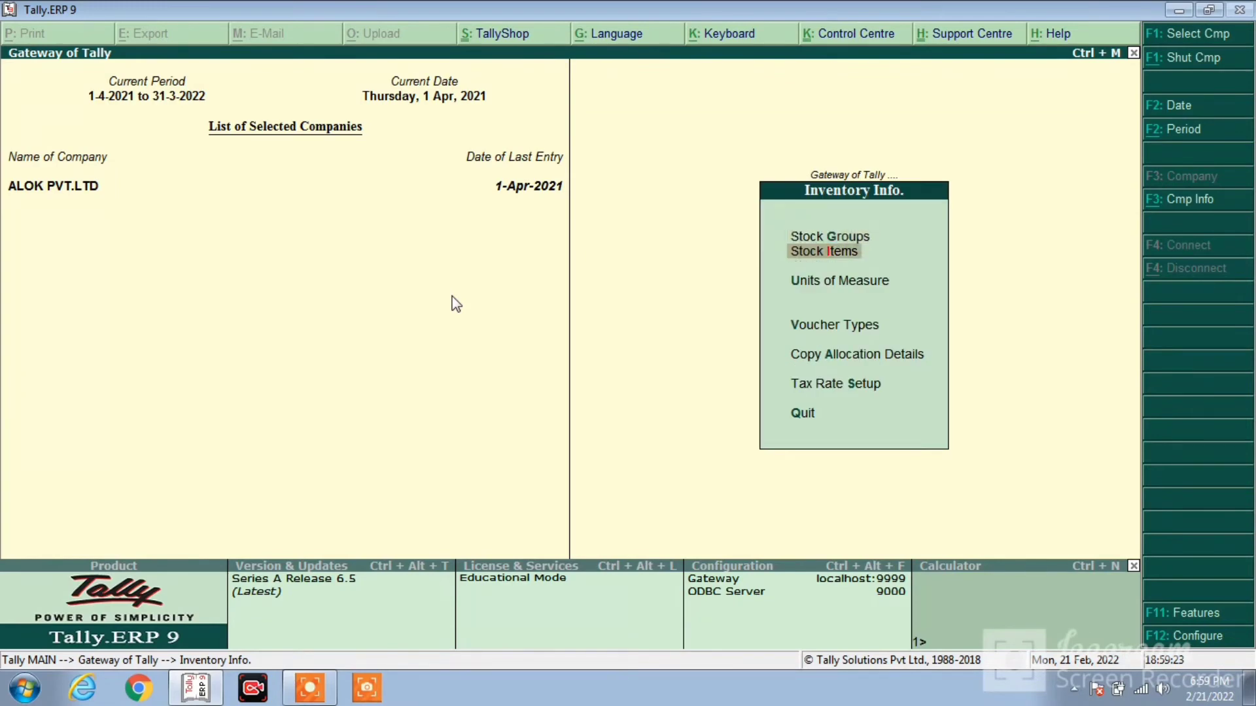
pyautogui.press('Return')
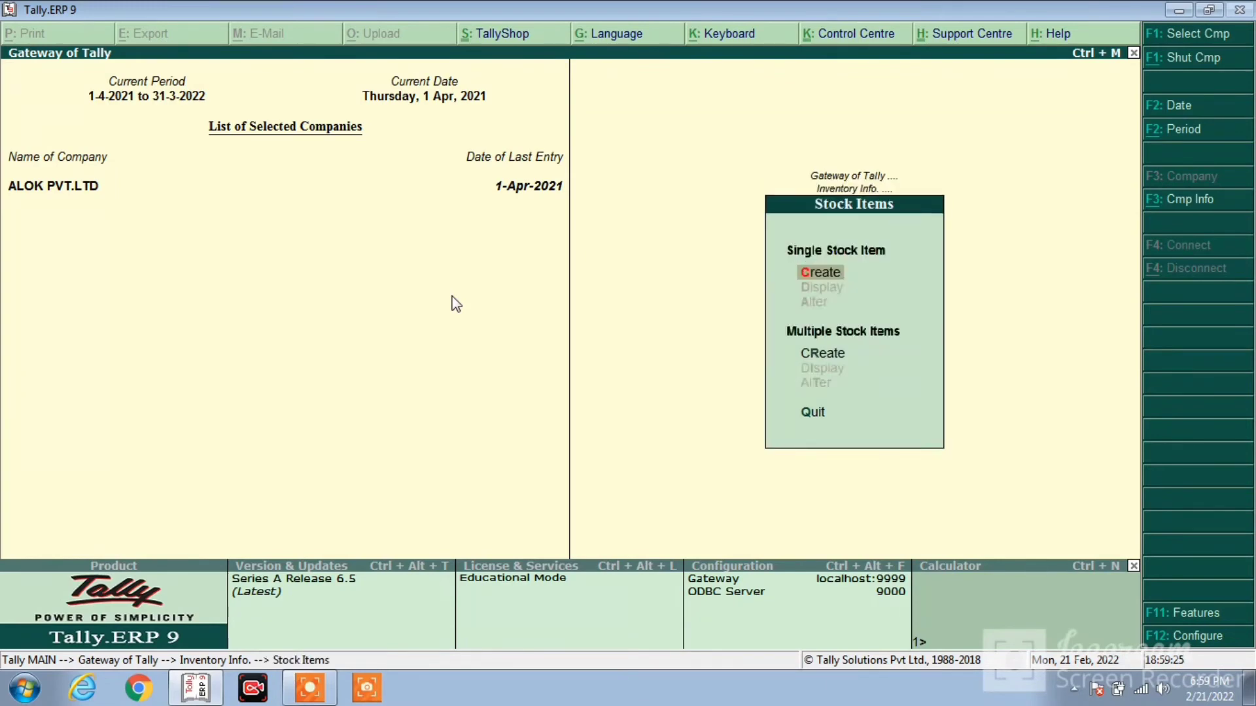
pyautogui.press('Return')
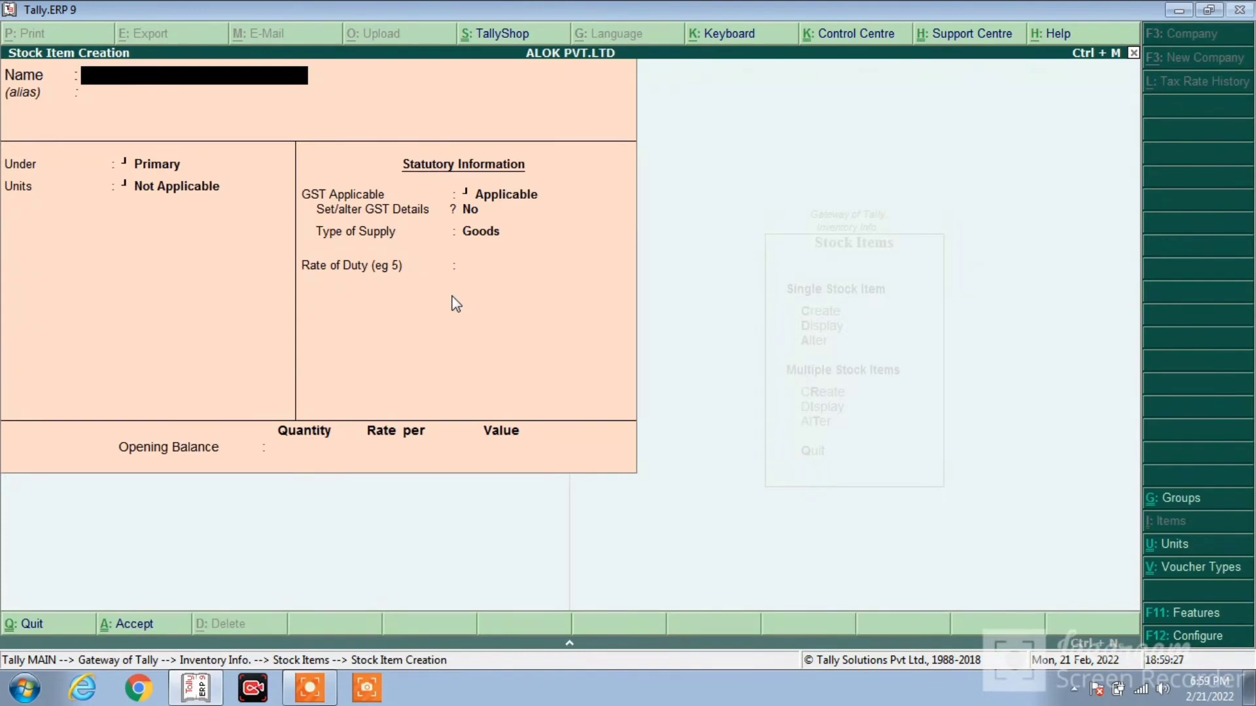
pyautogui.write('Galaxy J7')
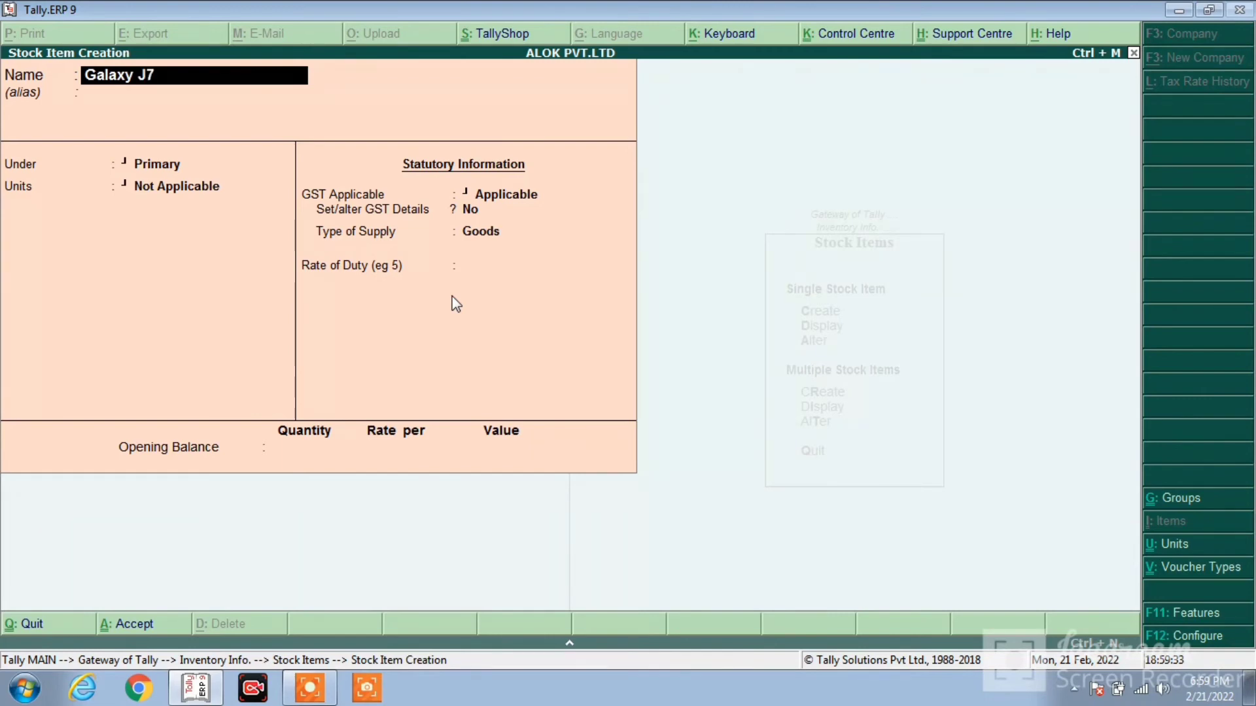
pyautogui.press('Return')
pyautogui.press('Return')
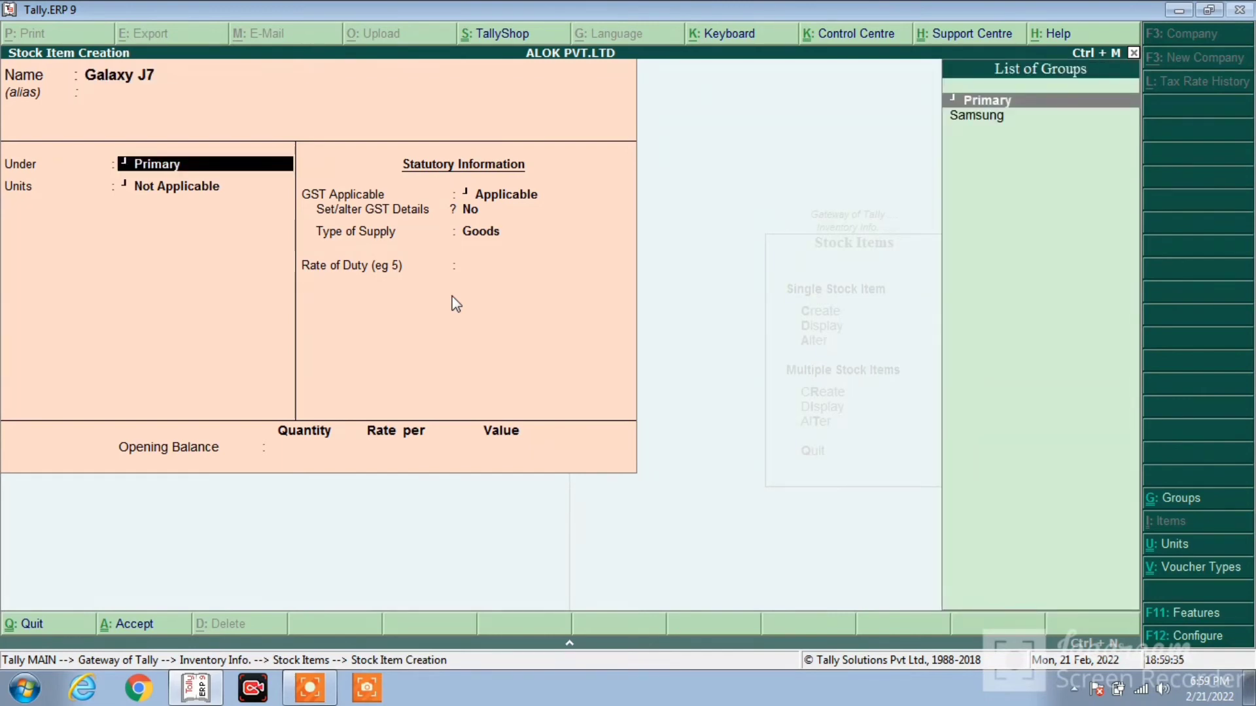
# Place the Galaxy J7 item under the Samsung group and set its unit to Pc.
pyautogui.press('Down')
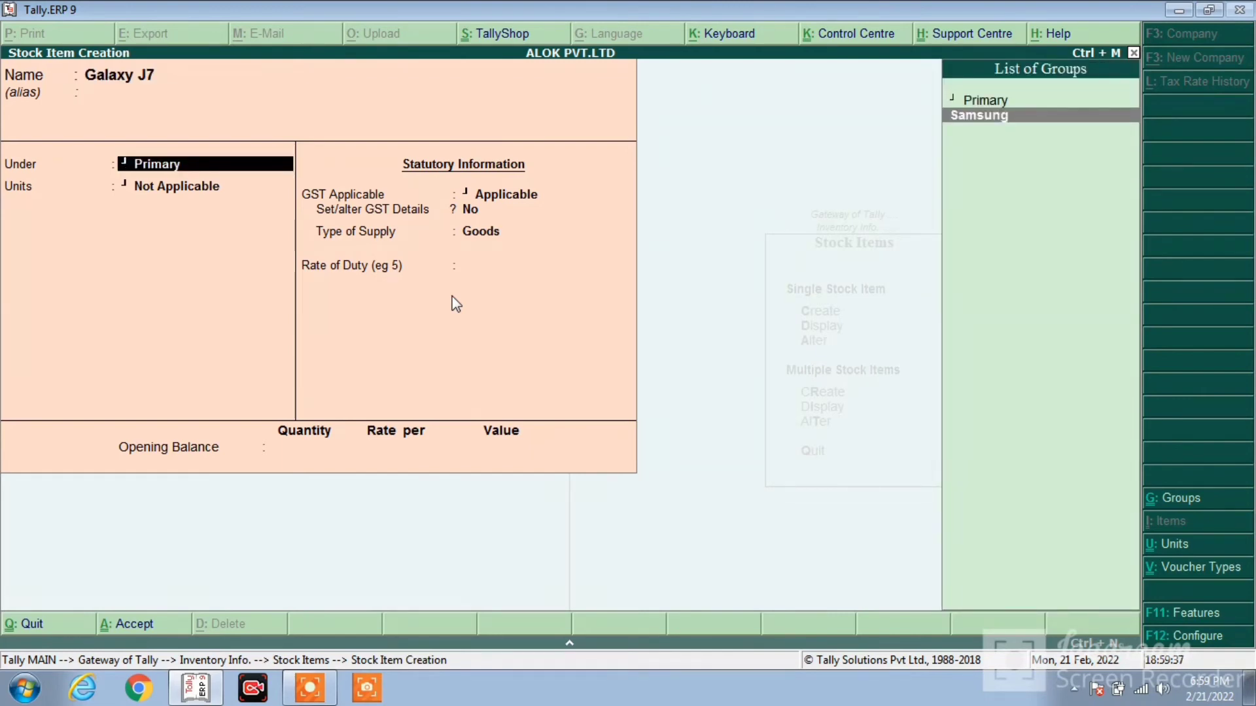
pyautogui.press('Return')
pyautogui.press('Down')
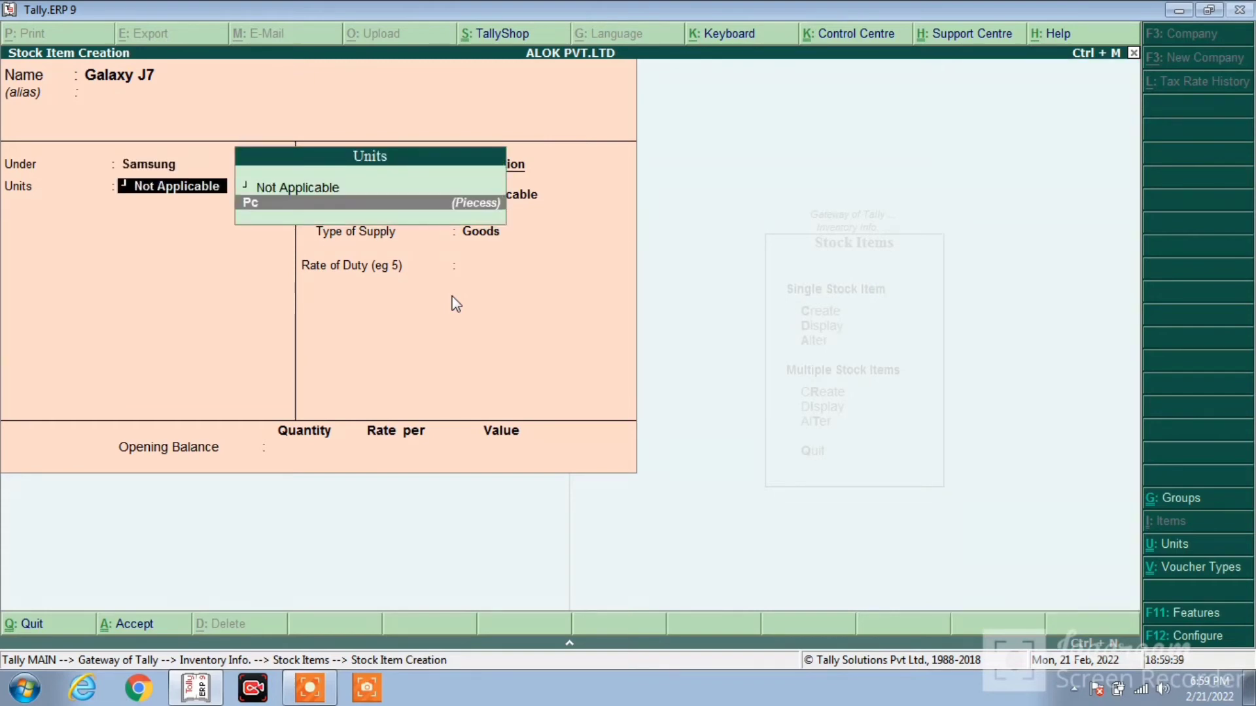
pyautogui.press('Return')
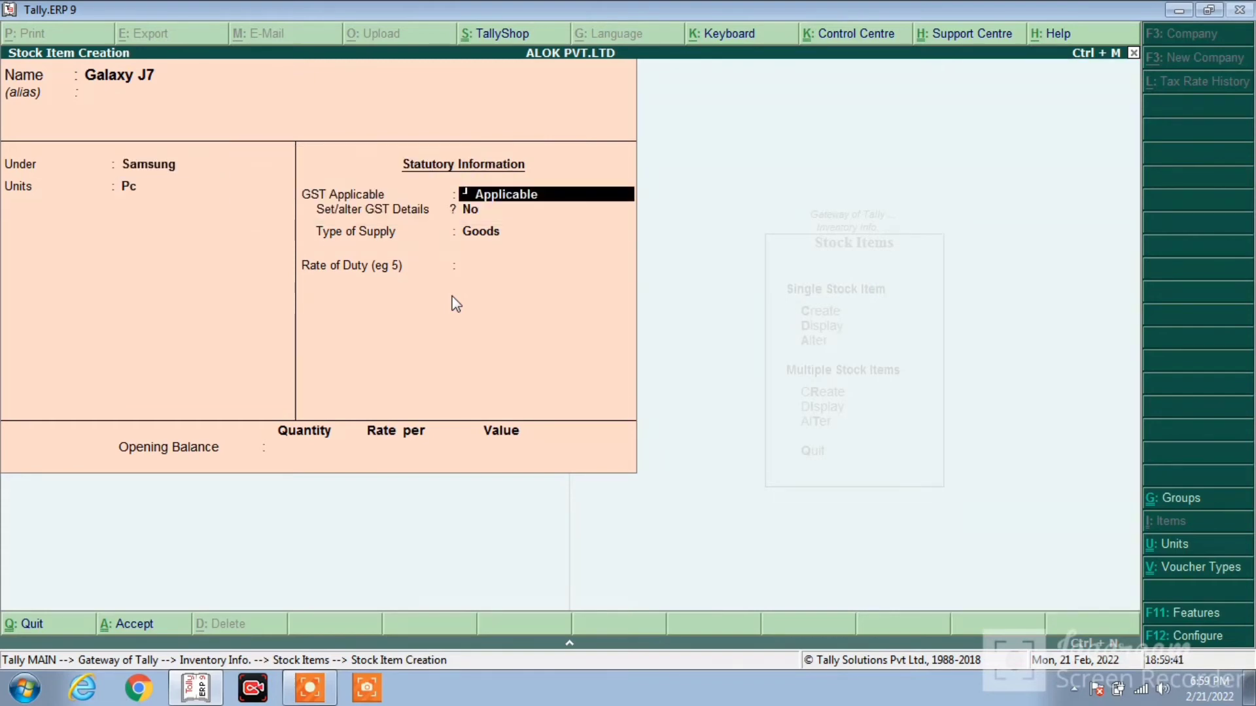
# Save Galaxy J7 with GST Applicable, GST details No, supply type Goods and duty rate 0, and return to the Gateway of Tally.
pyautogui.press('Return')
pyautogui.press('Return')
pyautogui.press('Return')
pyautogui.press('Return')
pyautogui.press('Return')
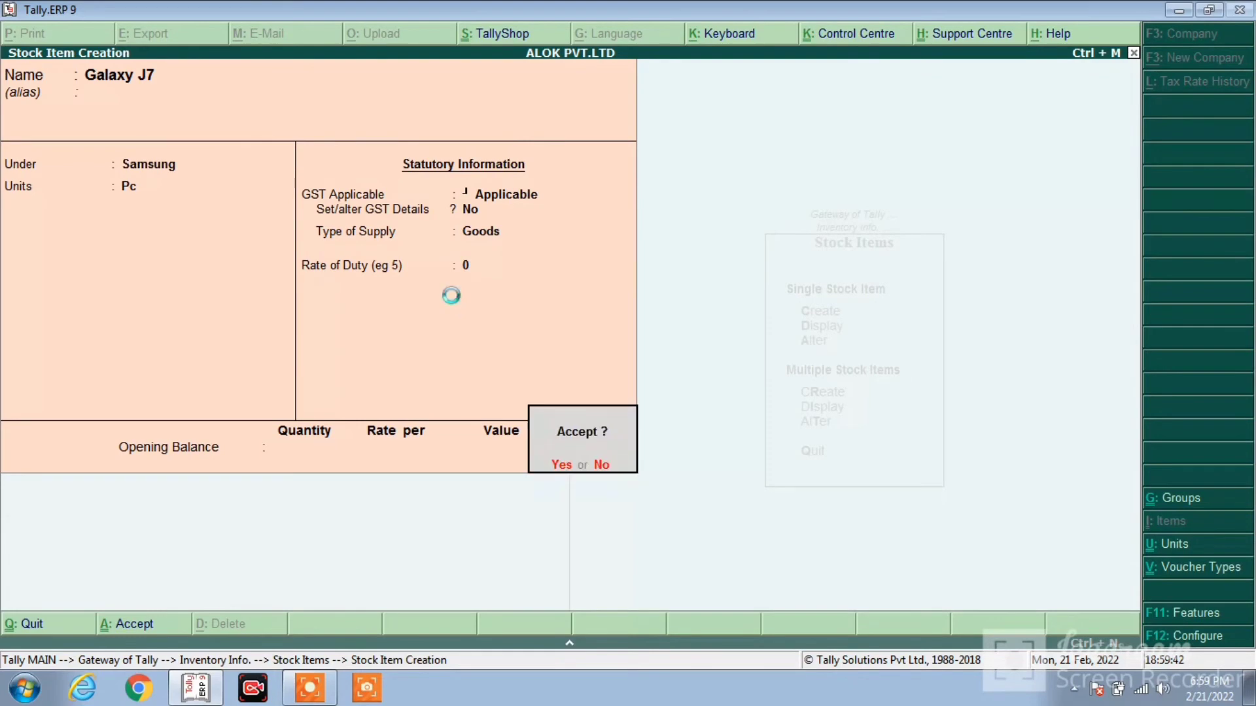
pyautogui.press('Return')
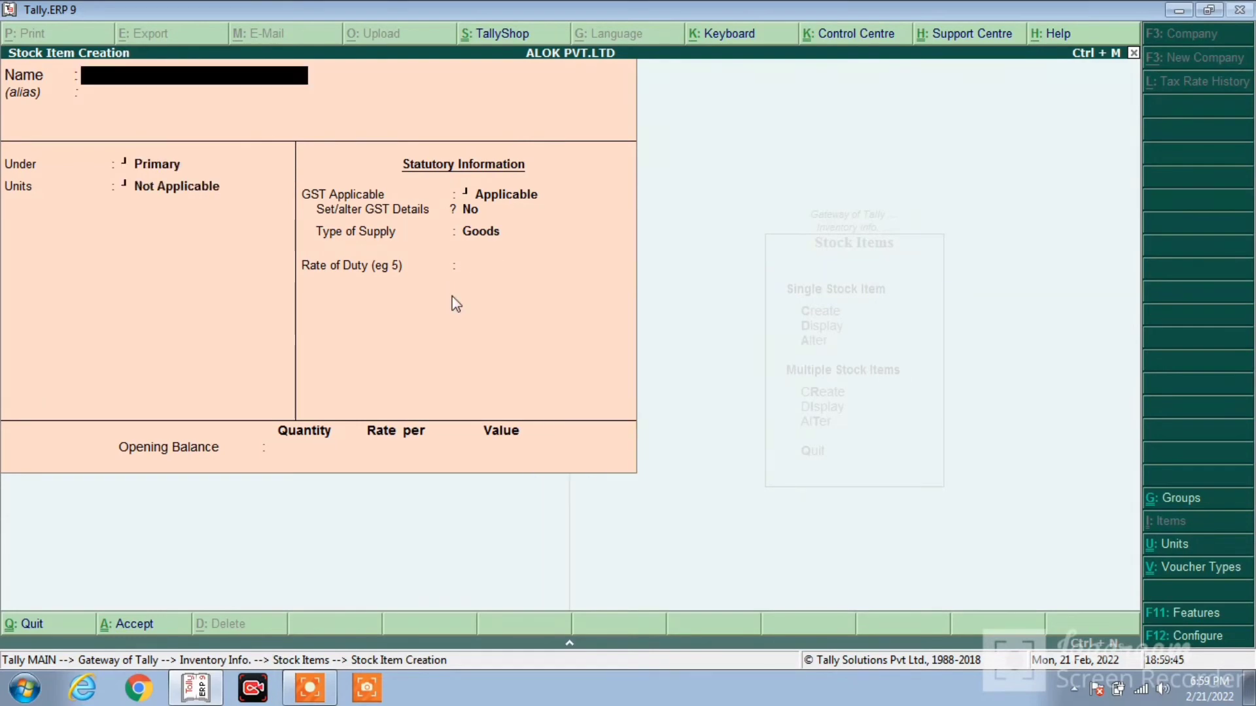
pyautogui.press('Escape')
pyautogui.press('Escape')
pyautogui.press('Escape')
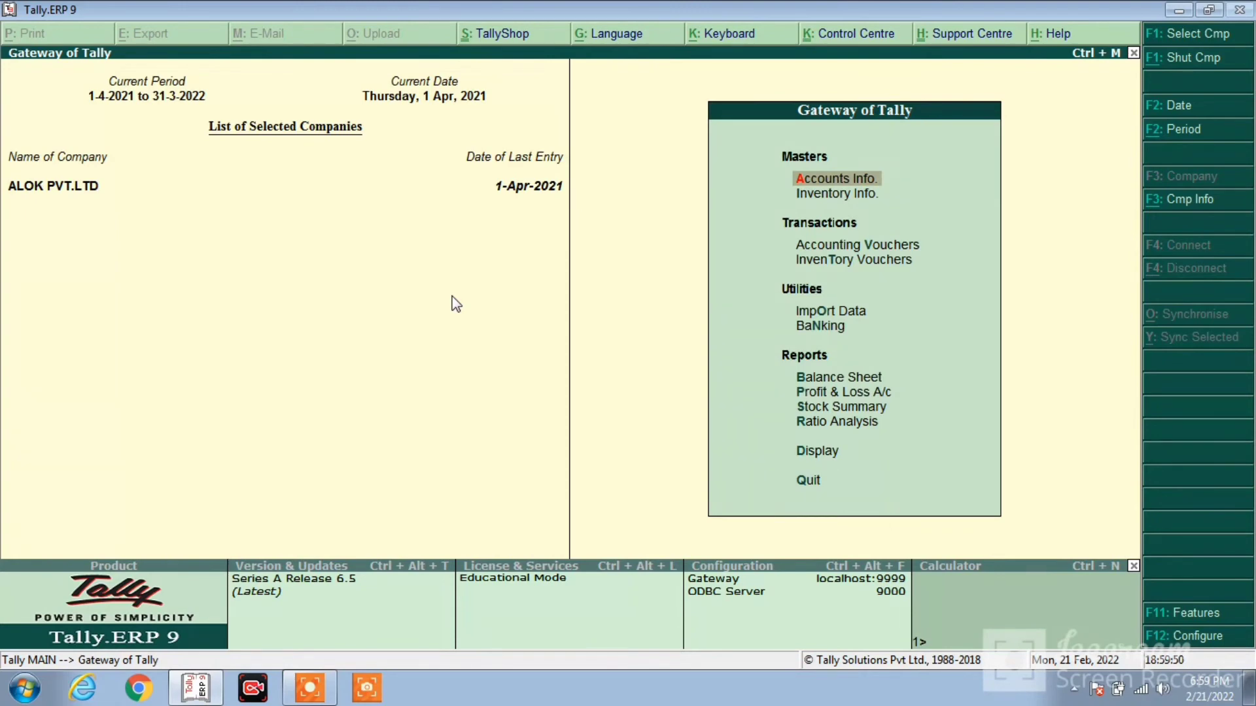
# Start a new purchase voucher among the accounting vouchers, leaving the supplier invoice number blank.
pyautogui.press('Down')
pyautogui.press('Down')
pyautogui.press('Down')
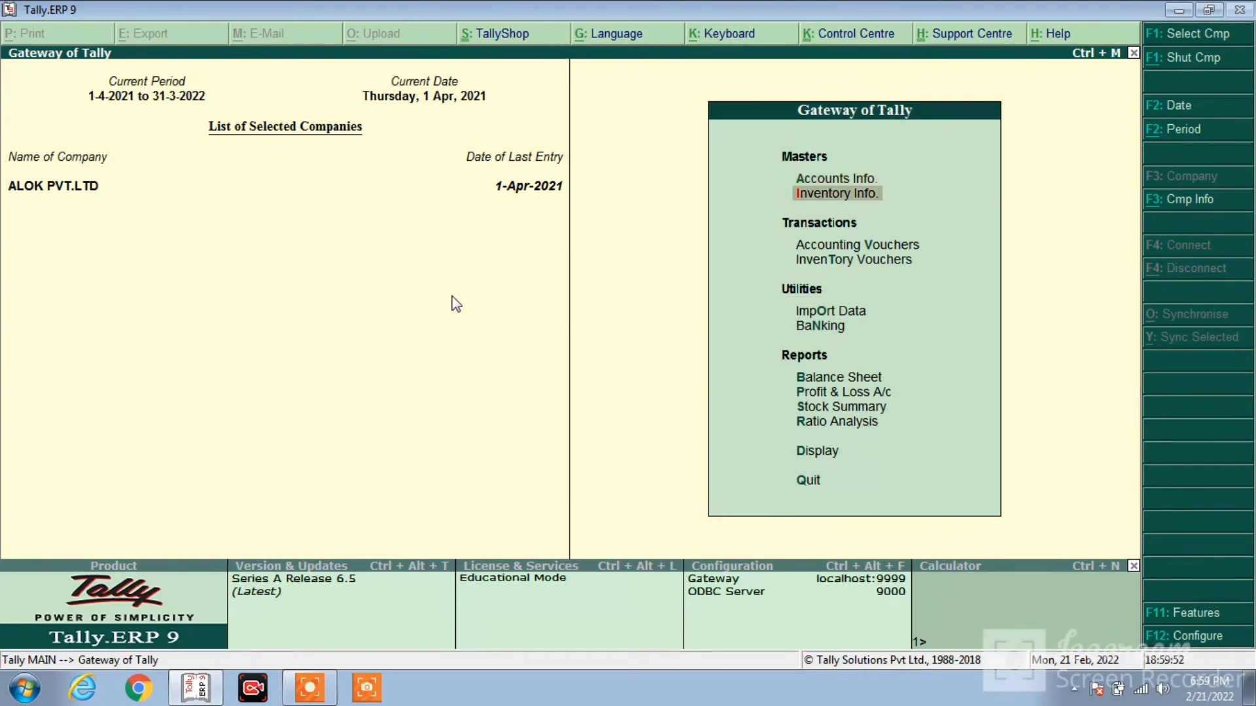
pyautogui.press('Up')
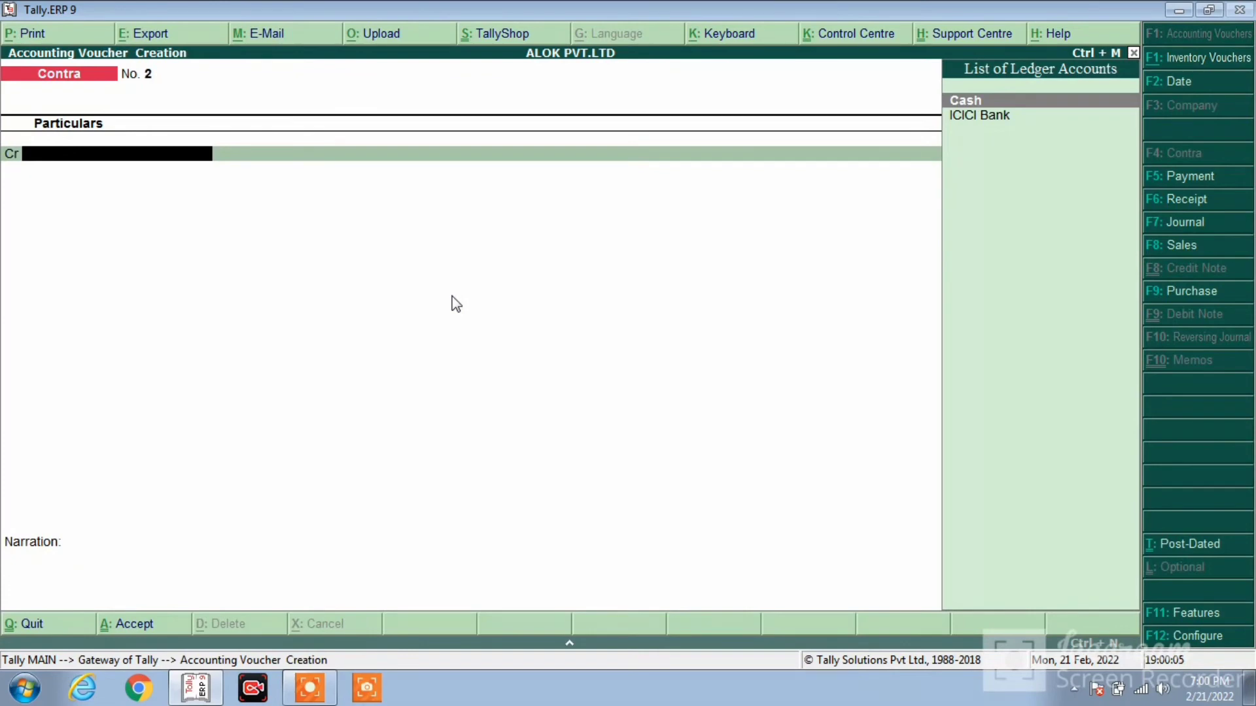
pyautogui.click(1192, 294)
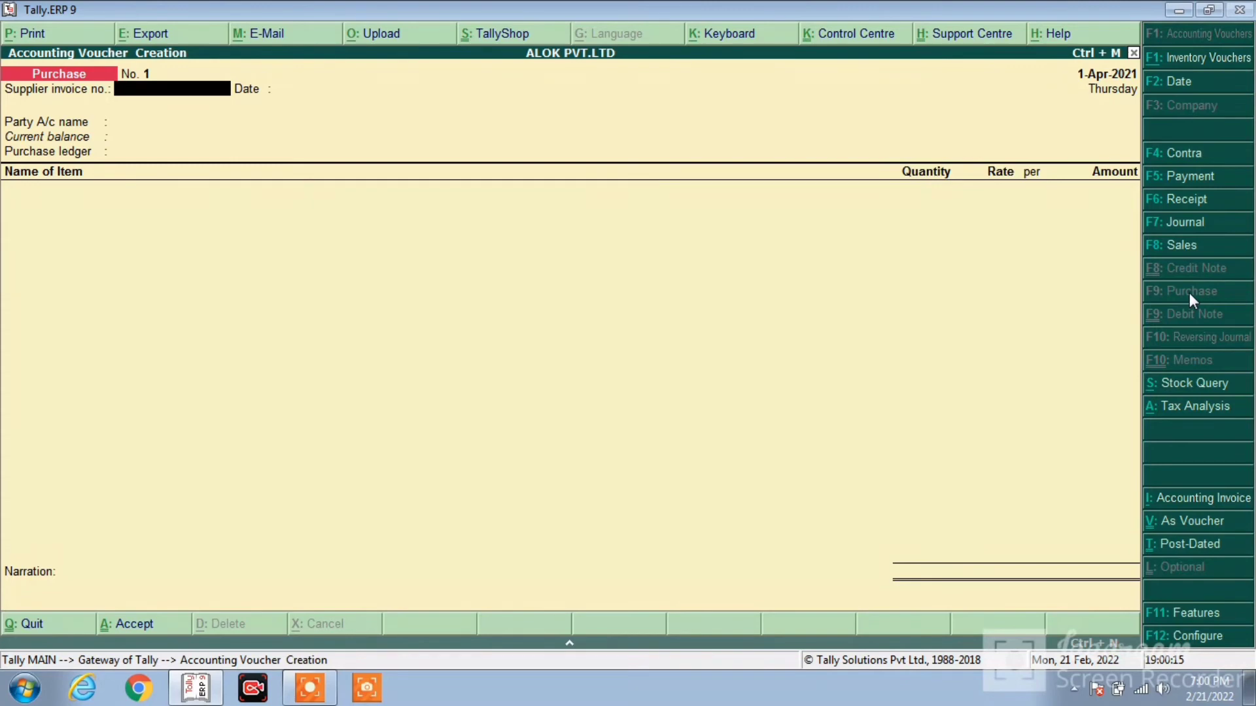
pyautogui.press('Return')
pyautogui.press('Return')
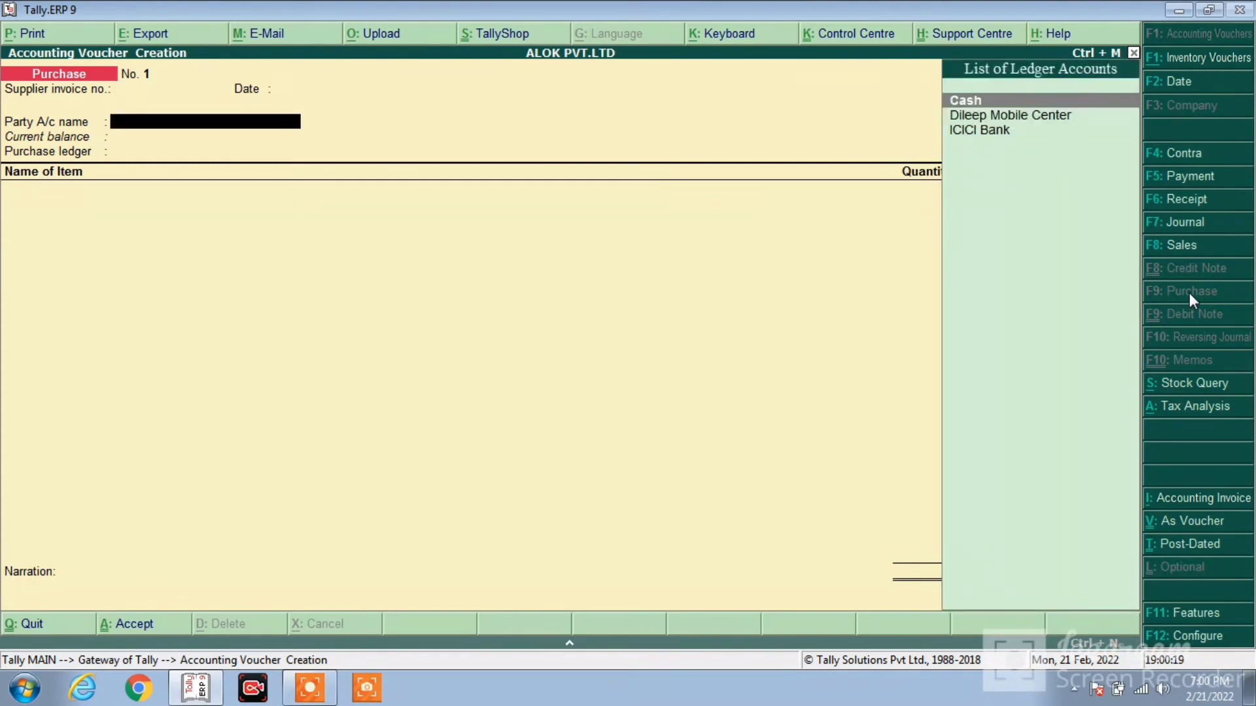
# Choose Dileep Mobile Center as the party, accept its supplier details unchanged, and use Gst Purchase Vat@6% as the purchase ledger.
pyautogui.press('Down')
pyautogui.press('Return')
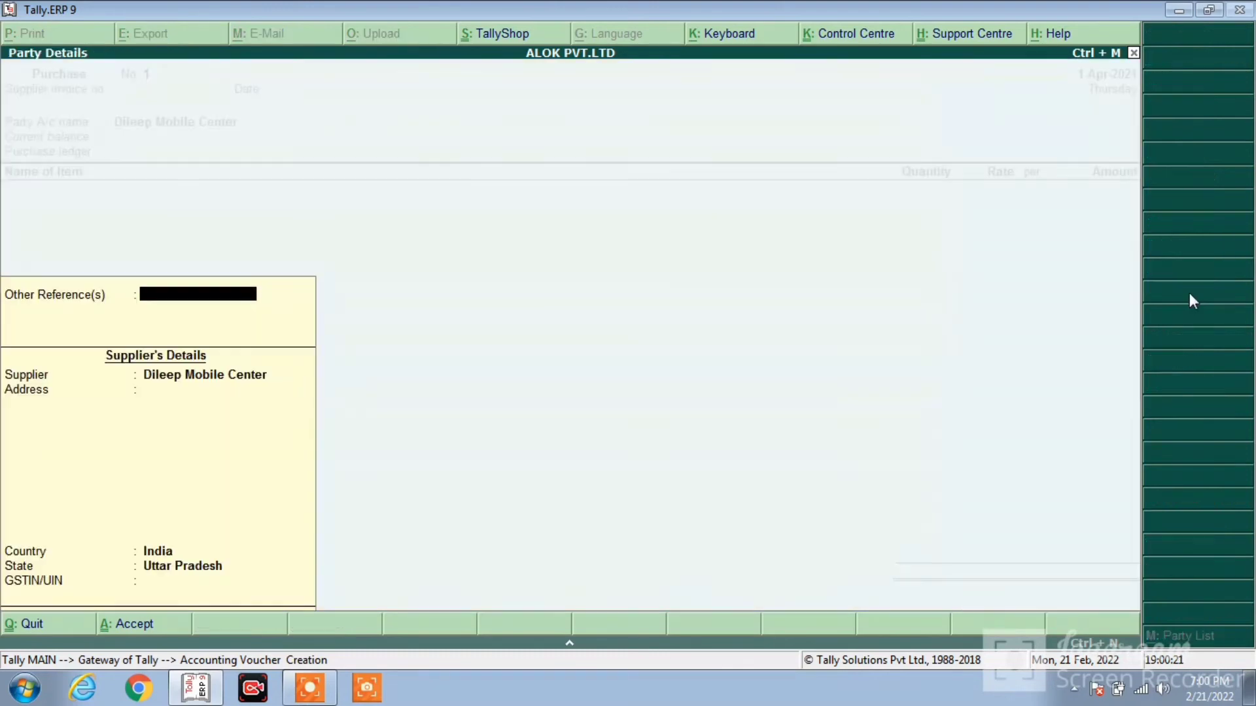
pyautogui.press('Return')
pyautogui.press('Return')
pyautogui.press('Return')
pyautogui.press('Return')
pyautogui.press('Return')
pyautogui.press('Return')
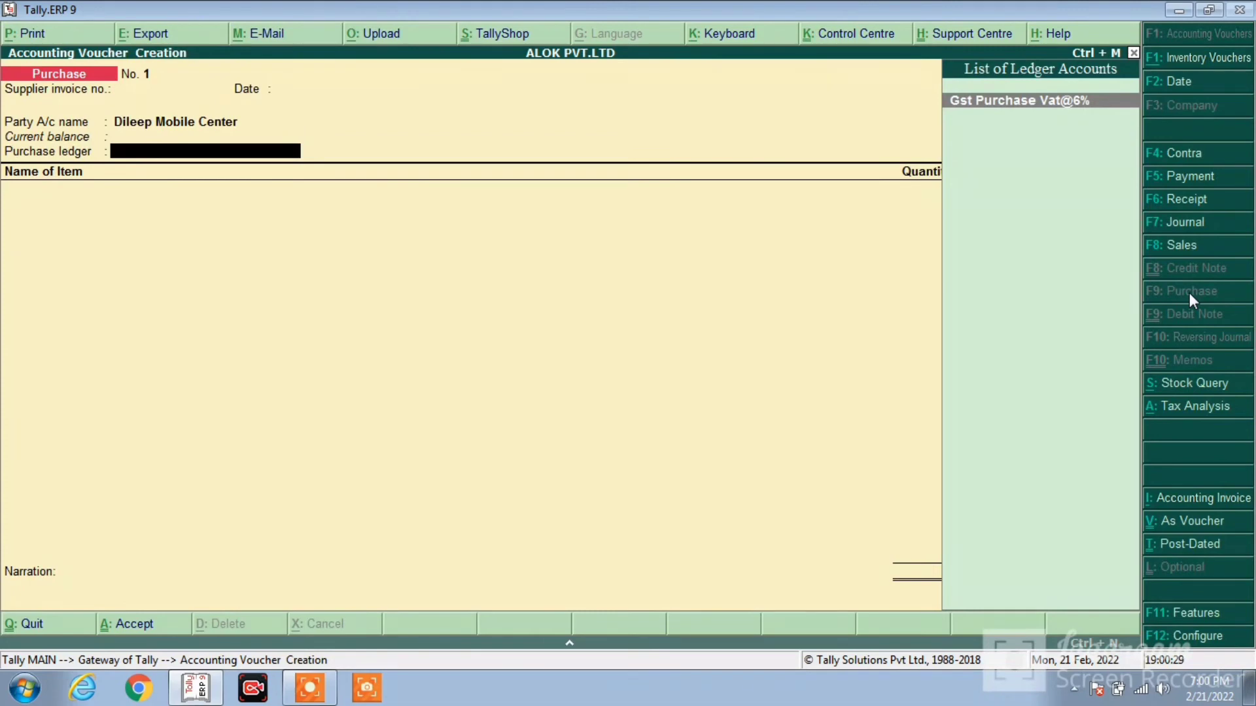
pyautogui.press('Return')
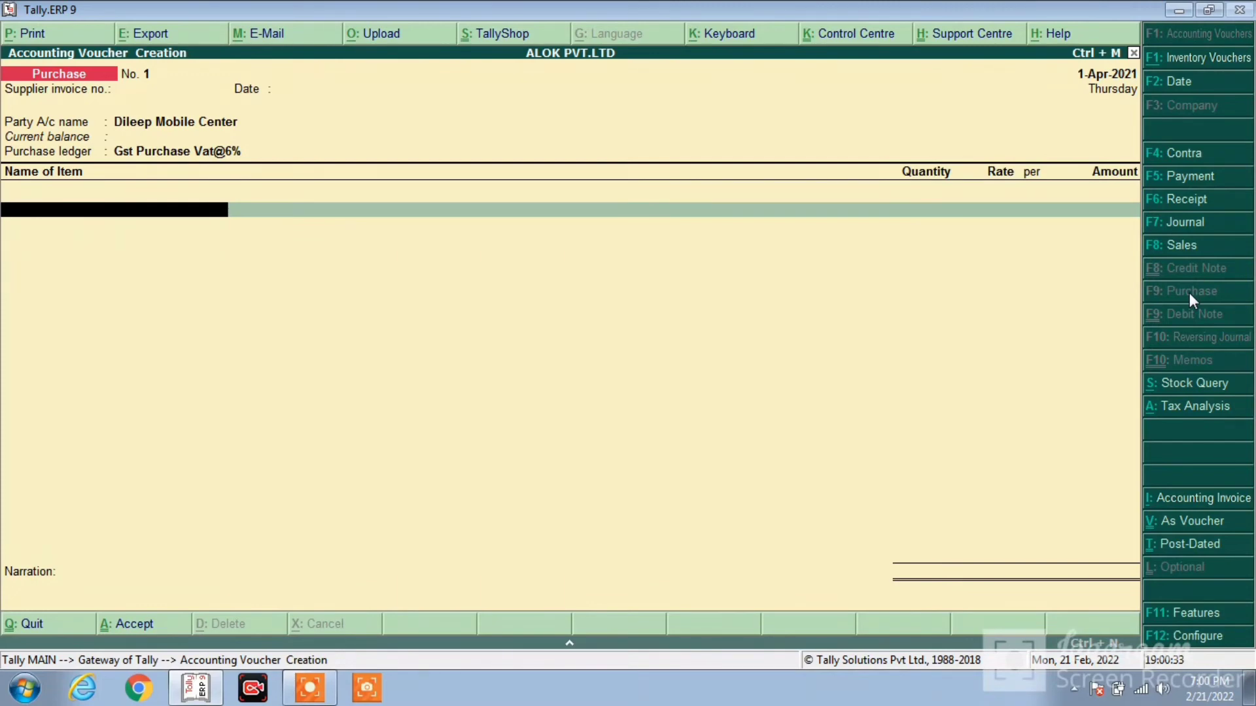
# Add Galaxy J7 to the purchase voucher with a quantity of 1 Pc at a rate of 8000 per Pc.
pyautogui.write('G')
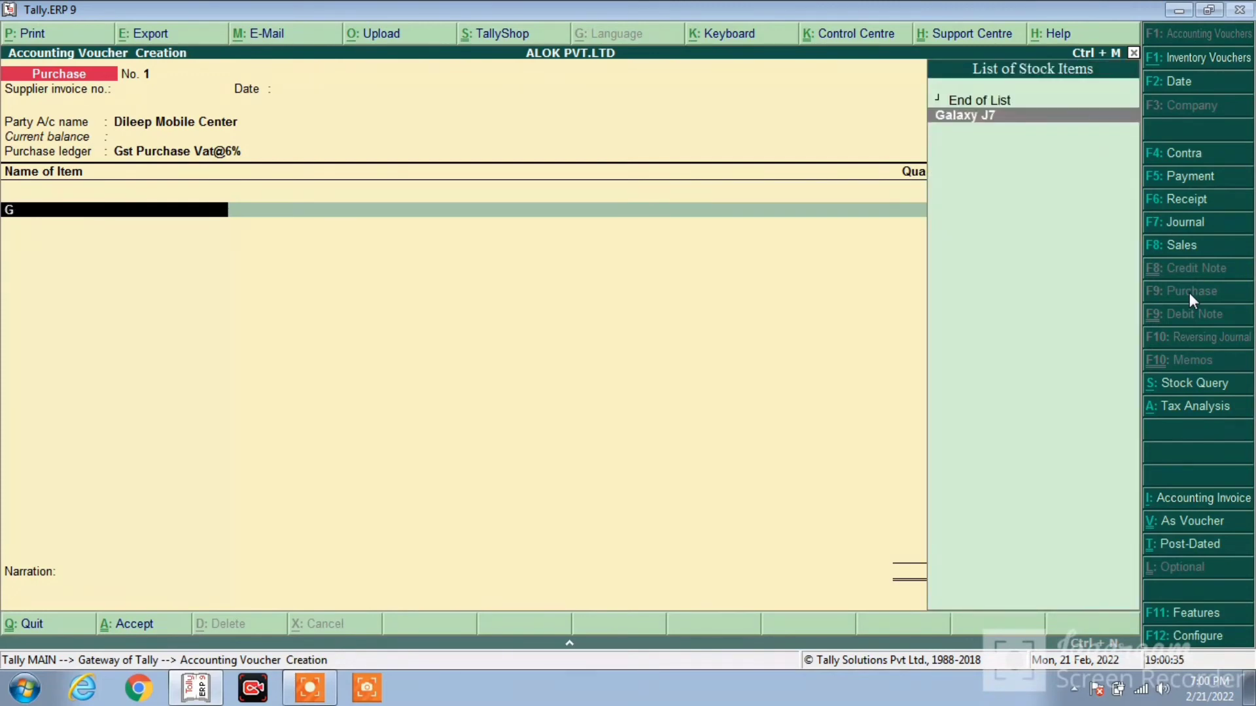
pyautogui.press('Return')
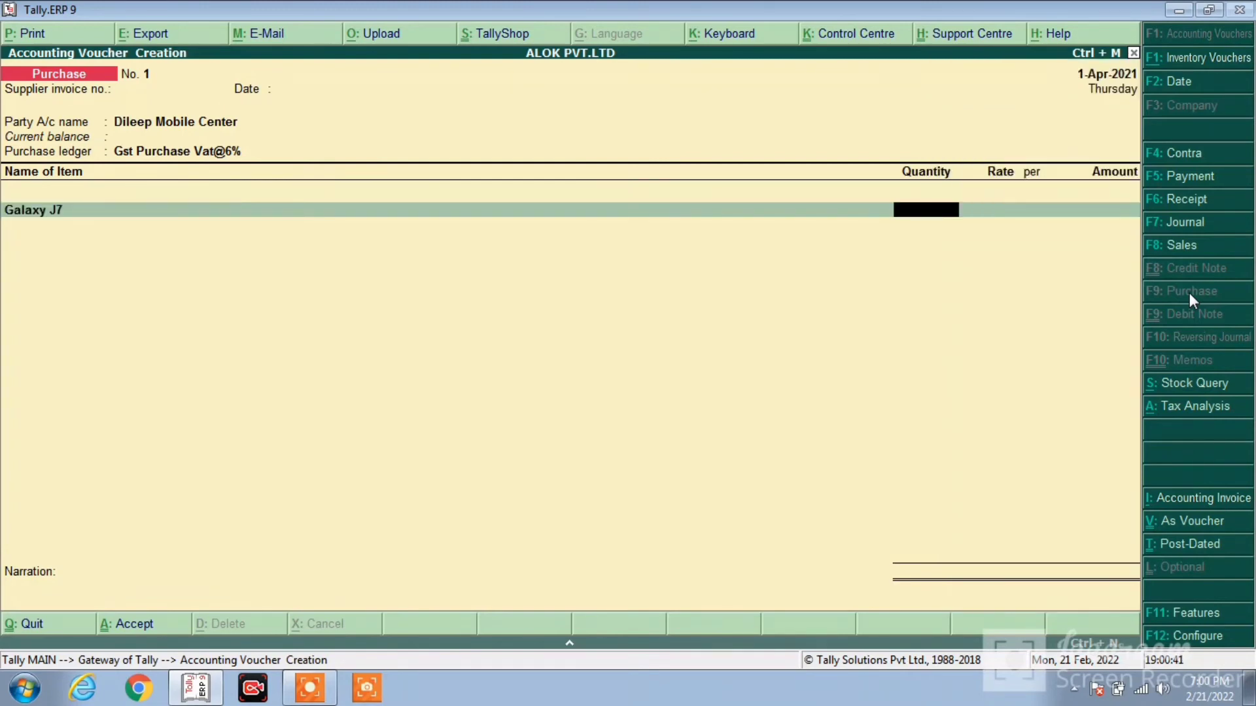
pyautogui.write('1')
pyautogui.press('Return')
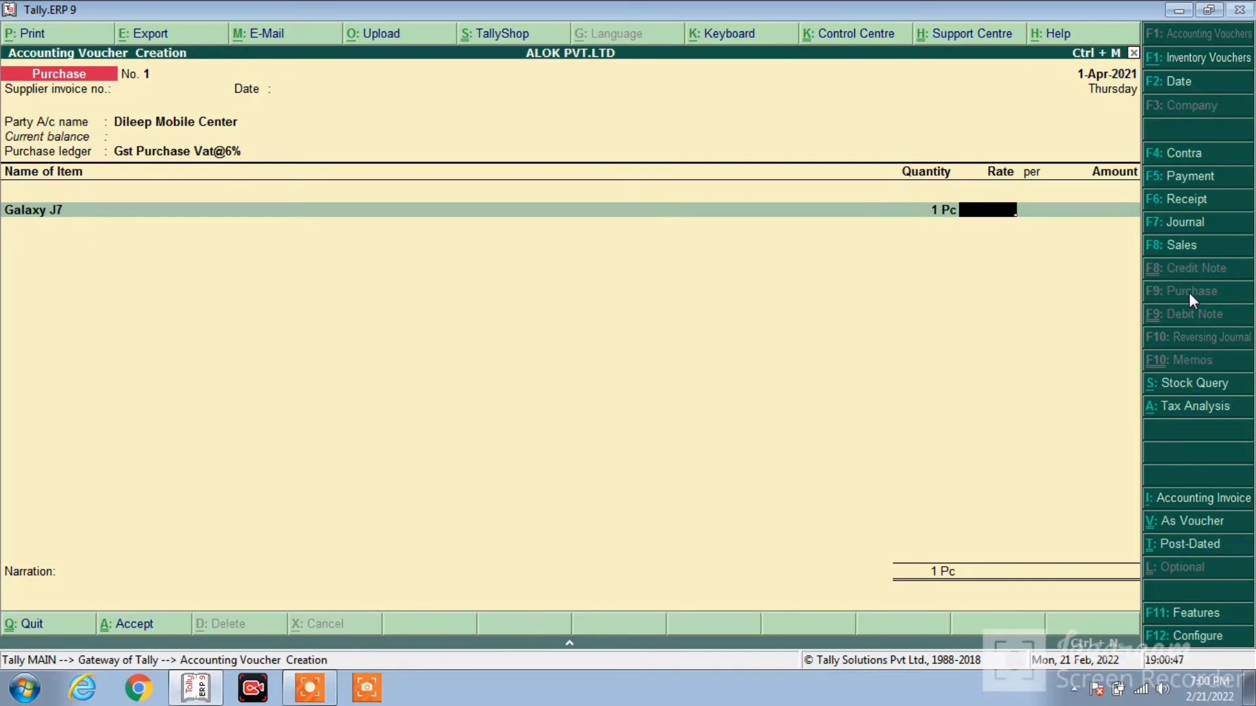
pyautogui.write('8000')
pyautogui.press('Return')
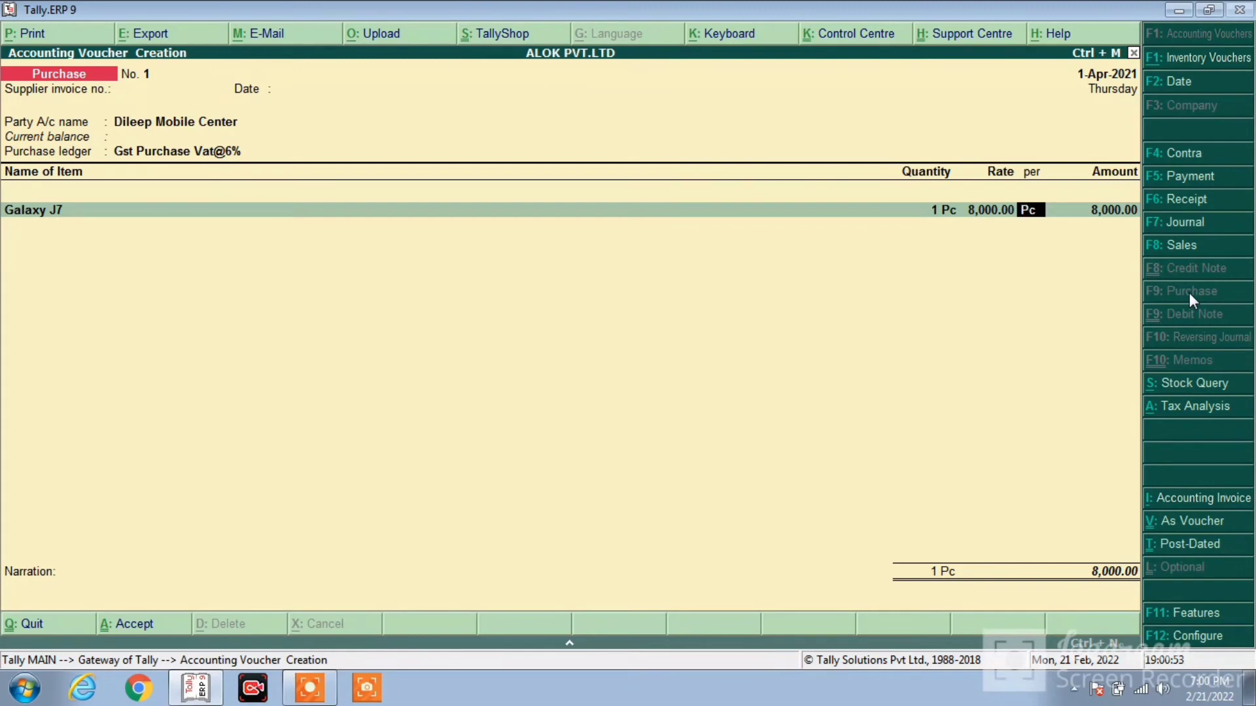
pyautogui.press('Return')
pyautogui.press('Return')
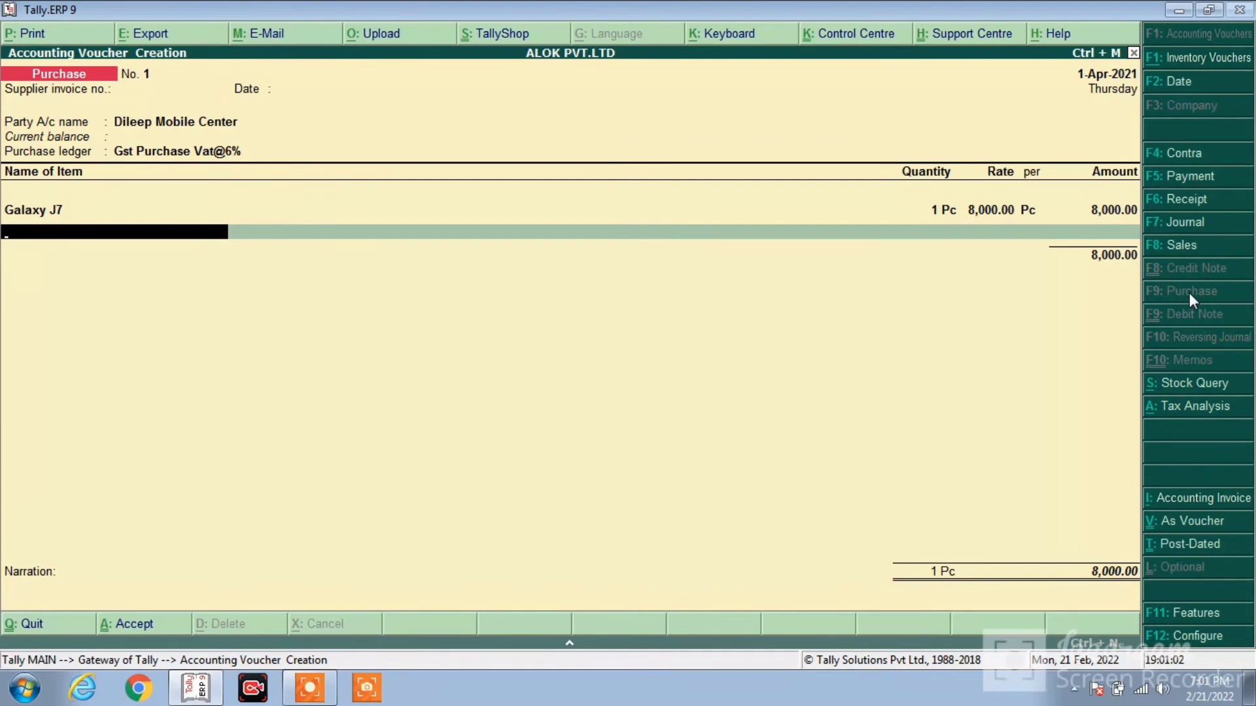
# End the voucher's item list and add the I-Gst ledger below it.
pyautogui.write('E')
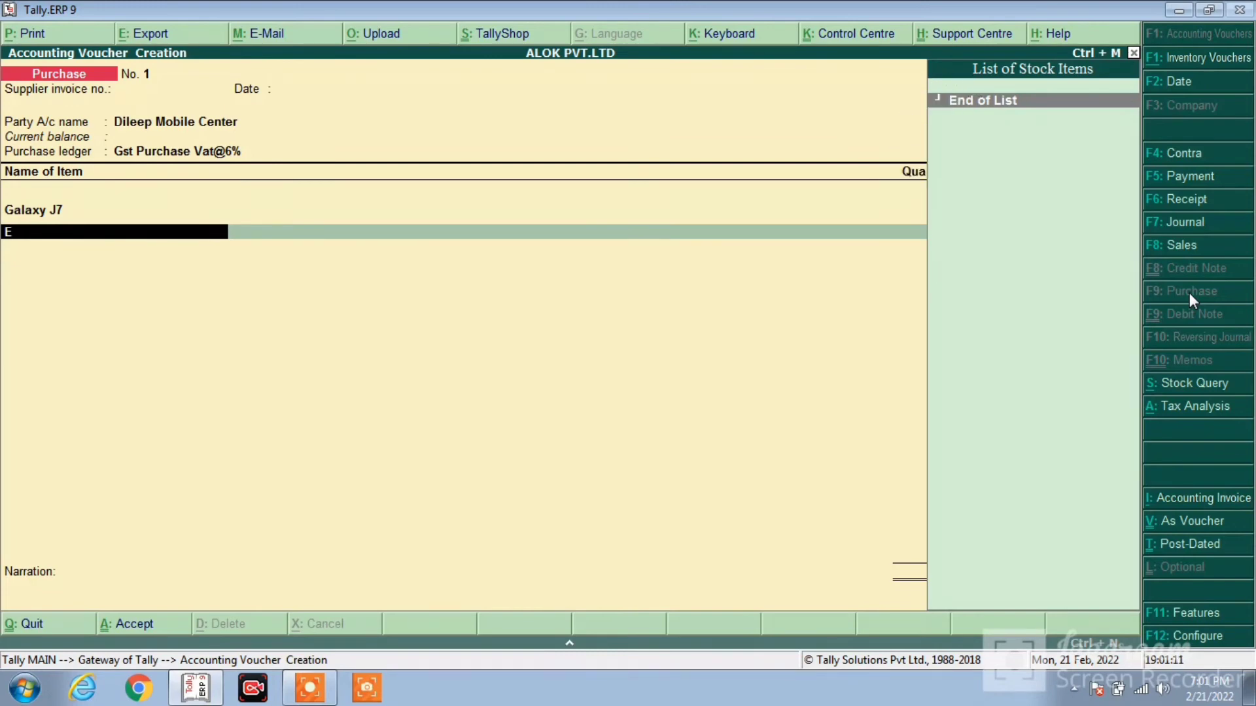
pyautogui.press('Return')
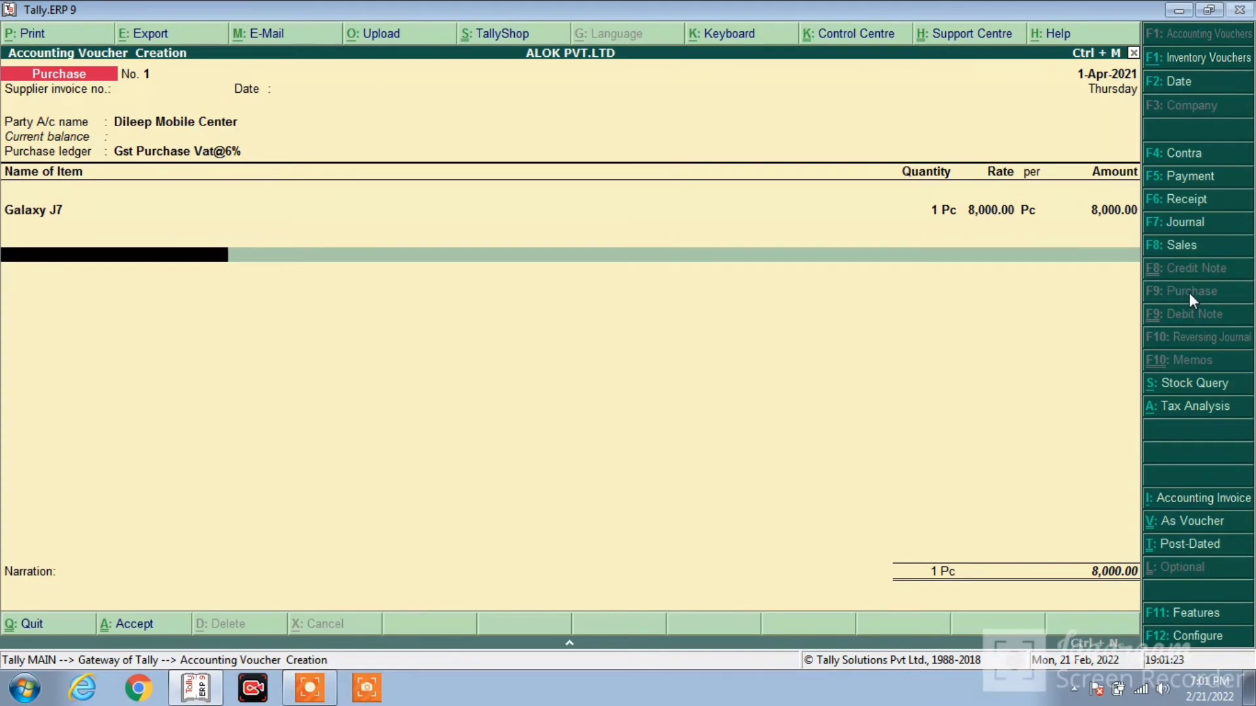
pyautogui.write('I')
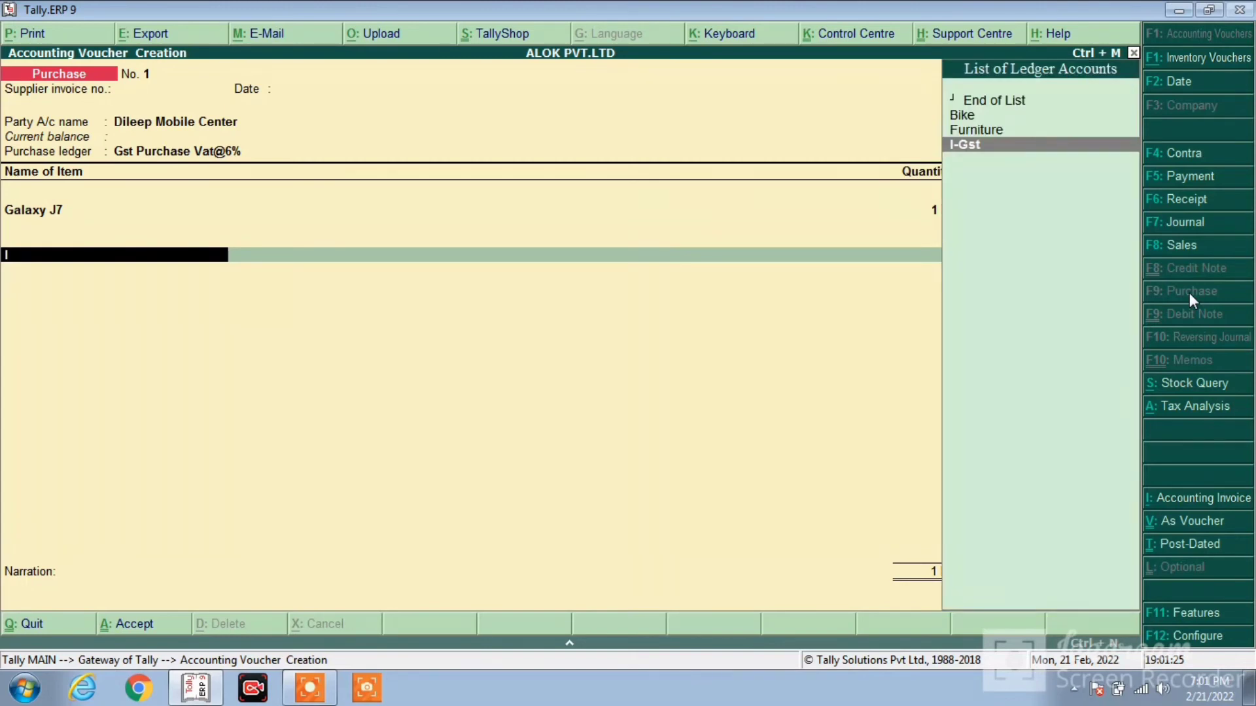
pyautogui.press('Return')
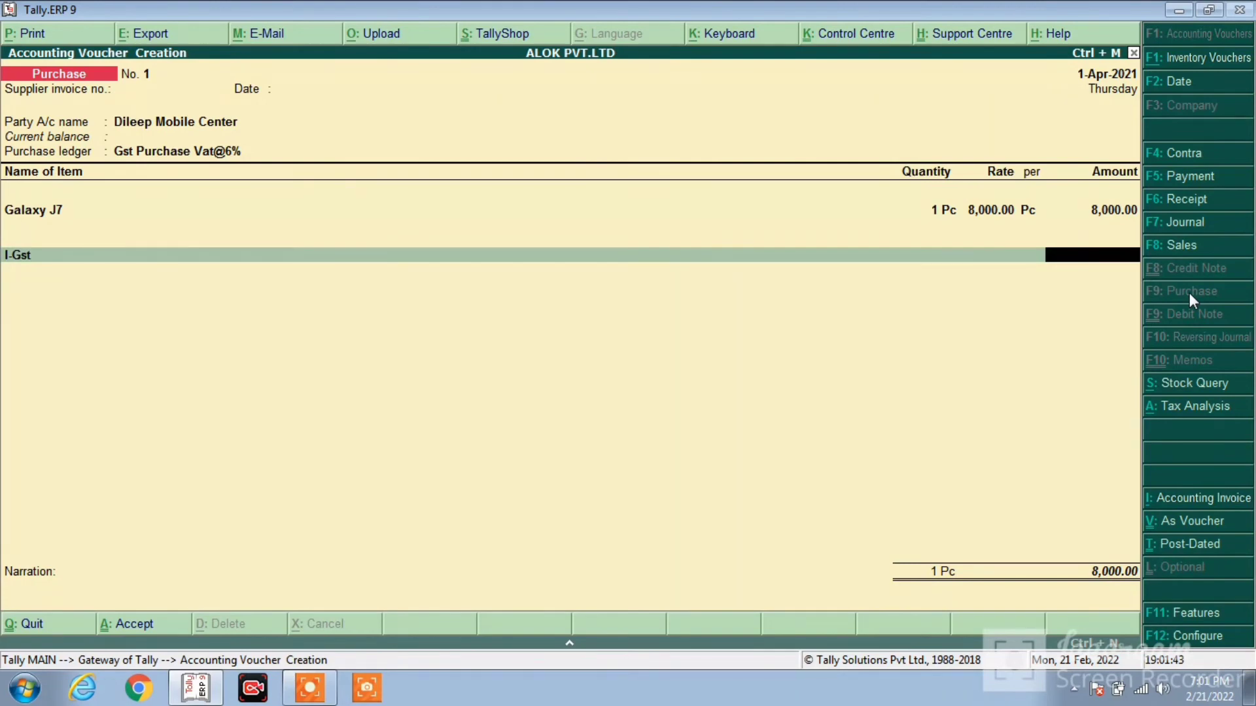
# Work out the 6% GST with the built-in calculator as 8000/100*6, and return to the voucher.
pyautogui.hotkey('ctrl', 'n')
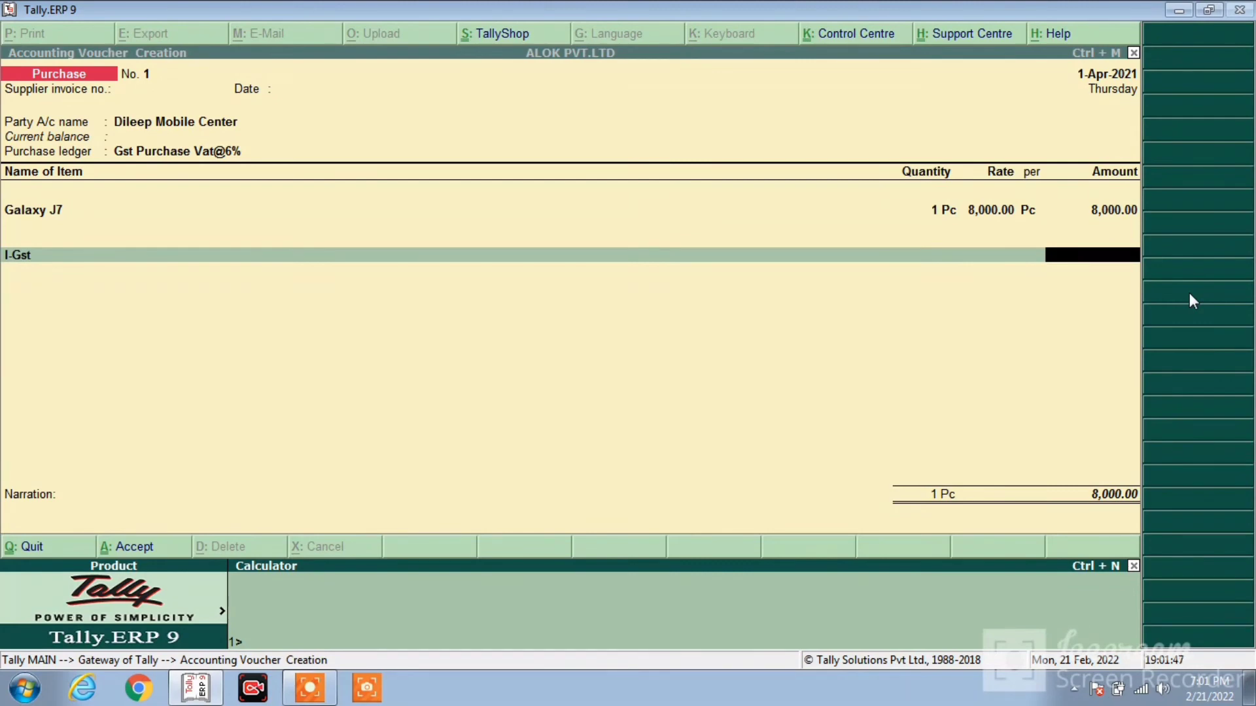
pyautogui.write('8000')
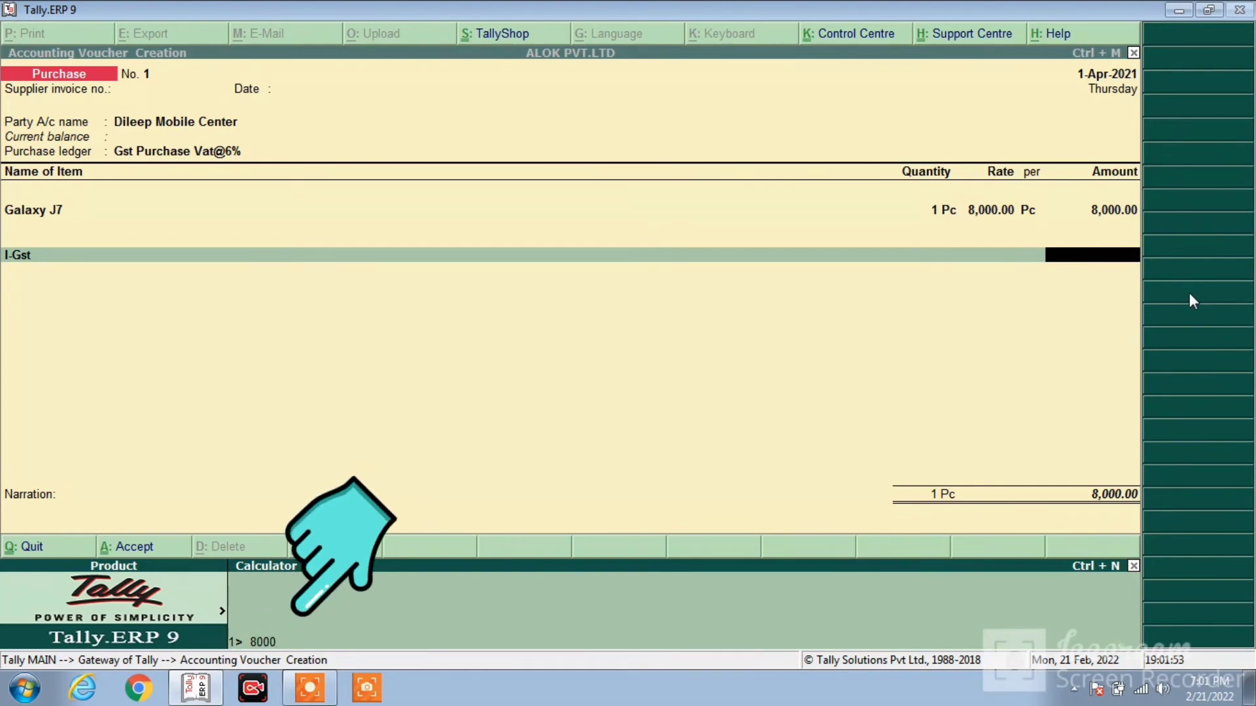
pyautogui.write('/100*')
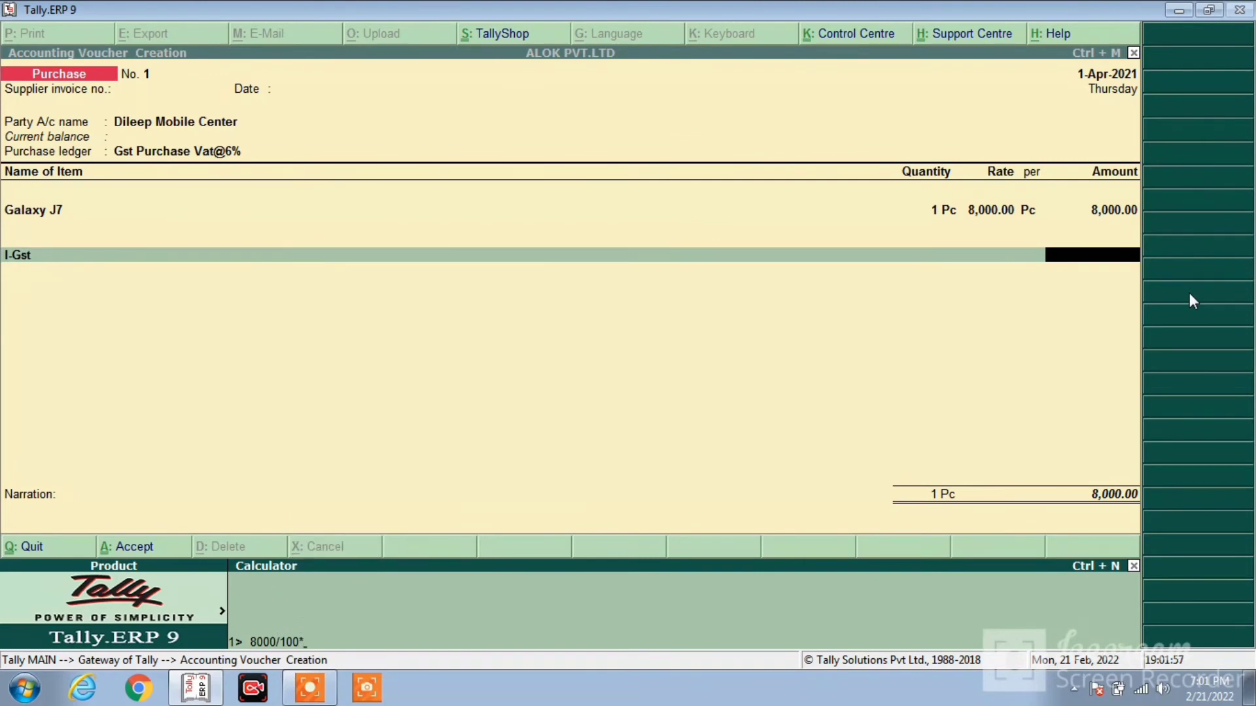
pyautogui.write('6')
pyautogui.press('Return')
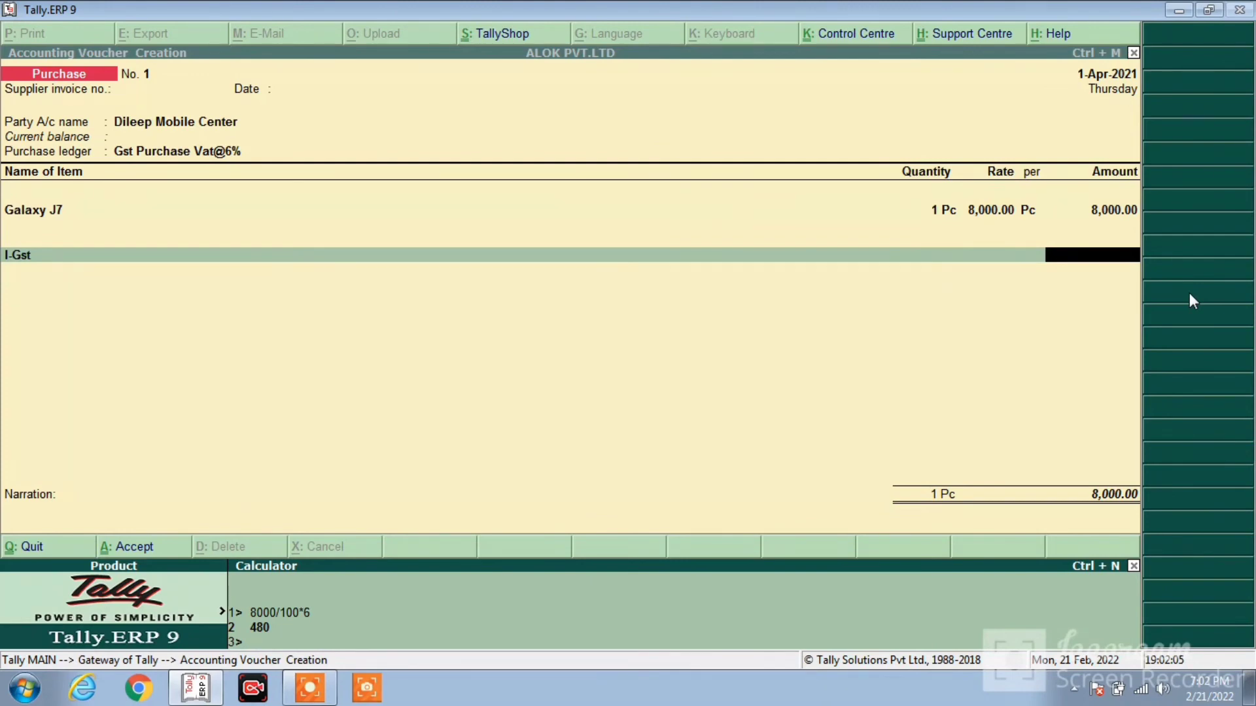
pyautogui.hotkey('ctrl', 'm')
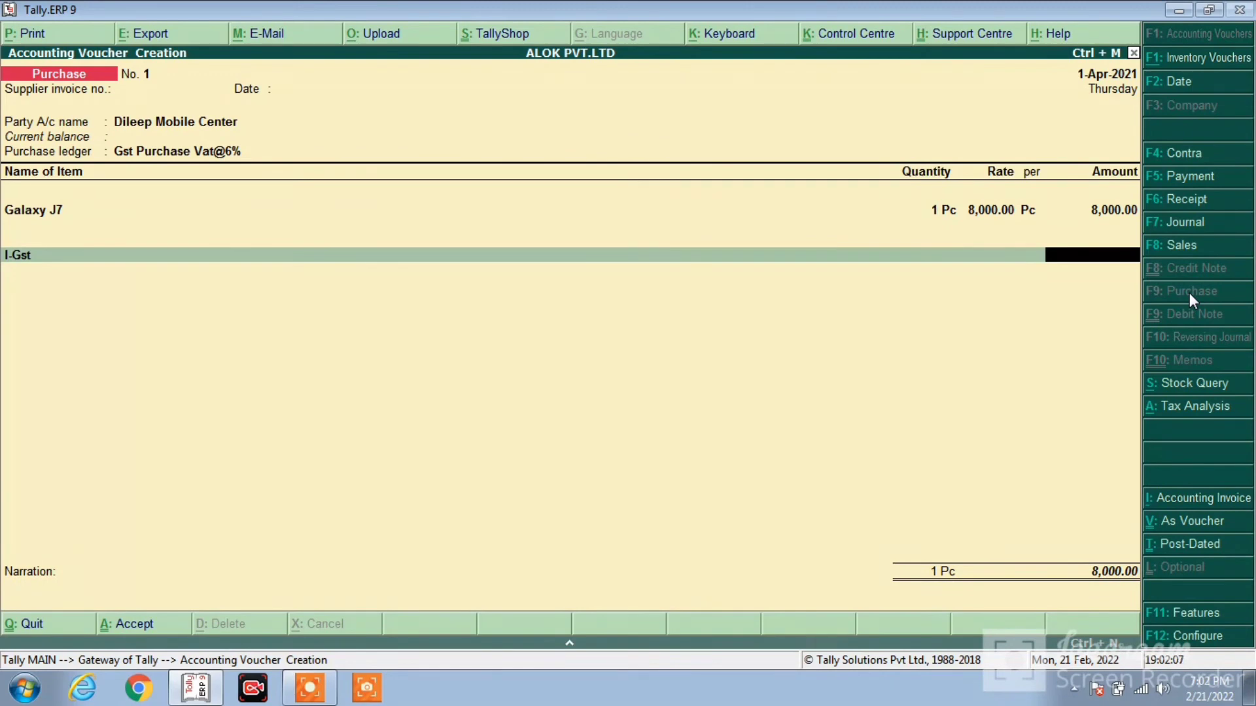
# Set the I-Gst amount to 480, end the ledger list and go on to the voucher's narration.
pyautogui.write('480')
pyautogui.press('Return')
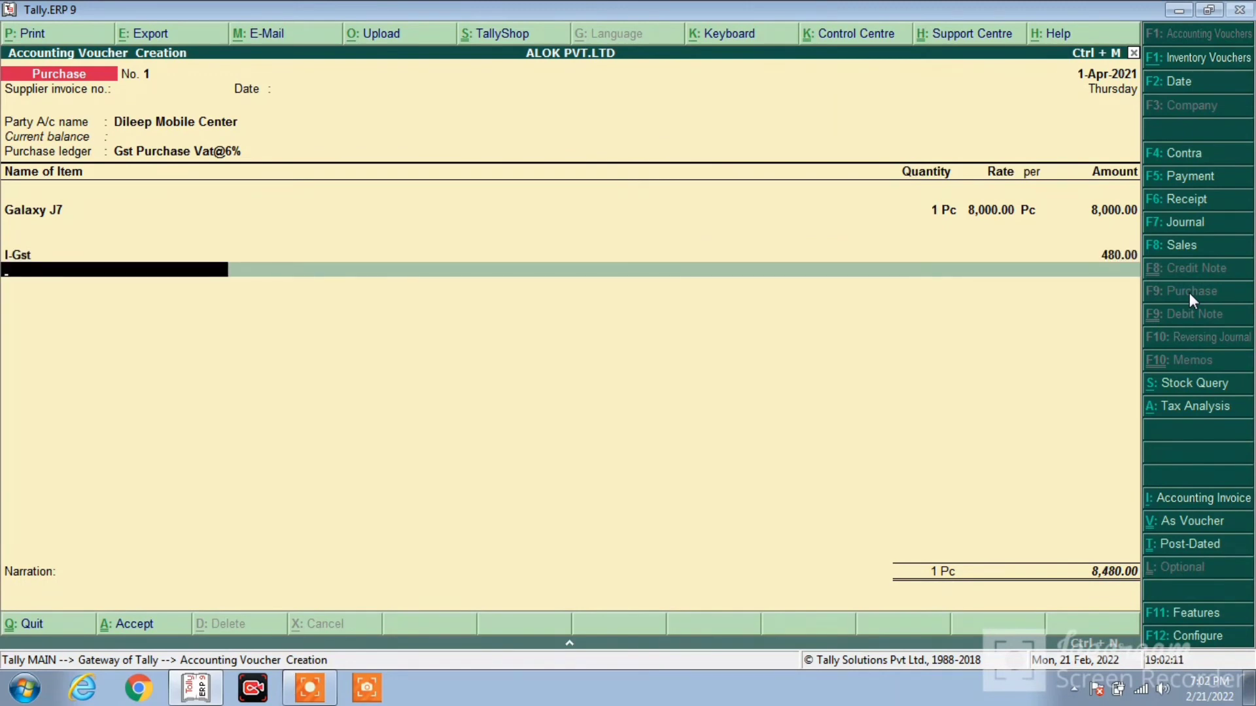
pyautogui.press('Return')
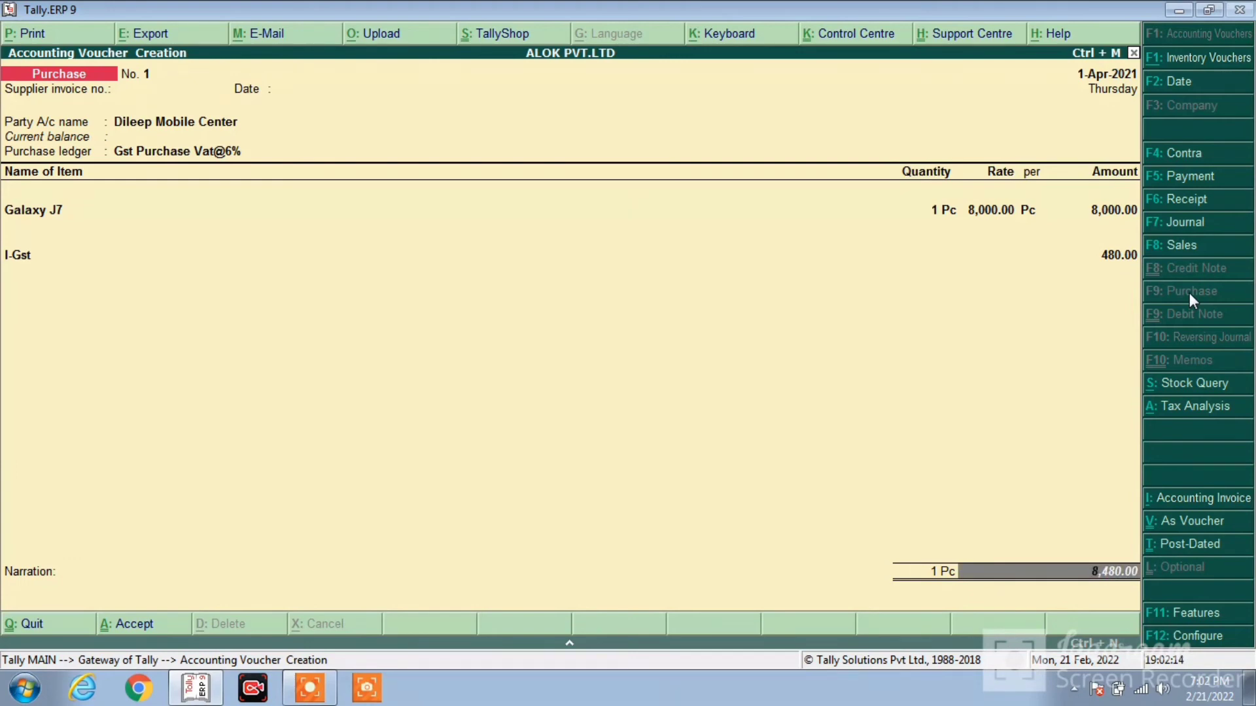
pyautogui.press('Return')
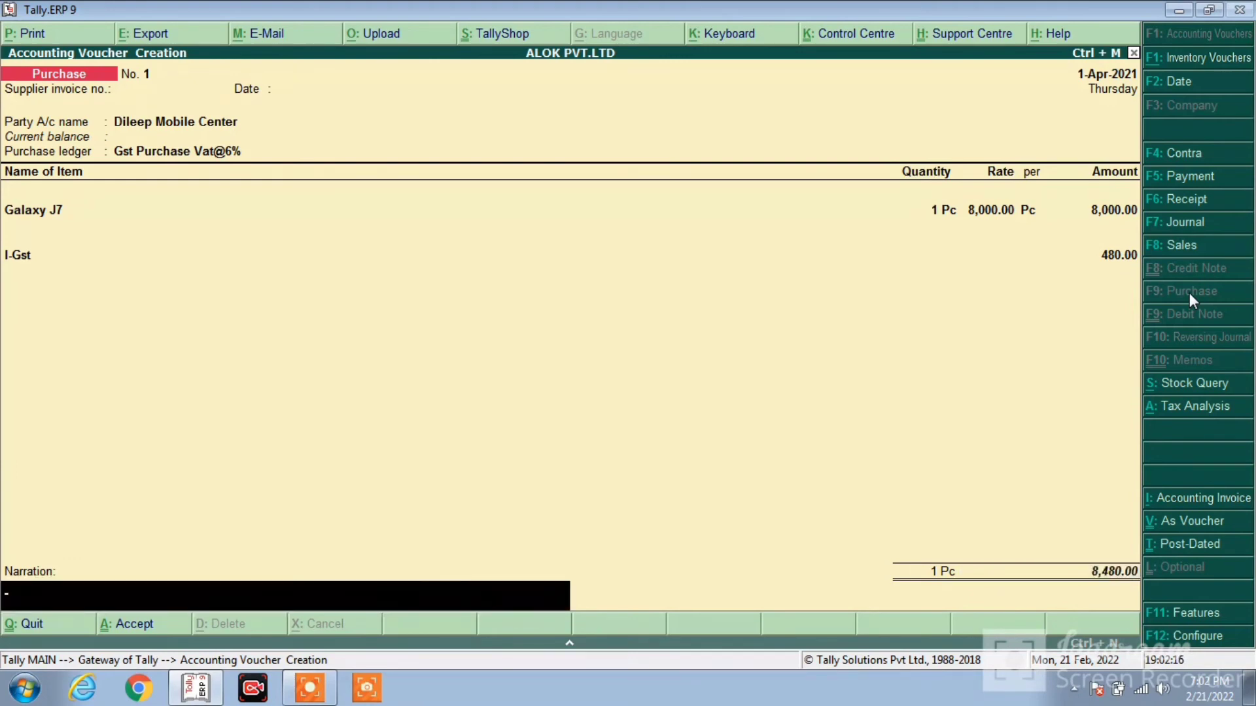
# Save the purchase voucher with a blank narration and leave voucher entry for the Gateway of Tally.
pyautogui.press('Return')
pyautogui.press('Return')
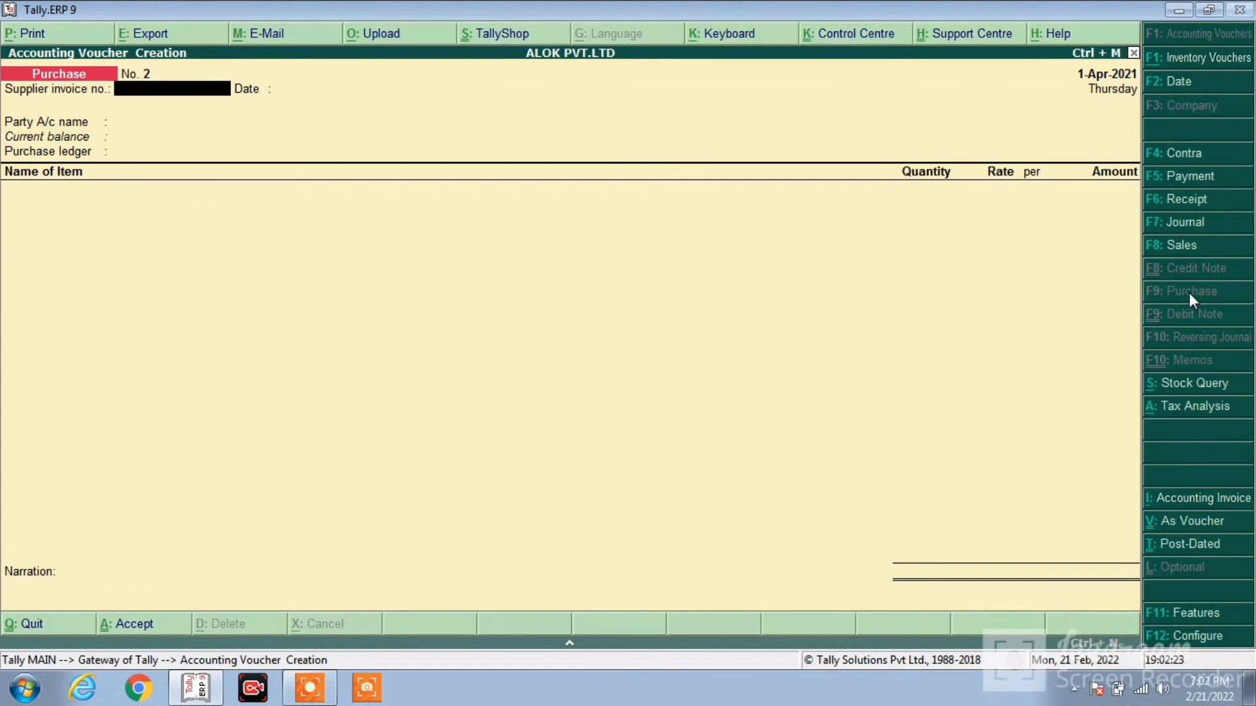
pyautogui.press('Escape')
pyautogui.press('Return')
pyautogui.press('Escape')
pyautogui.press('Escape')
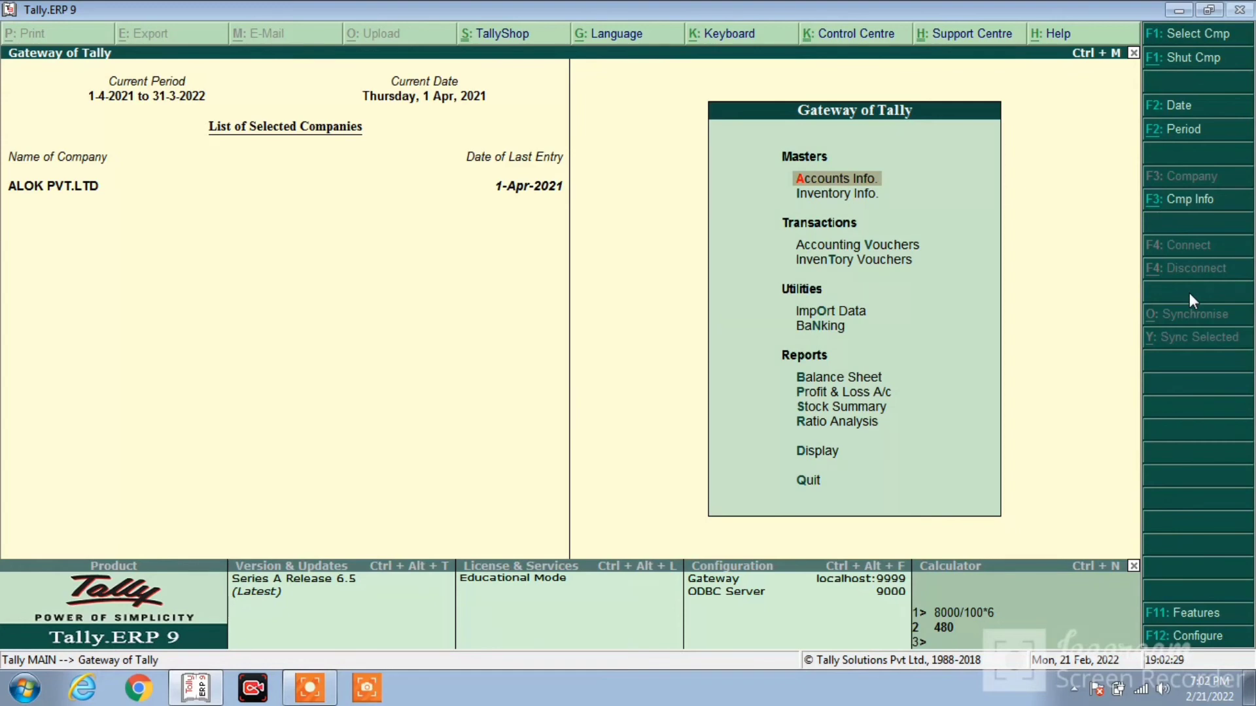
# Open the Day Book from the display reports.
pyautogui.press('Down')
pyautogui.press('Up')
pyautogui.press('Up')
pyautogui.press('Up')
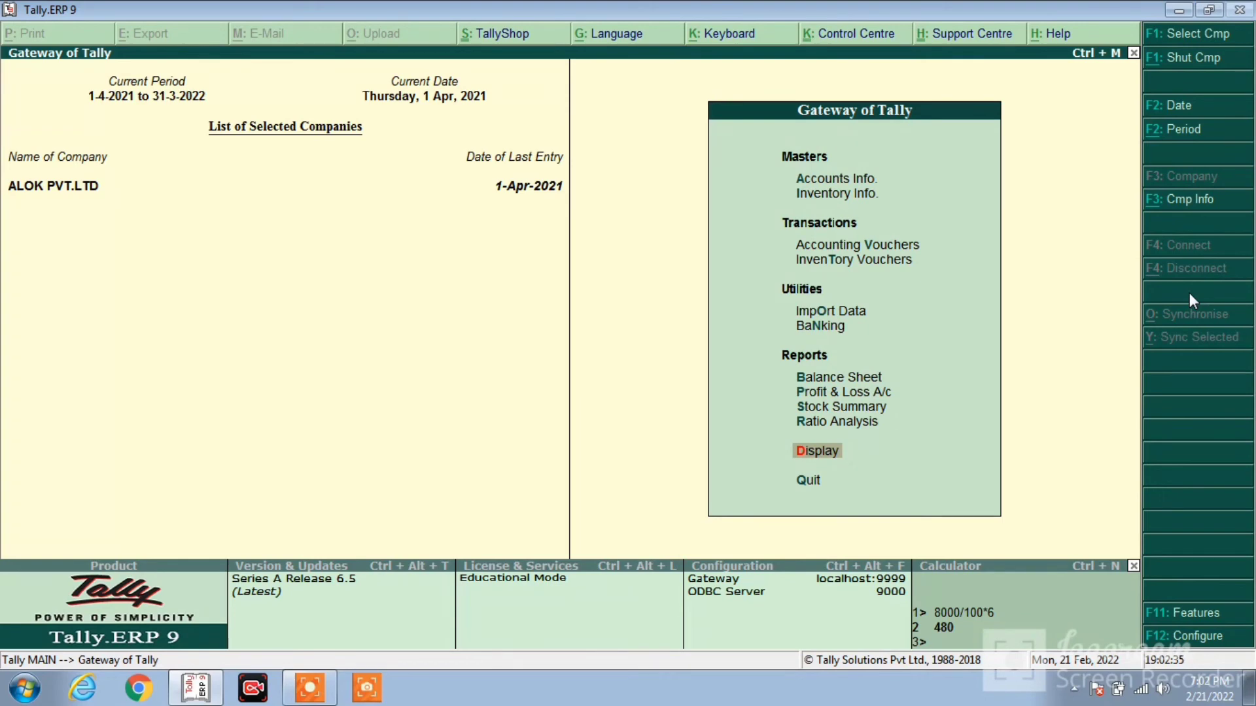
pyautogui.press('Return')
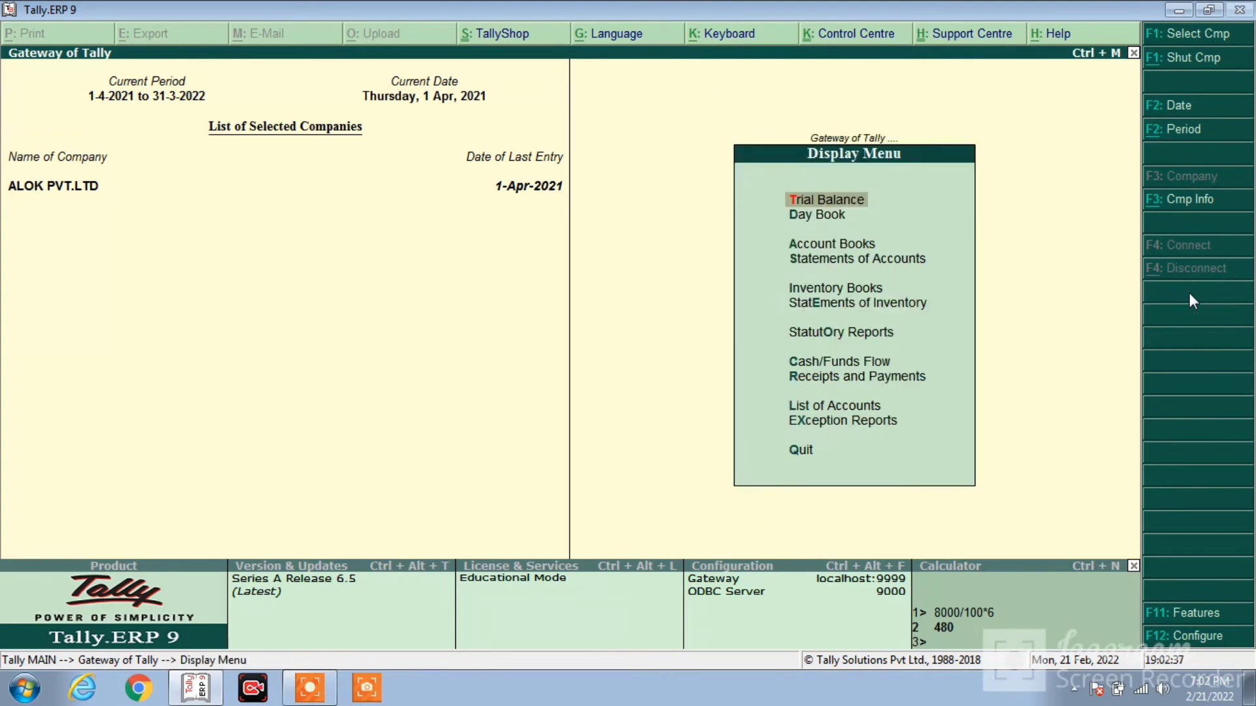
pyautogui.press('Down')
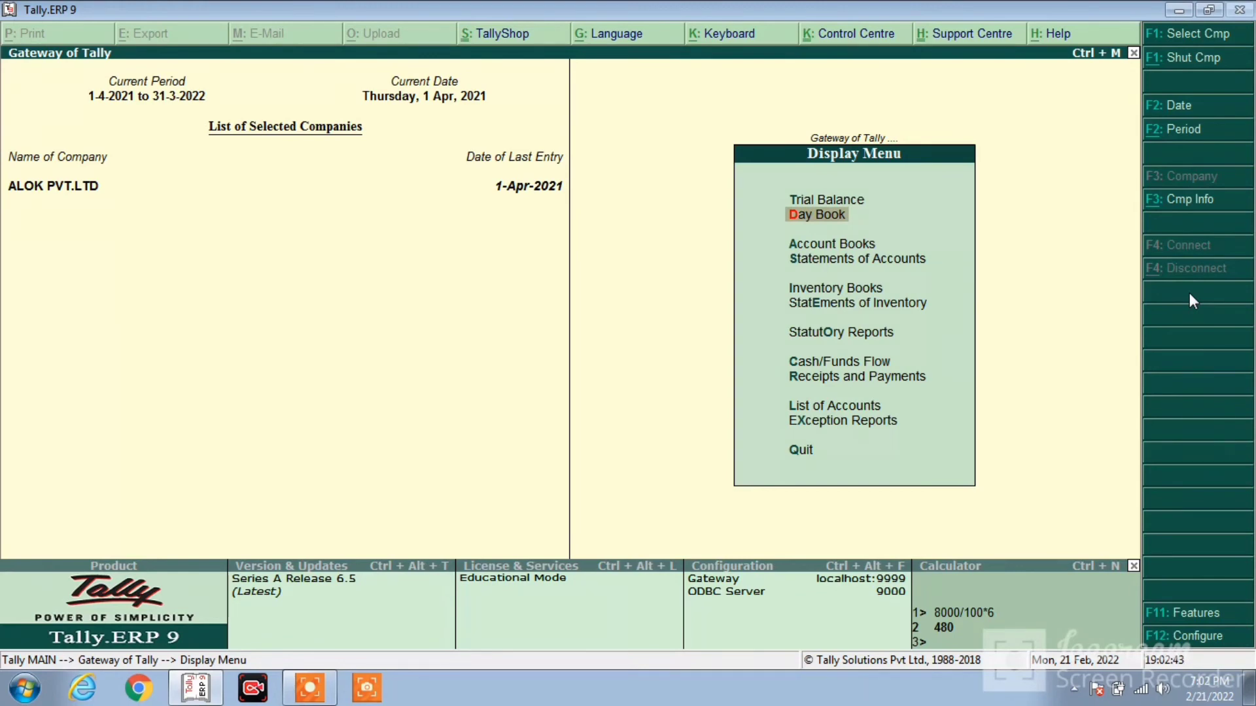
pyautogui.press('Return')
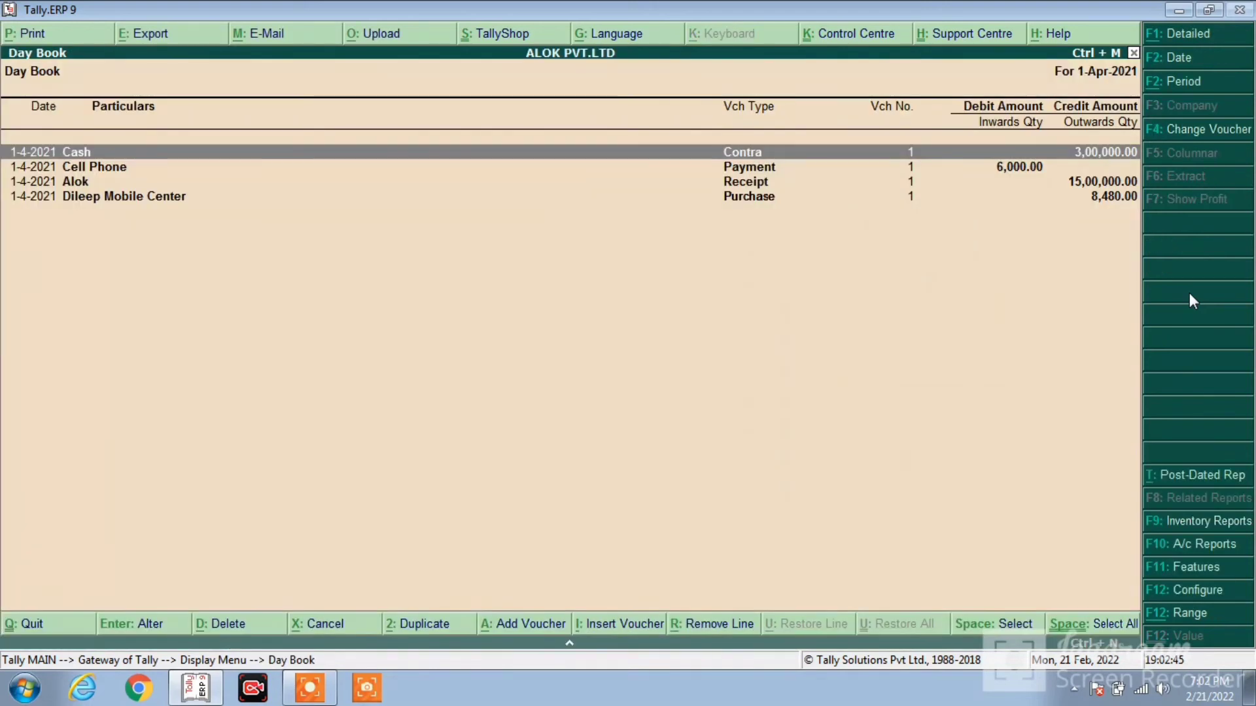
# Open the Dileep Mobile Center purchase voucher from the Day Book.
pyautogui.press('Down')
pyautogui.press('Down')
pyautogui.press('Down')
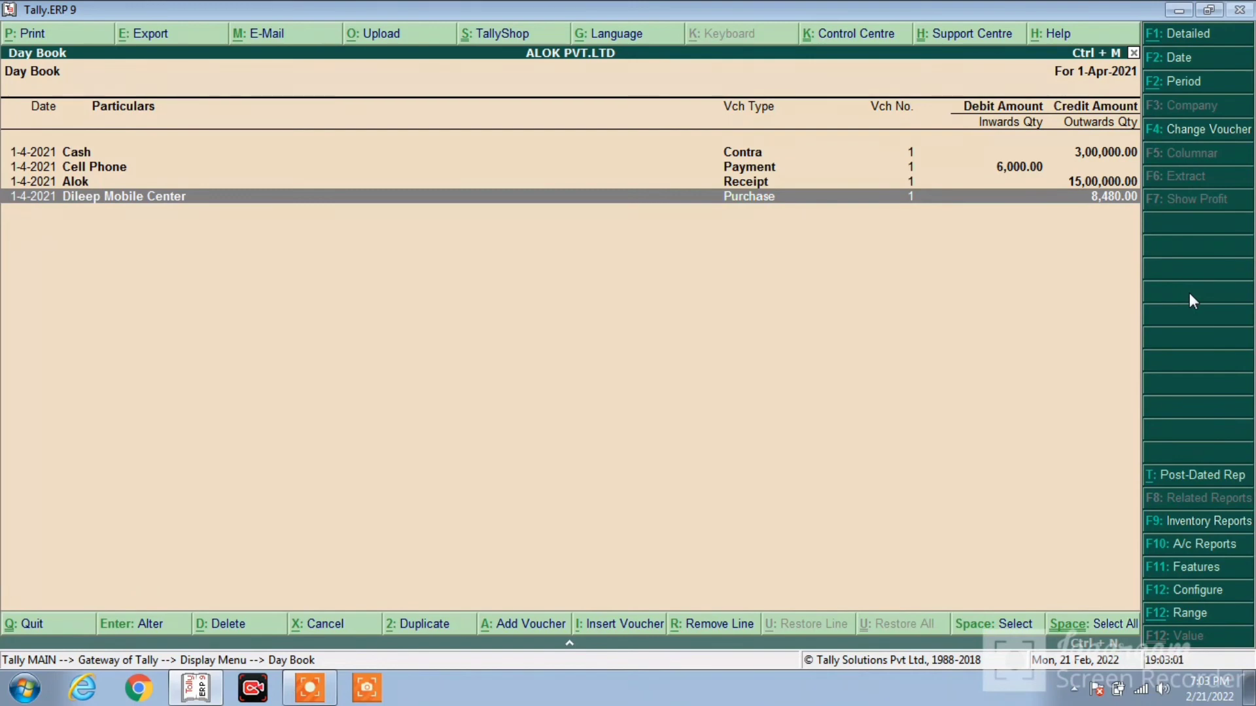
pyautogui.press('Return')
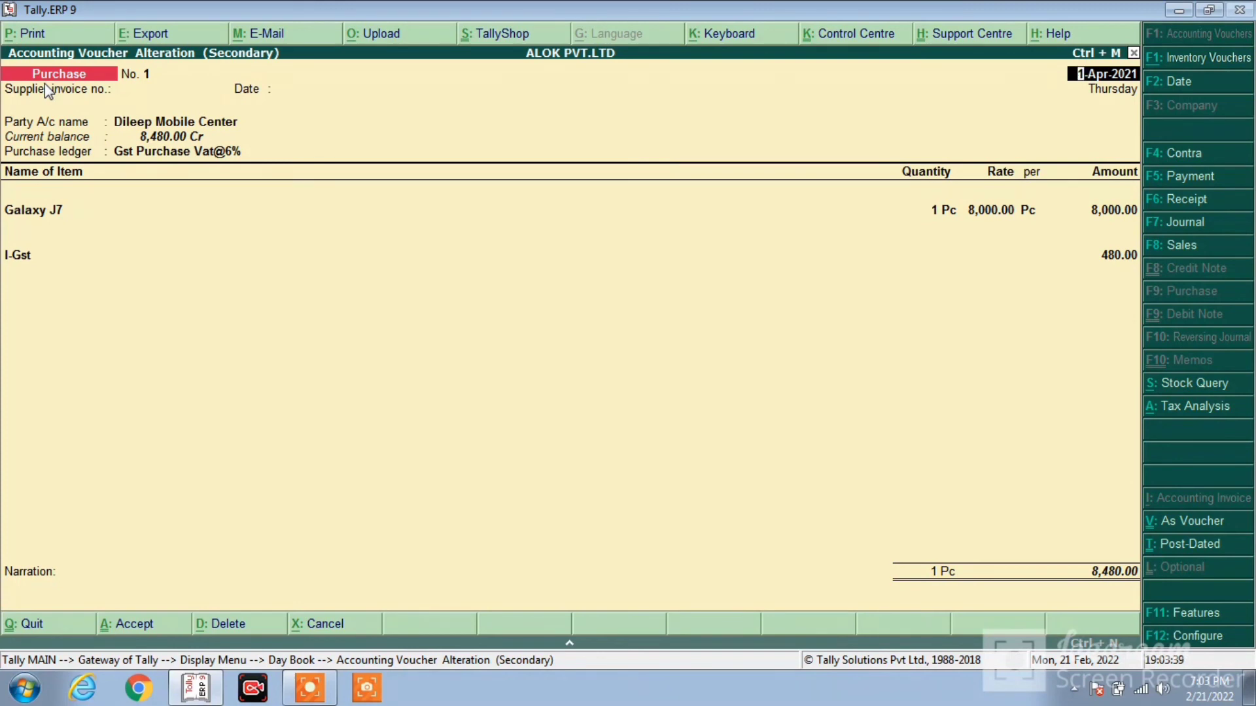
# Print the purchase voucher as an invoice to an XPS document named alok on the Desktop.
pyautogui.click(30, 36)
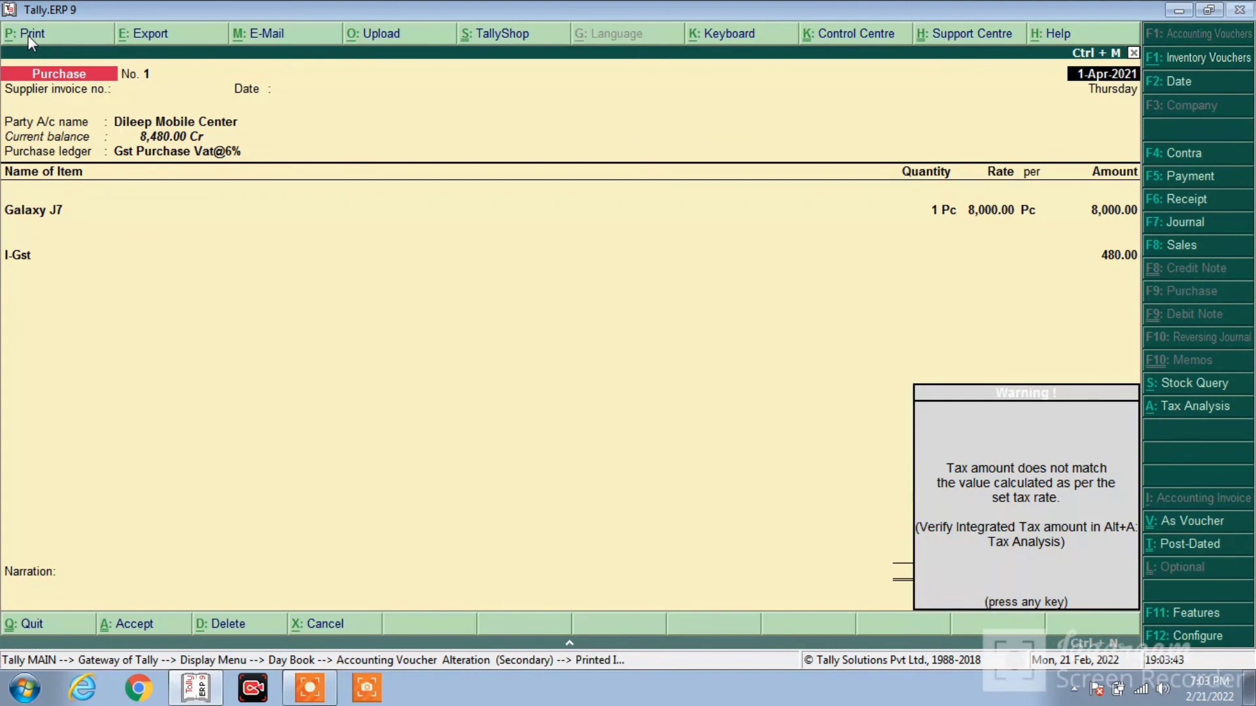
pyautogui.press('Return')
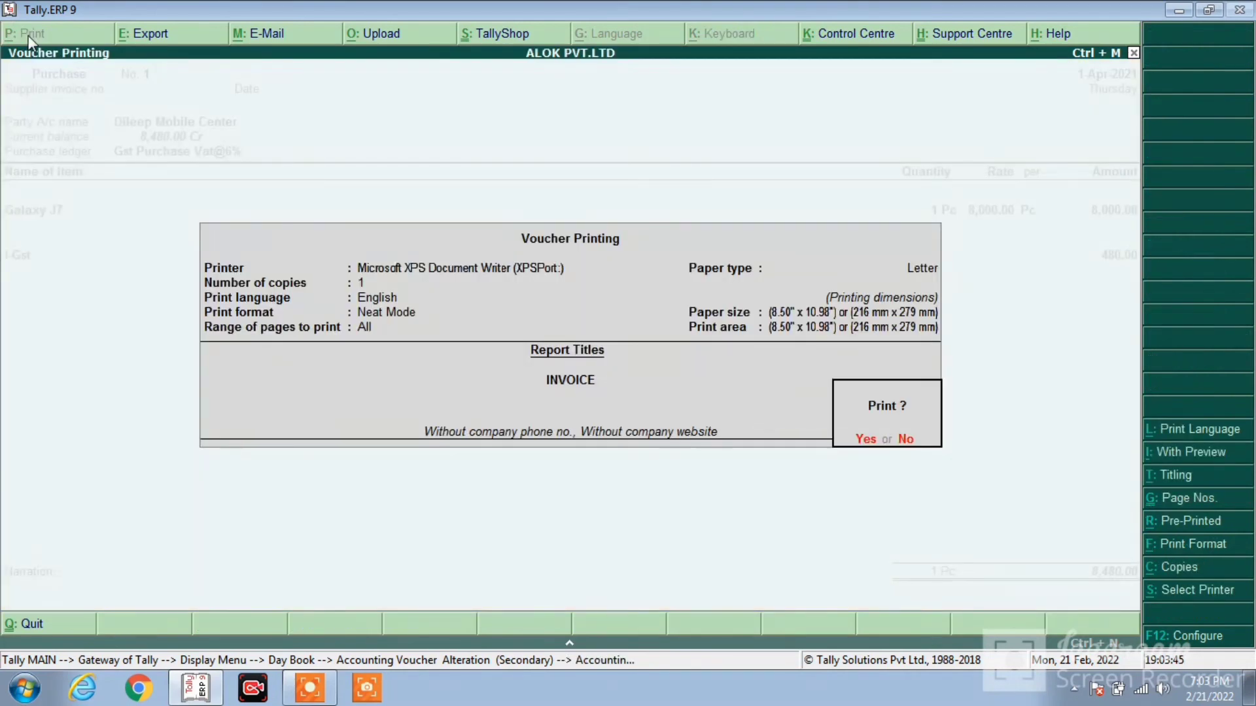
pyautogui.click(861, 443)
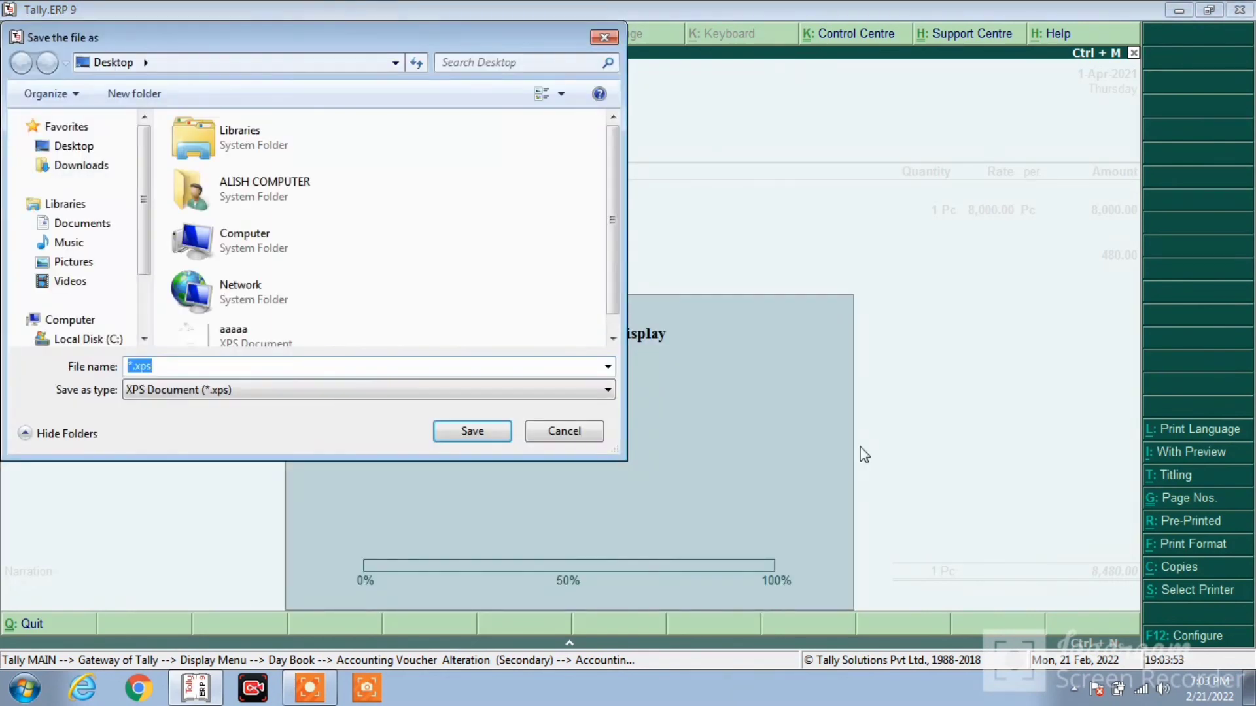
pyautogui.click(93, 151)
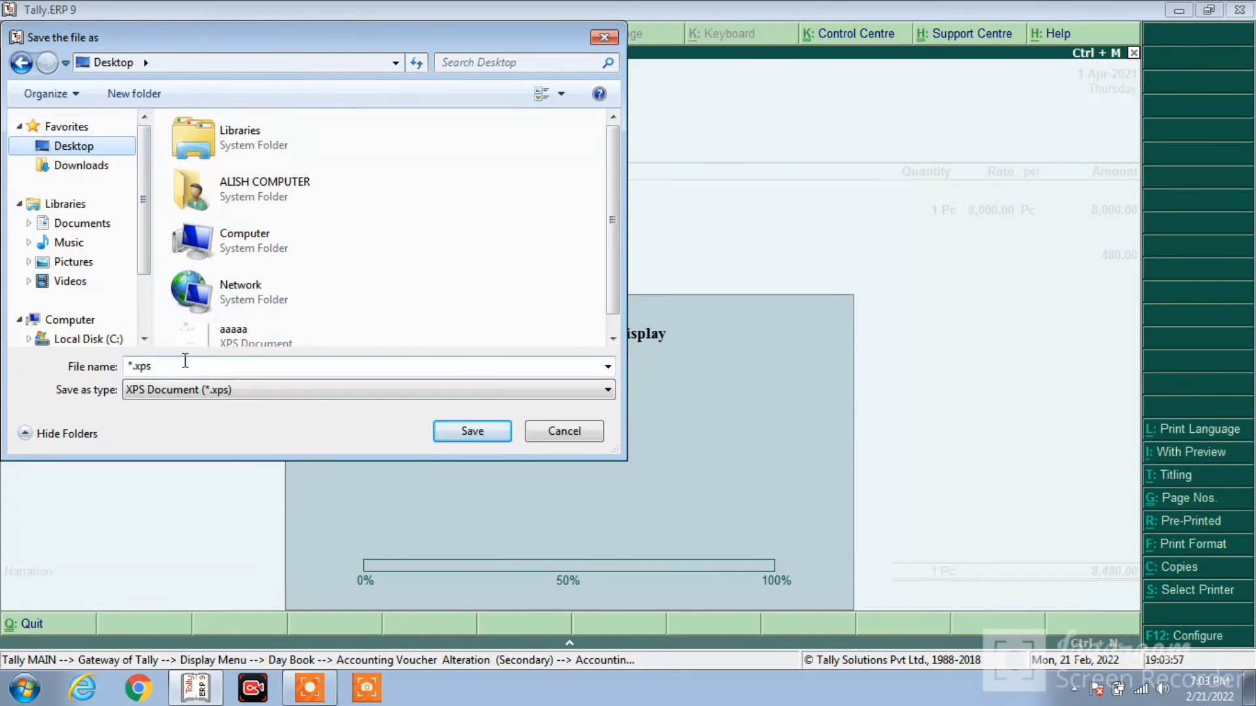
pyautogui.write('alok')
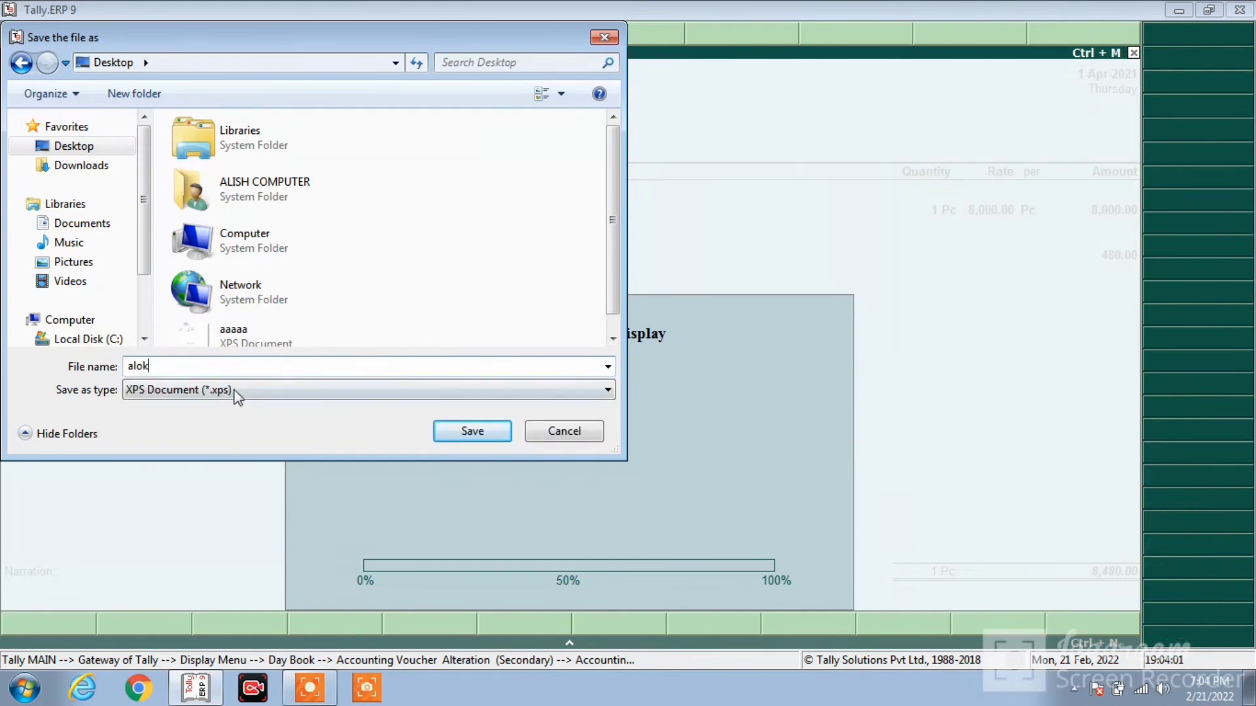
pyautogui.click(484, 433)
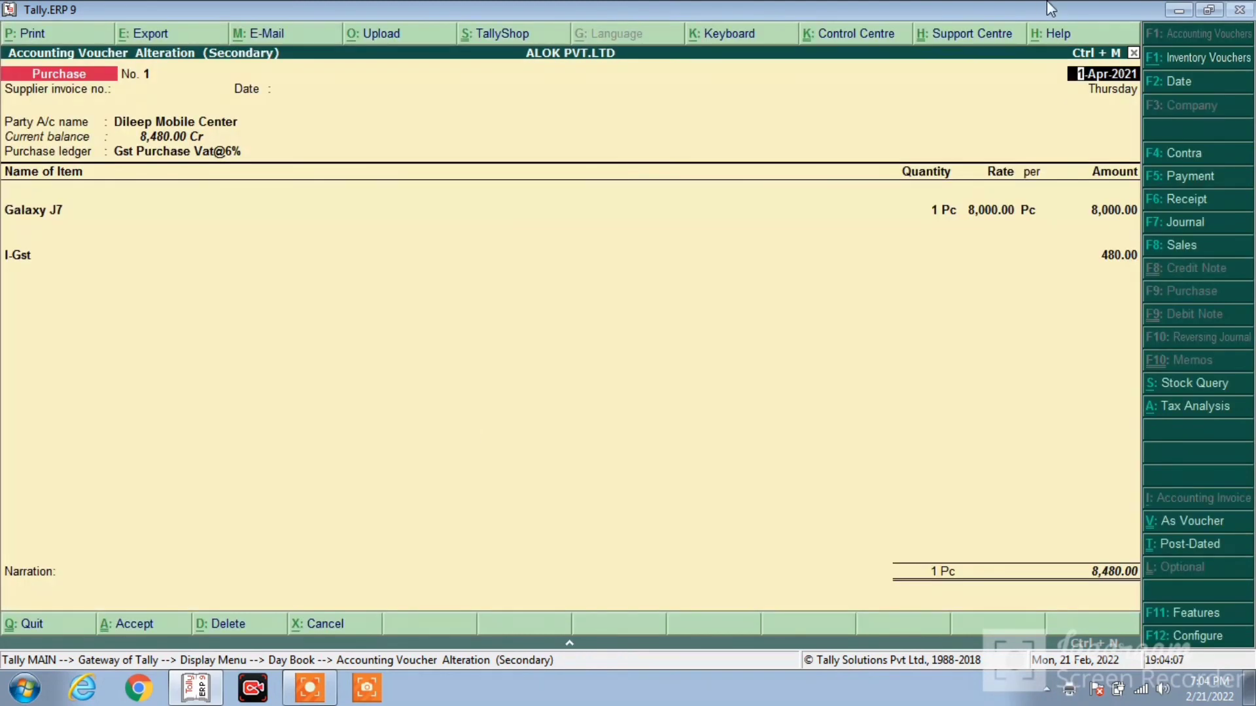
# Switch to the desktop, open the alok invoice in XPS Viewer, examine it from header to total, and close it.
pyautogui.click(1178, 10)
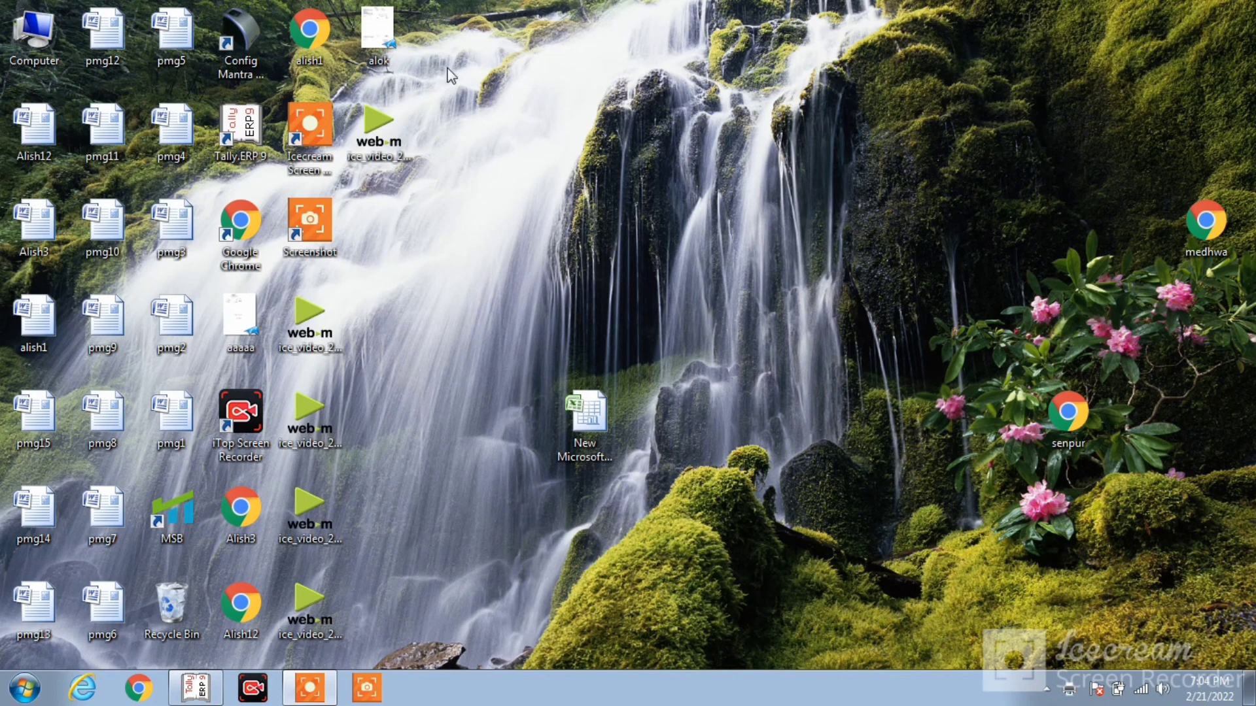
pyautogui.click(390, 48)
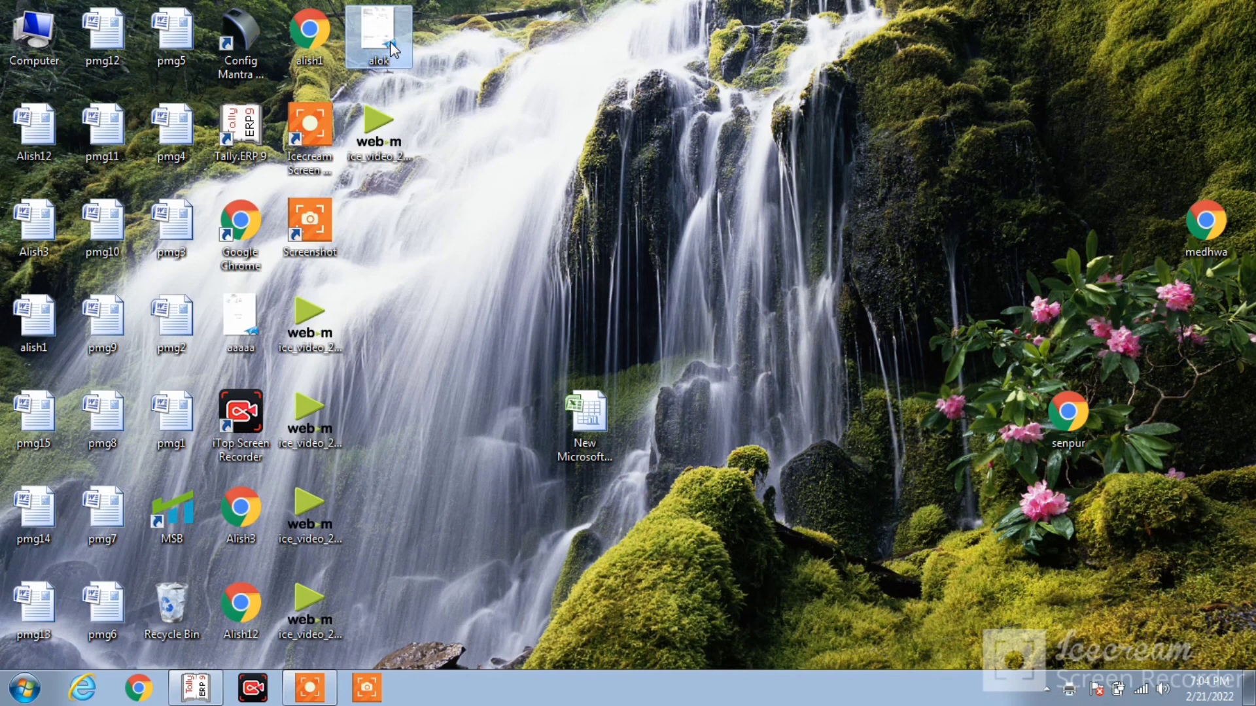
pyautogui.doubleClick(392, 49)
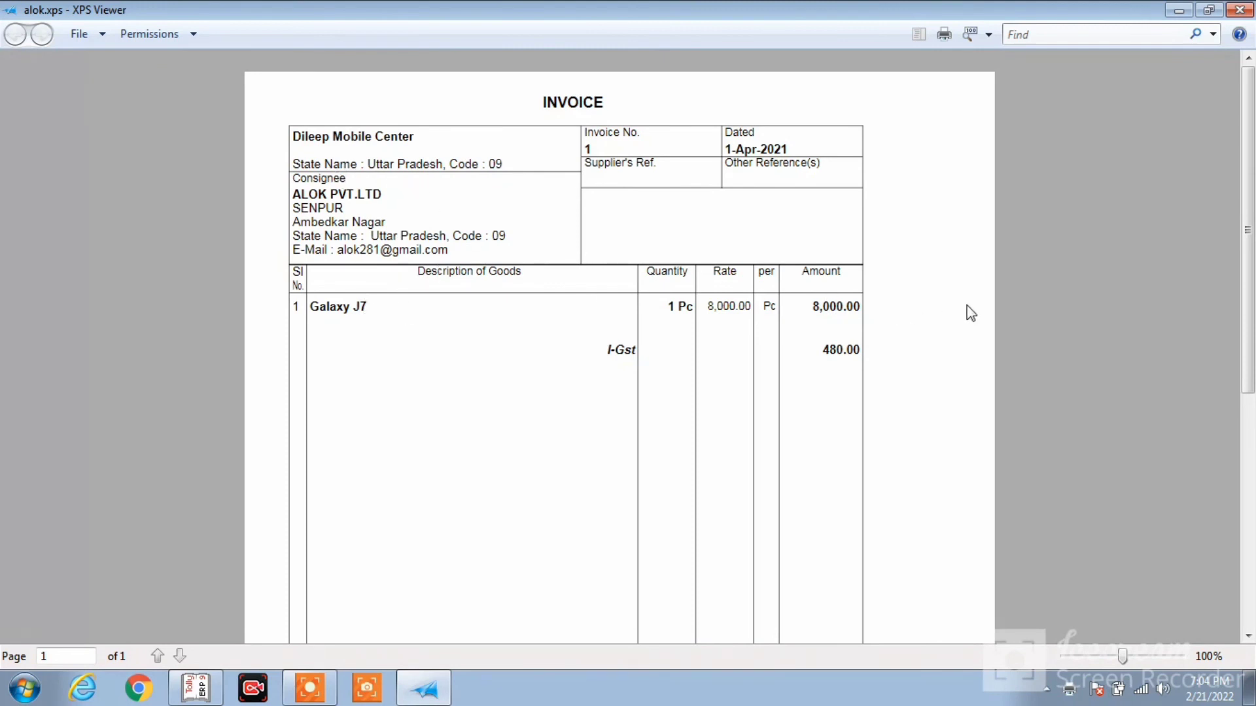
pyautogui.moveTo(1253, 170); pyautogui.dragTo(1252, 303)
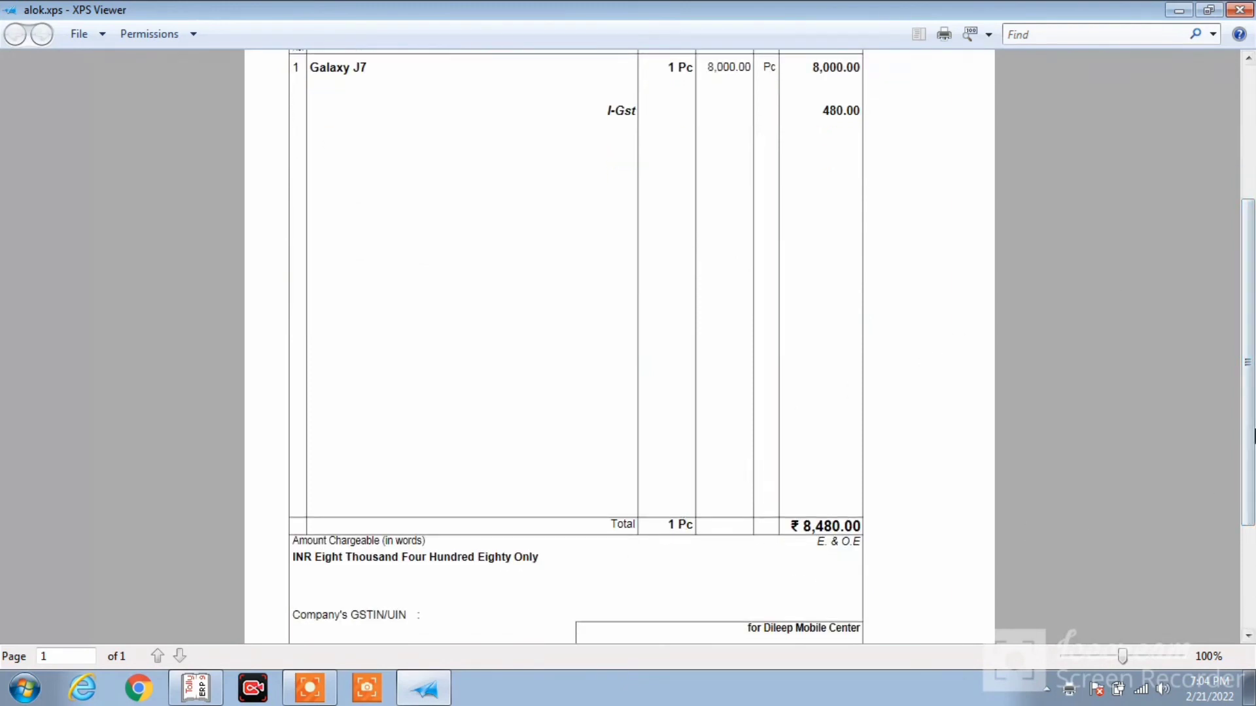
pyautogui.moveTo(1254, 392); pyautogui.dragTo(1254, 189)
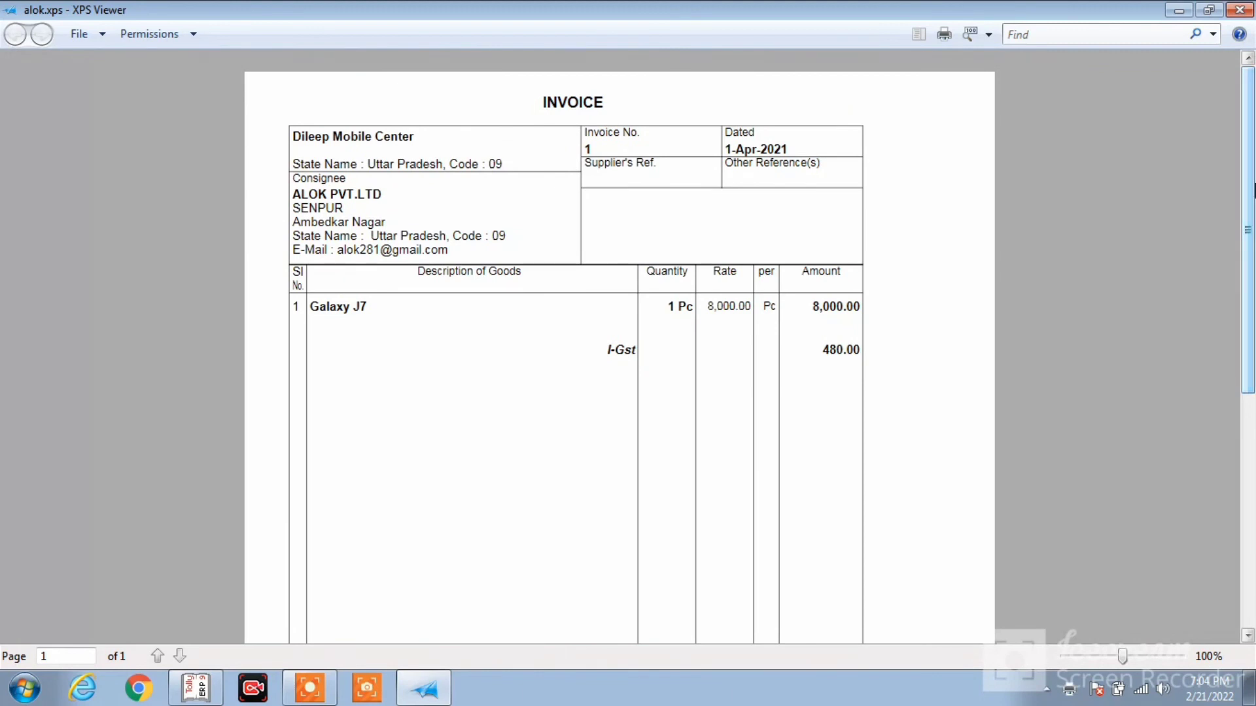
pyautogui.moveTo(1253, 190)
pyautogui.mouseDown()
pyautogui.moveTo(1254, 488)
pyautogui.moveTo(1254, 180)
pyautogui.mouseUp()
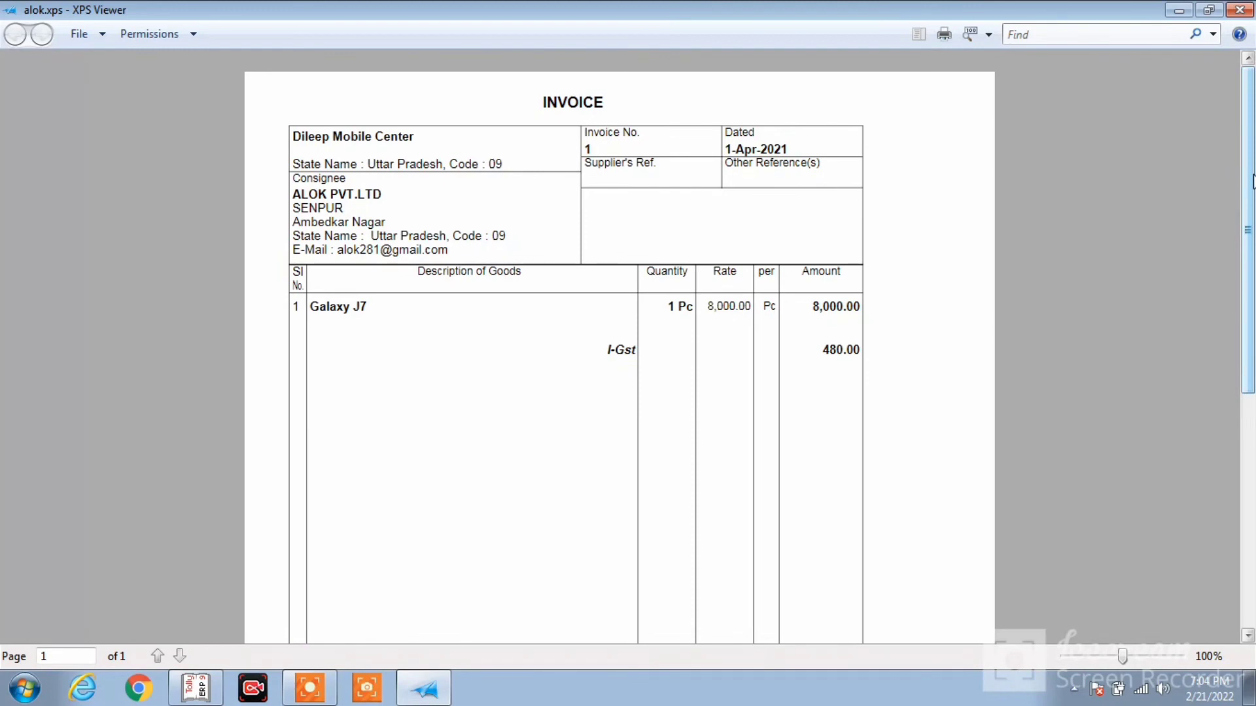
pyautogui.click(1240, 10)
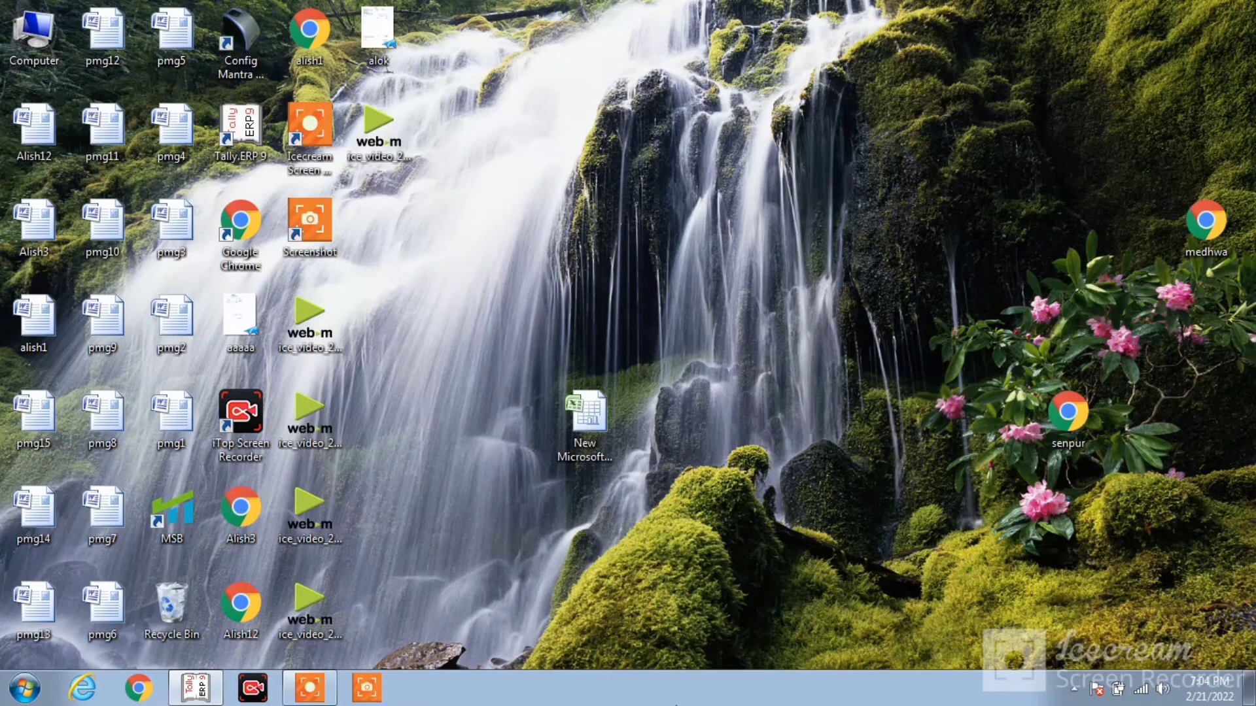